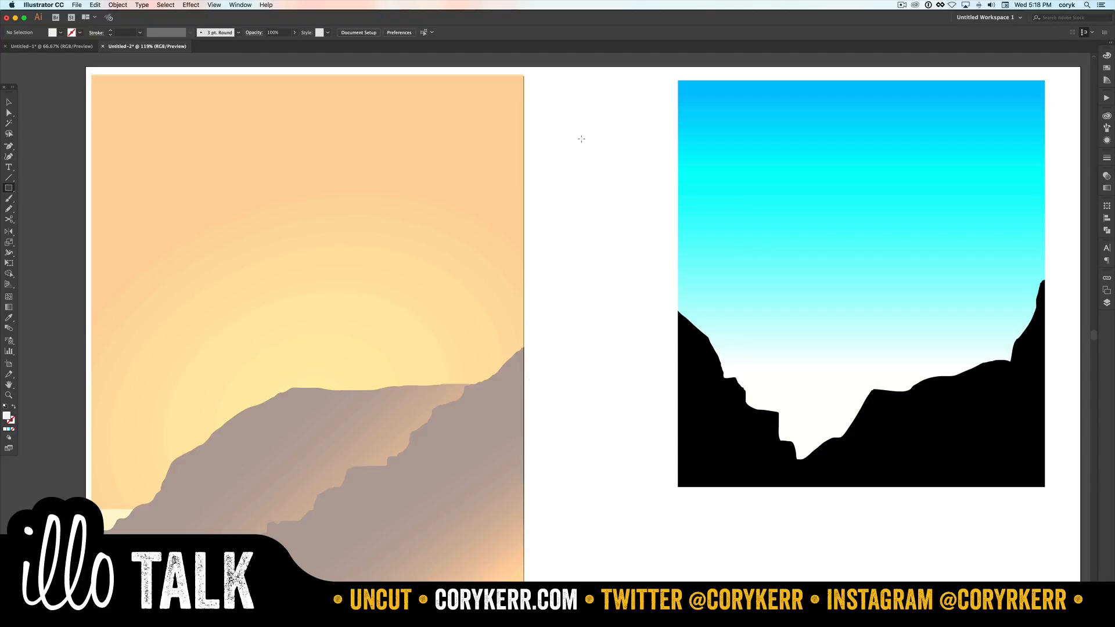
Draw a square about 197 by 198 px between the two illustrations and shift it slightly upward
{"action": "left_click_drag", "start_coordinate": [550, 99], "coordinate": [651, 200]}
{"action": "key", "text": "v"}
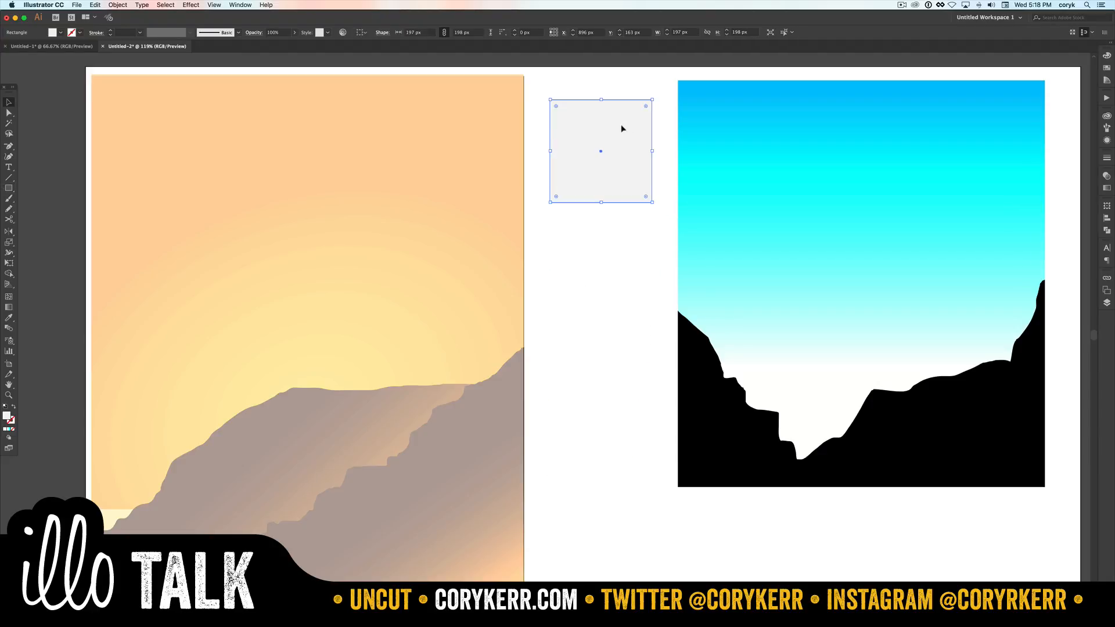
{"action": "left_click_drag", "start_coordinate": [620, 131], "coordinate": [621, 114]}
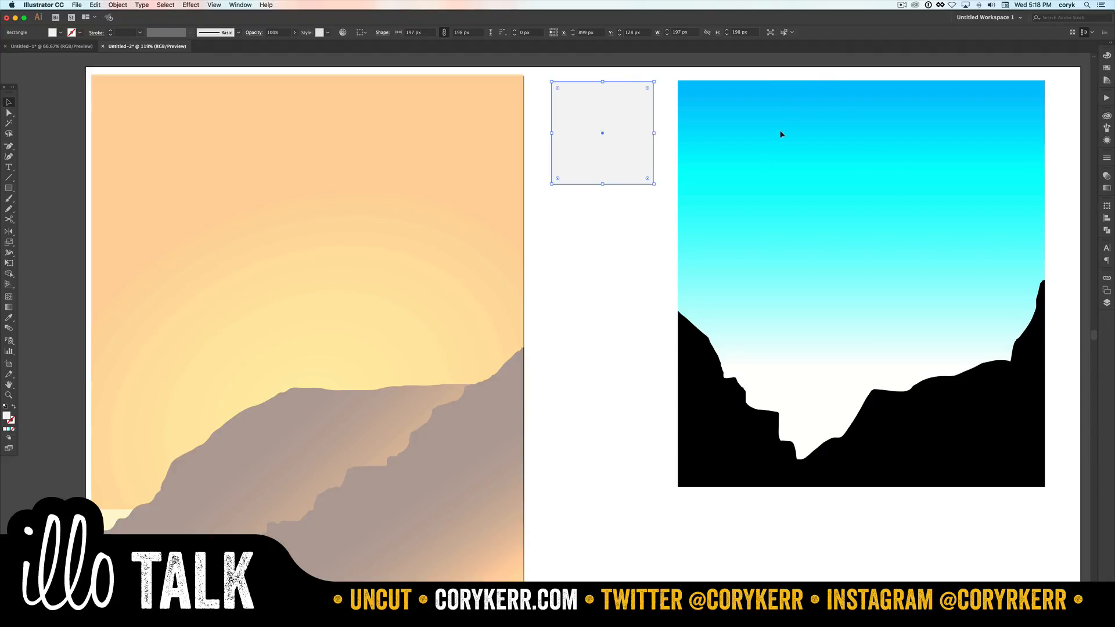
Fill the square with a linear gradient, remove its white stop and change the cyan starting stop to black
{"action": "left_click", "coordinate": [1107, 230]}
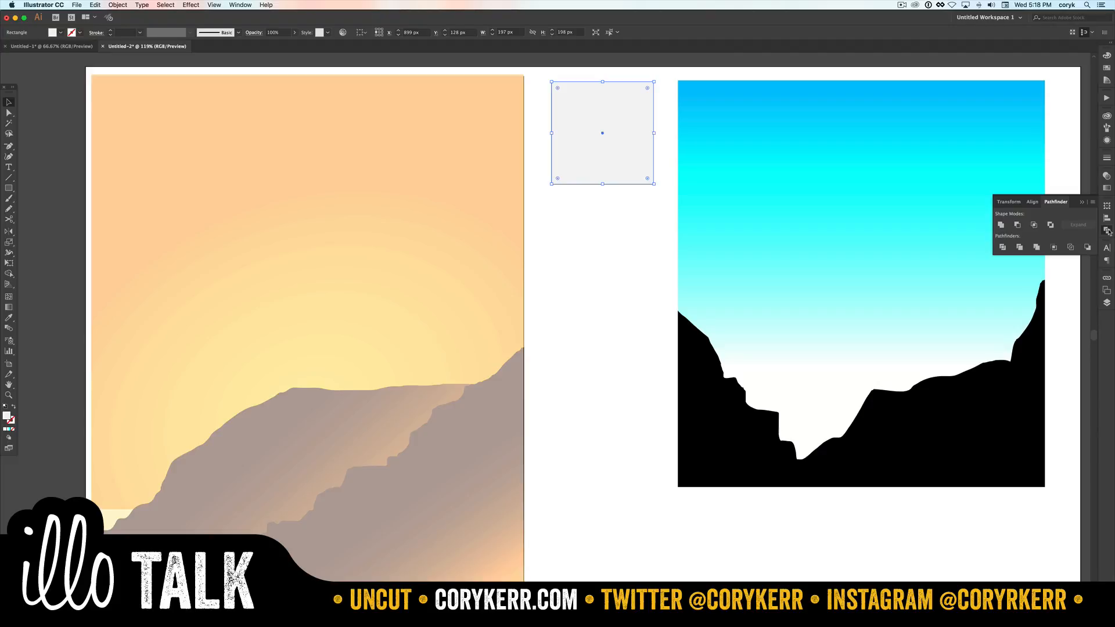
{"action": "left_click", "coordinate": [1107, 177]}
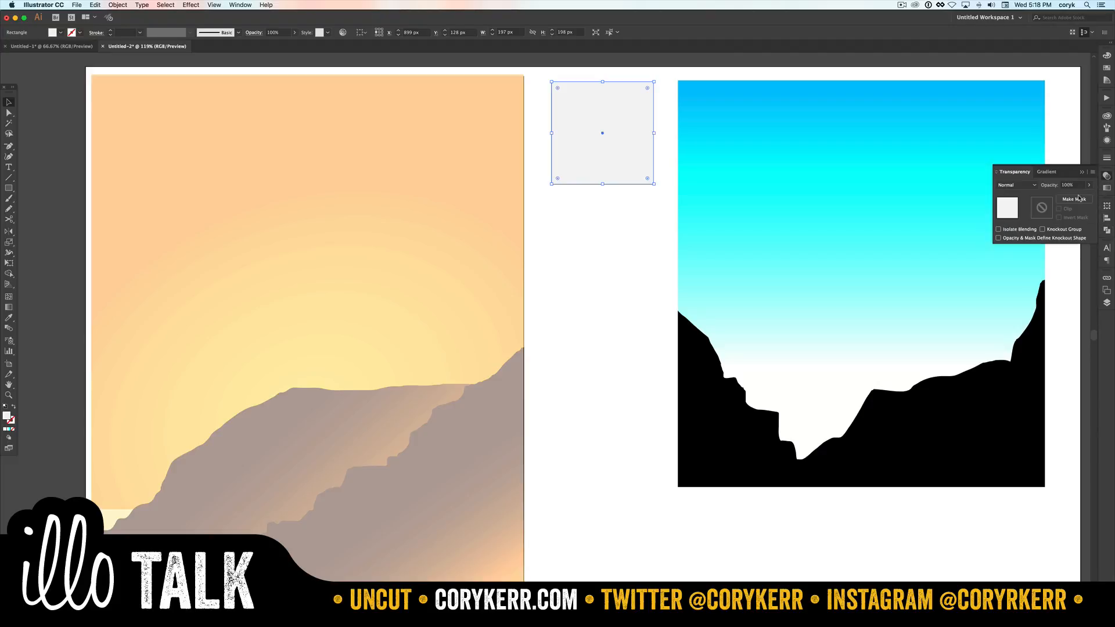
{"action": "left_click", "coordinate": [1106, 188]}
{"action": "left_click", "coordinate": [1021, 238]}
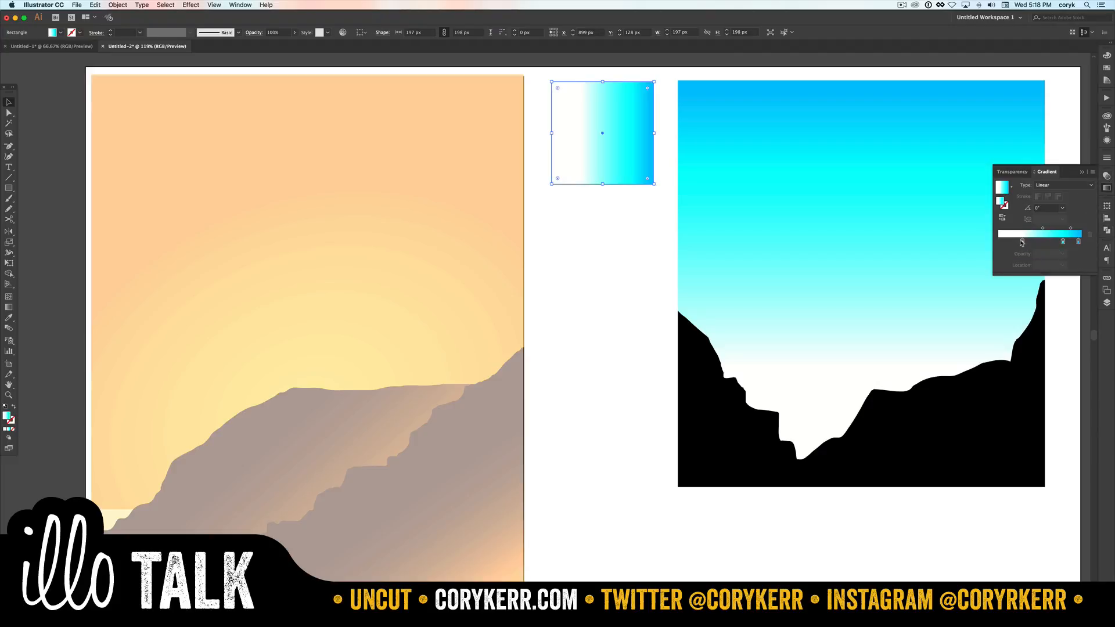
{"action": "left_click_drag", "start_coordinate": [1031, 256], "coordinate": [1015, 245]}
{"action": "double_click", "coordinate": [1016, 243]}
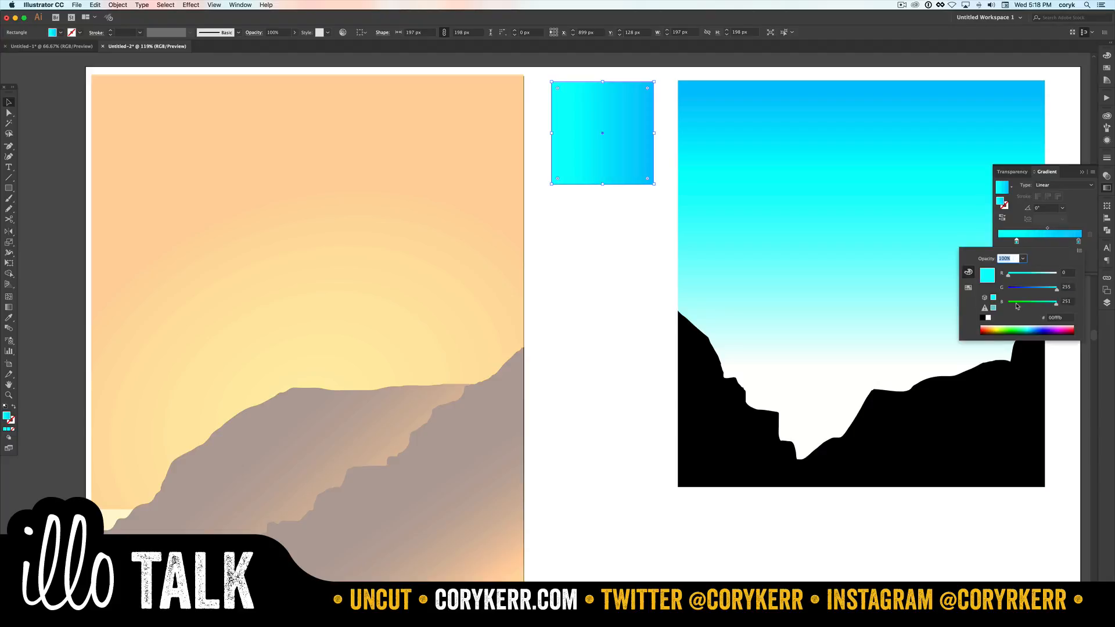
{"action": "left_click", "coordinate": [981, 317]}
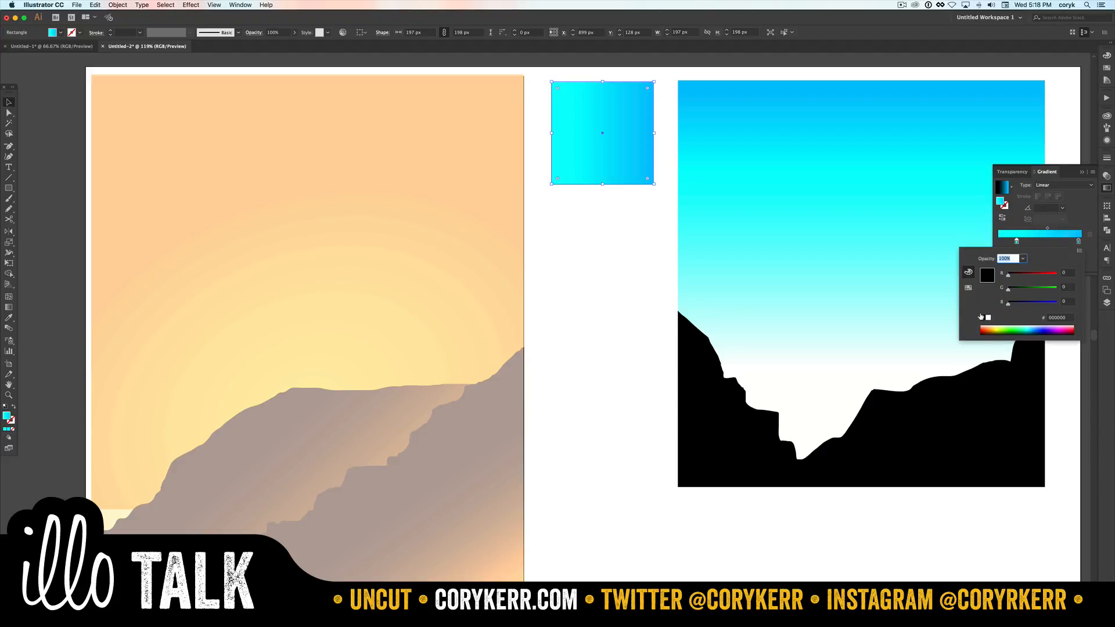
Change the blue end stop of the square's gradient to white
{"action": "double_click", "coordinate": [1078, 242]}
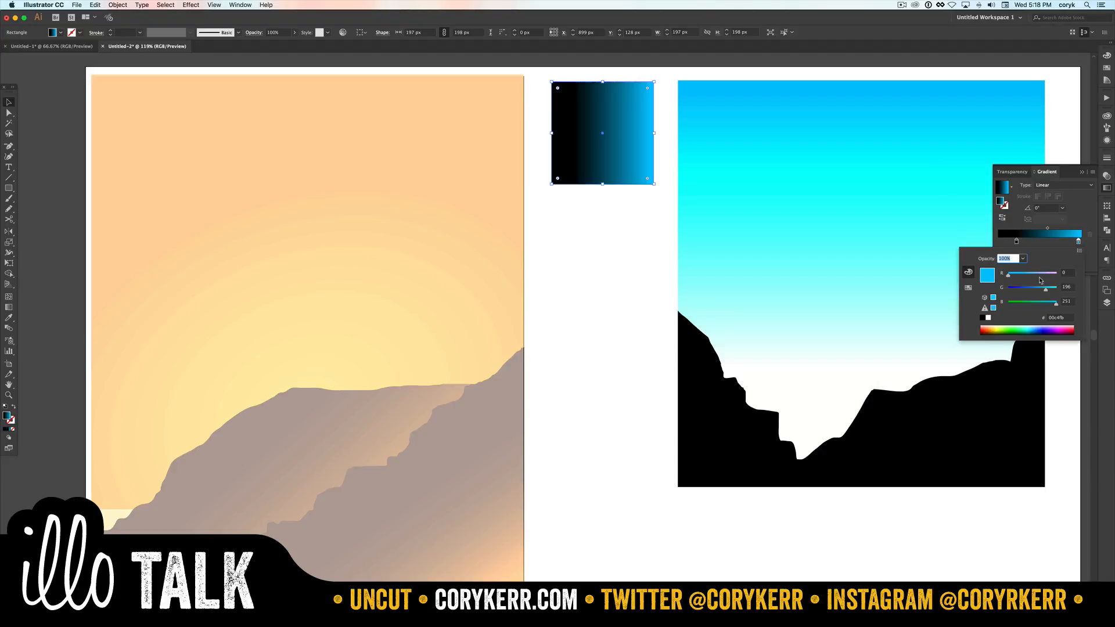
{"action": "left_click_drag", "start_coordinate": [1039, 274], "coordinate": [1056, 273]}
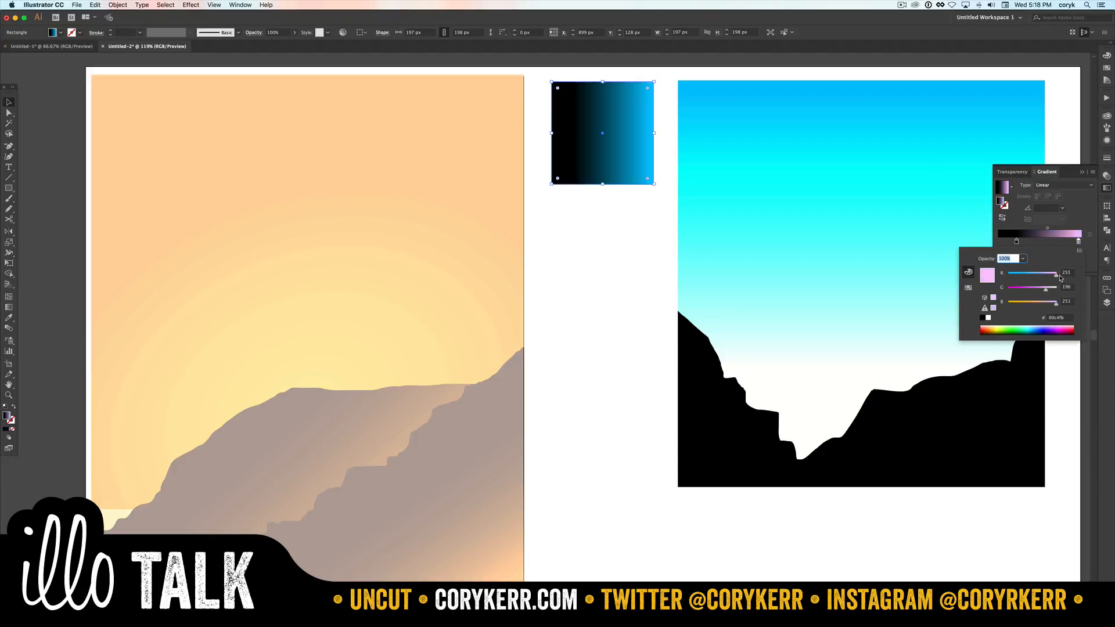
{"action": "left_click", "coordinate": [987, 318]}
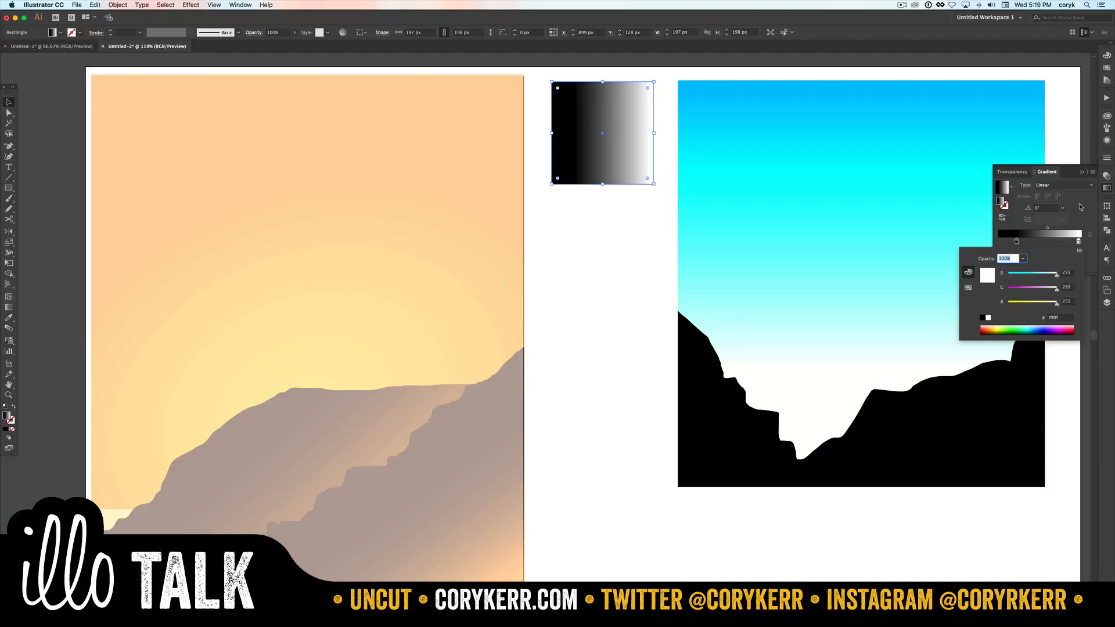
Set the square's gradient angle to 90° and reverse the gradient so black is uppermost
{"action": "left_click", "coordinate": [1043, 213]}
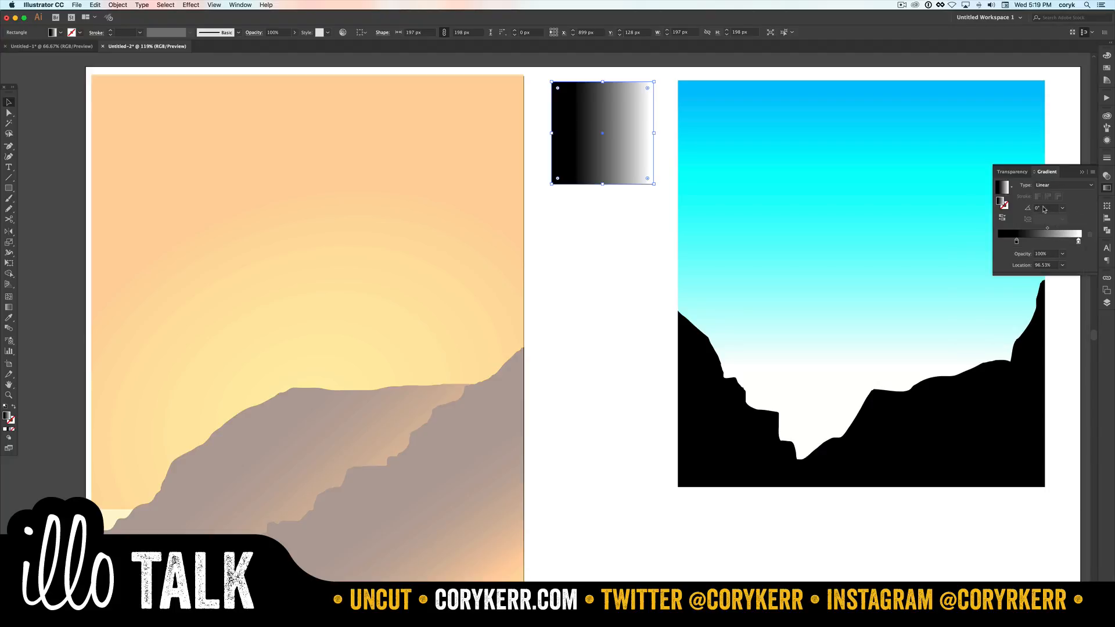
{"action": "left_click", "coordinate": [1043, 208]}
{"action": "key", "text": "Return"}
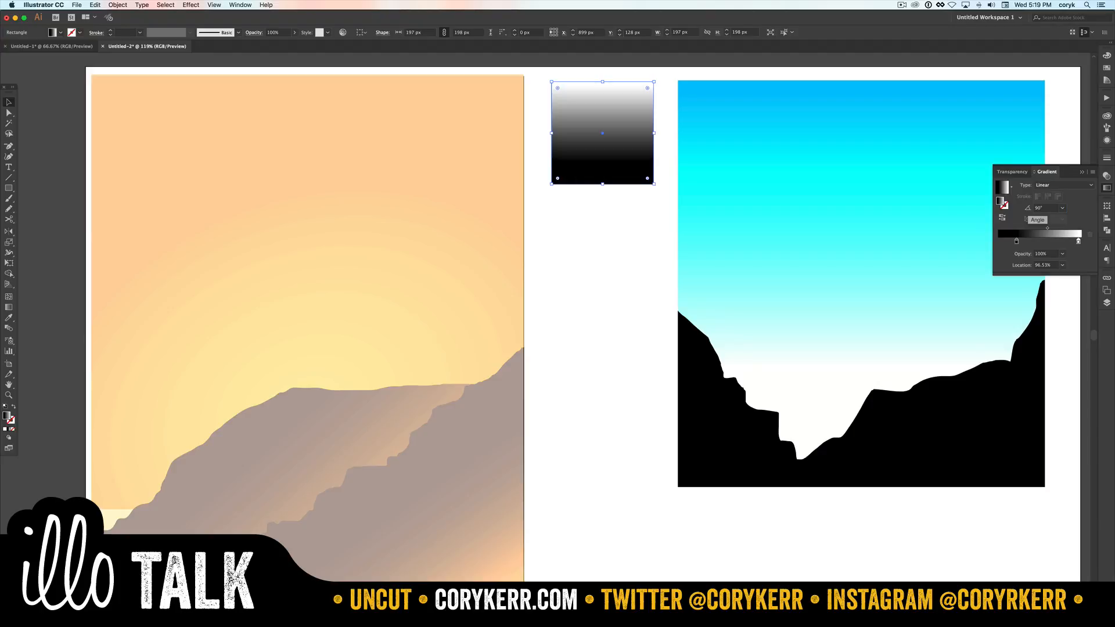
{"action": "left_click", "coordinate": [1002, 218]}
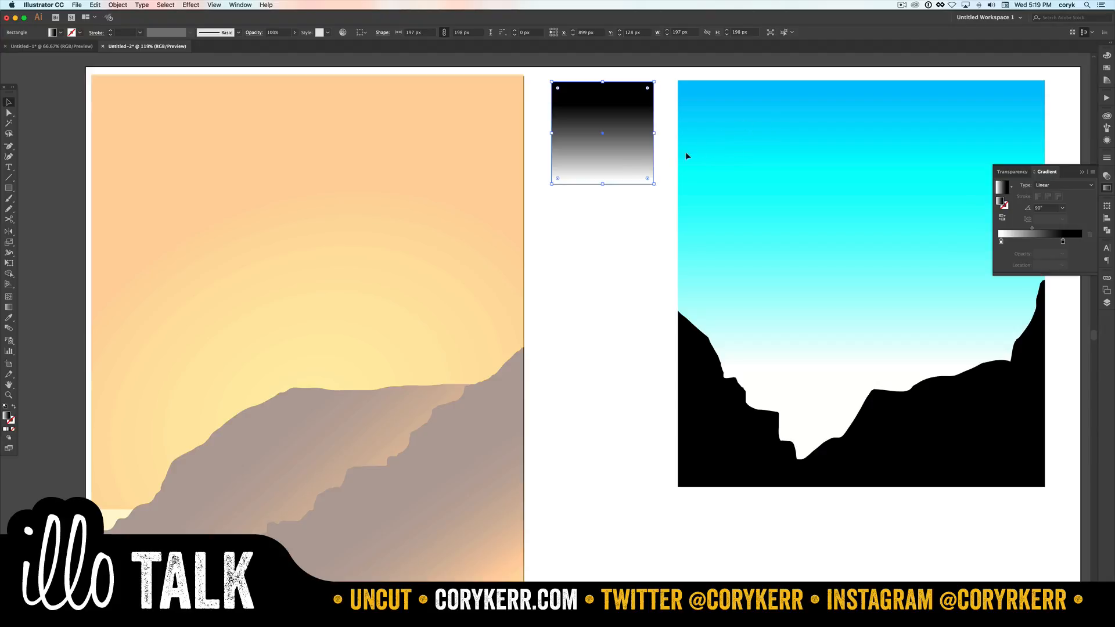
Duplicate the gradient square as a rectangle about 487 px tall and bring the original square to the front
{"action": "left_click_drag", "start_coordinate": [624, 156], "coordinate": [618, 360]}
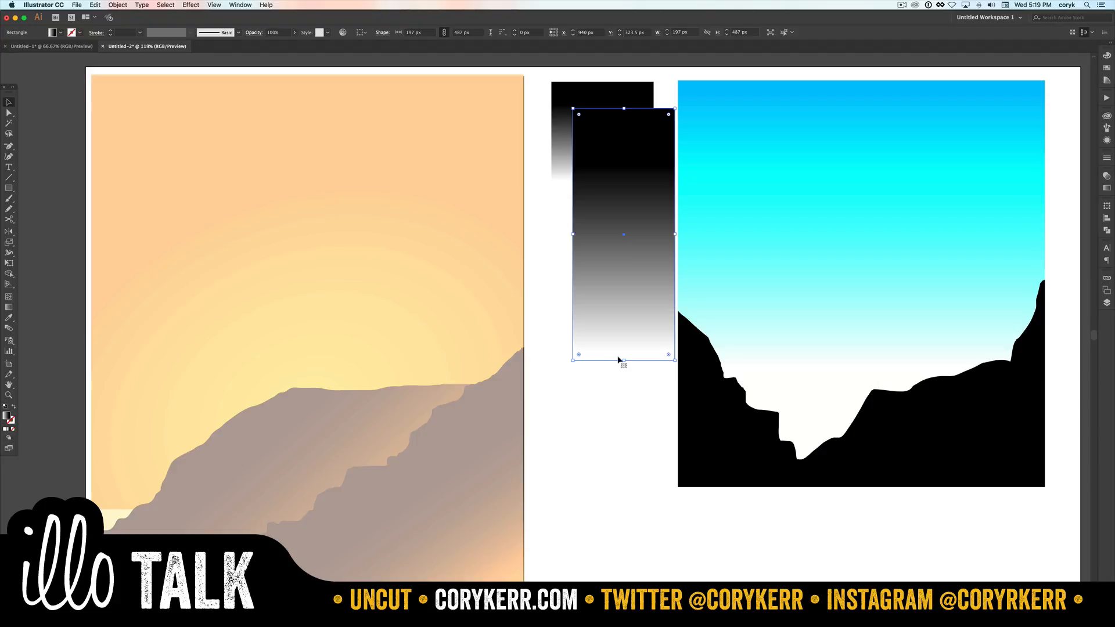
{"action": "left_click", "coordinate": [540, 270]}
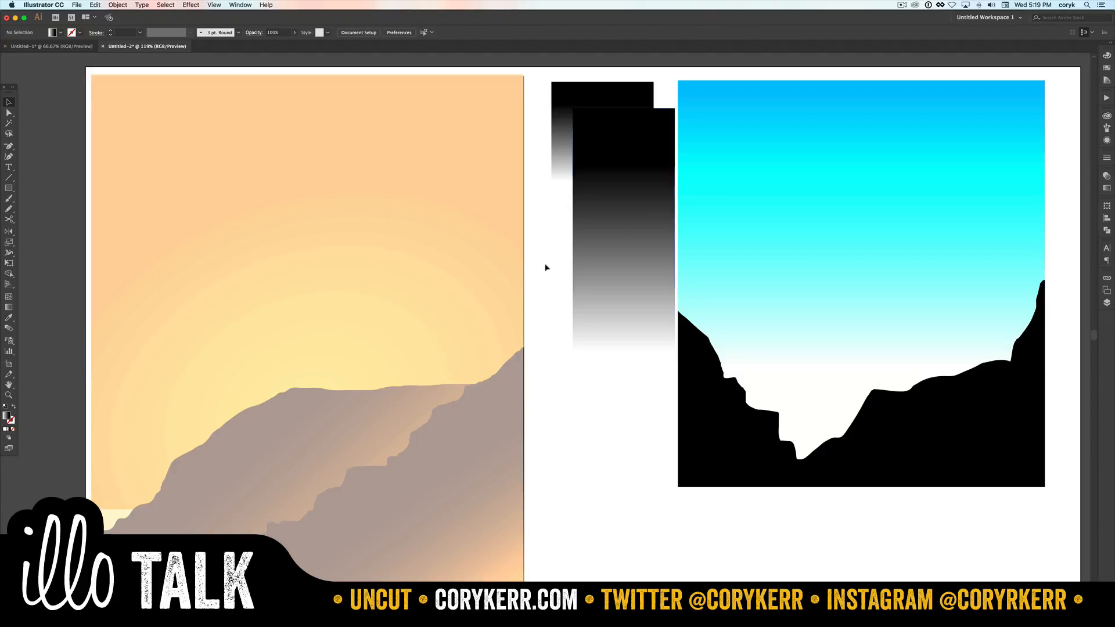
{"action": "left_click", "coordinate": [556, 147]}
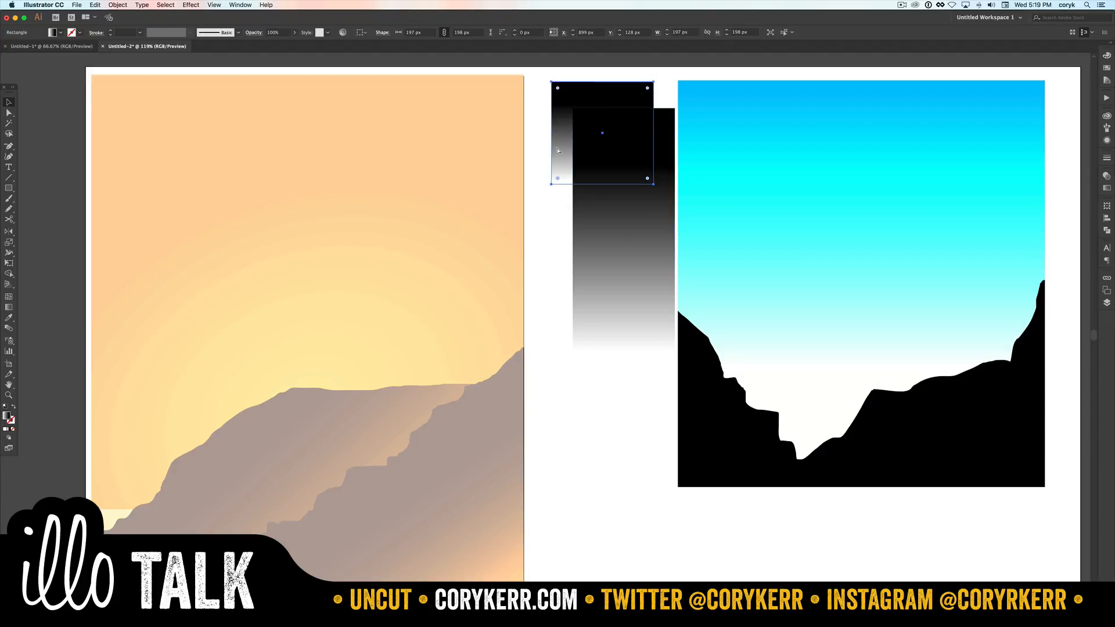
{"action": "key", "text": "super+shift+bracketright"}
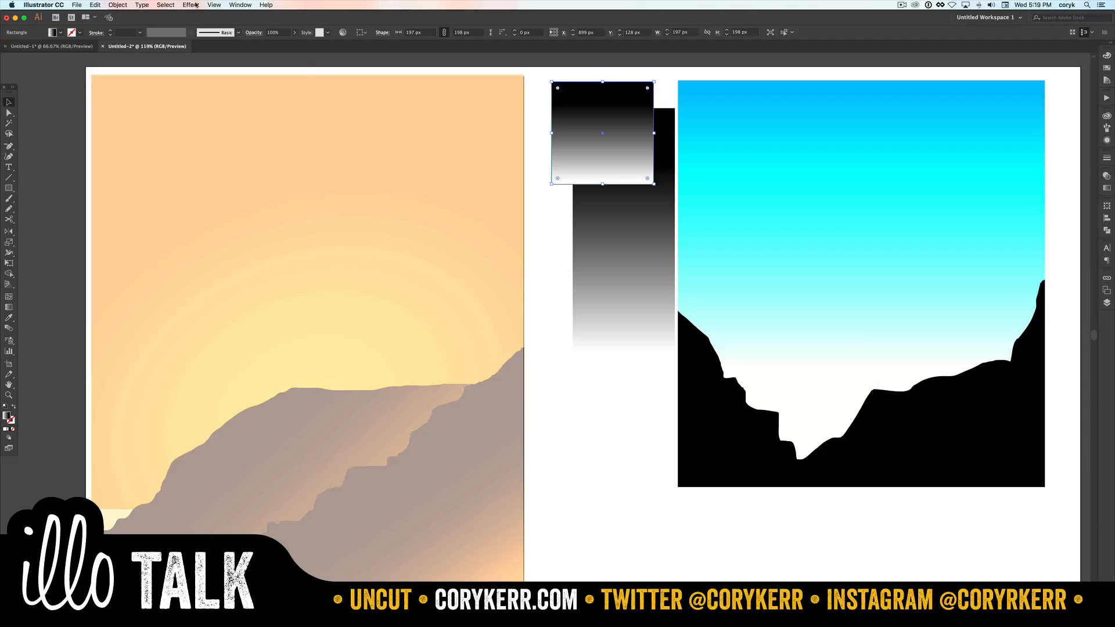
Apply the Color Halftone effect to the square with a maximum radius of 4 pixels and all channel angles at 32°
{"action": "left_click", "coordinate": [195, 5]}
{"action": "mouse_move", "coordinate": [230, 173]}
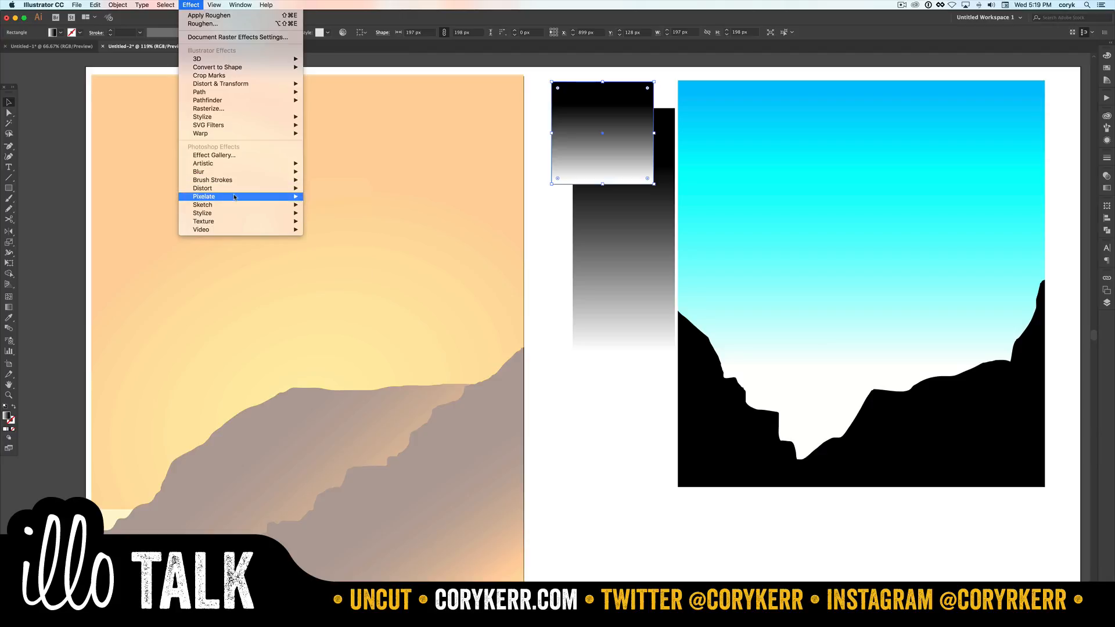
{"action": "mouse_move", "coordinate": [250, 197]}
{"action": "left_click", "coordinate": [320, 197]}
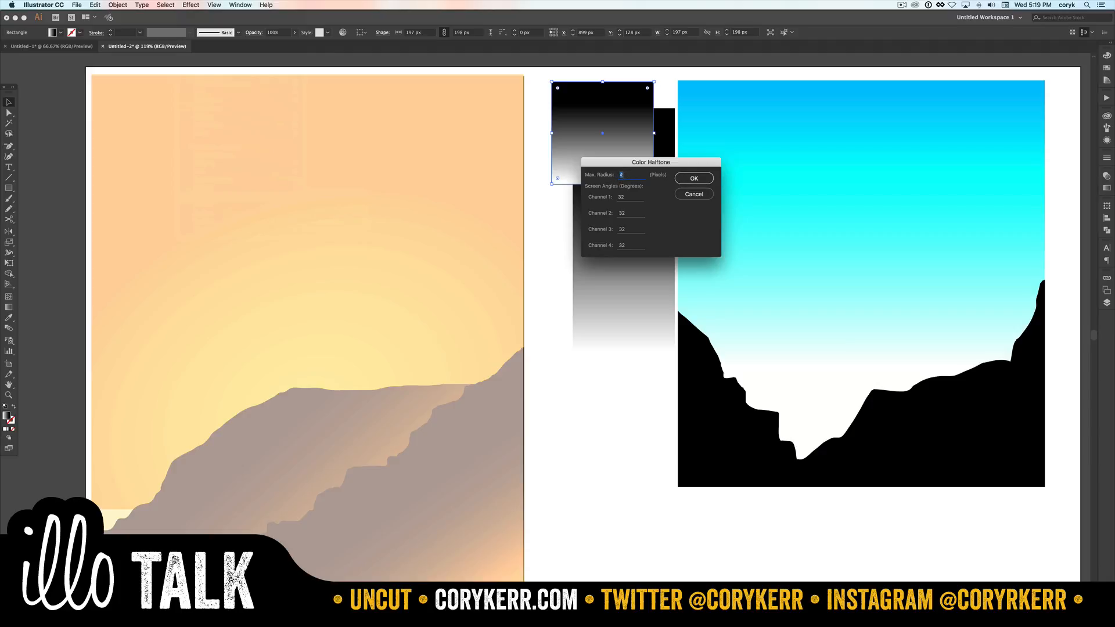
{"action": "left_click", "coordinate": [688, 177]}
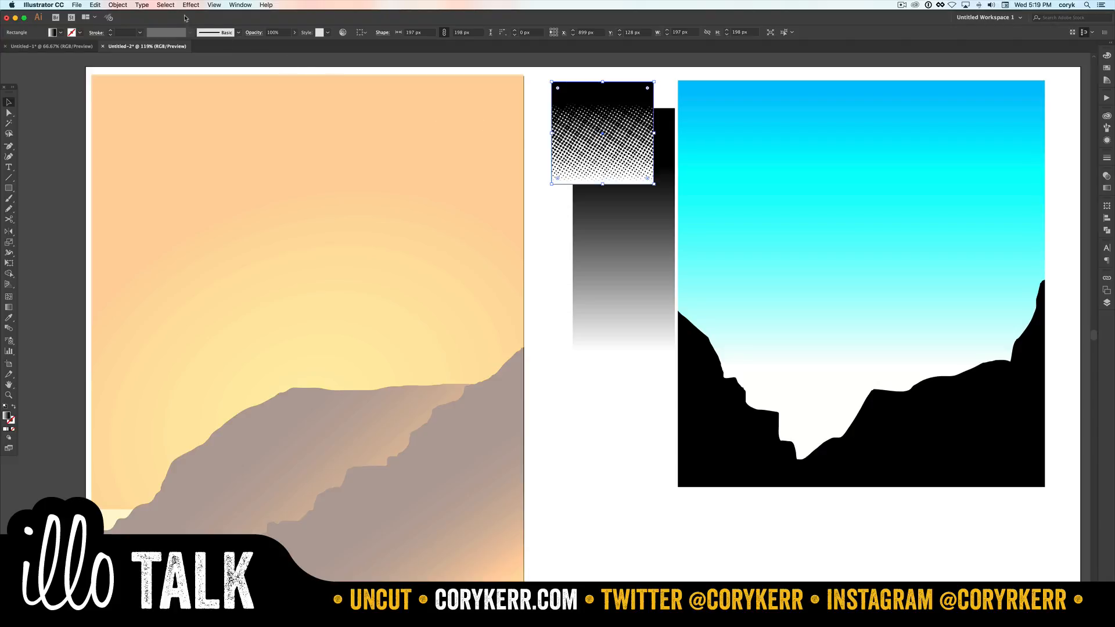
Try to set the maximum radius of the square's Color Halftone effect to 2 pixels
{"action": "left_click", "coordinate": [1107, 141]}
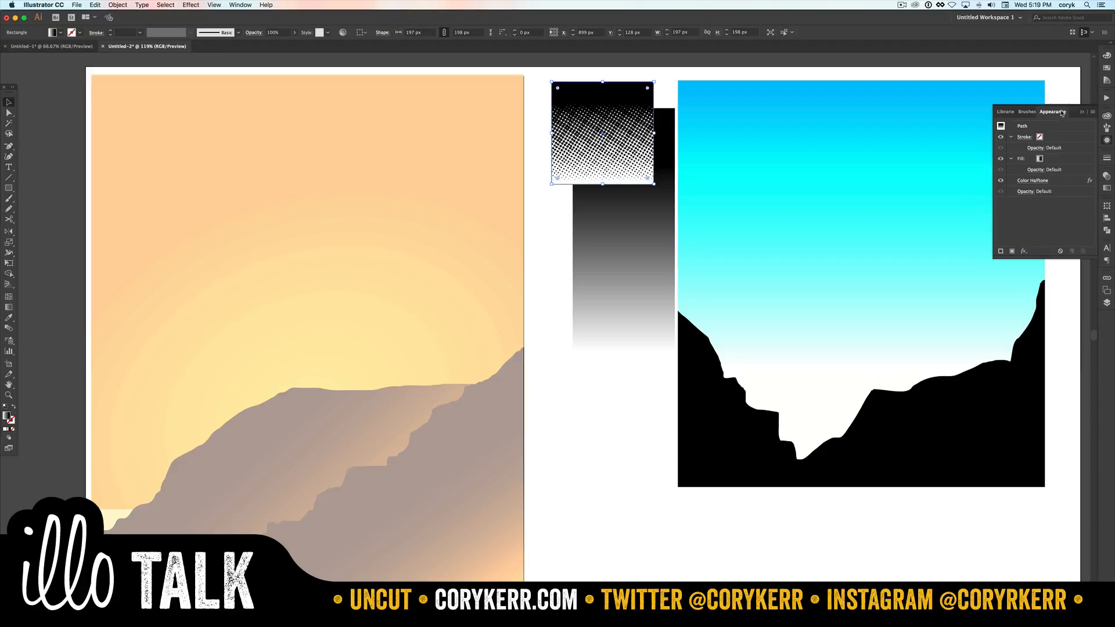
{"action": "left_click", "coordinate": [1032, 180]}
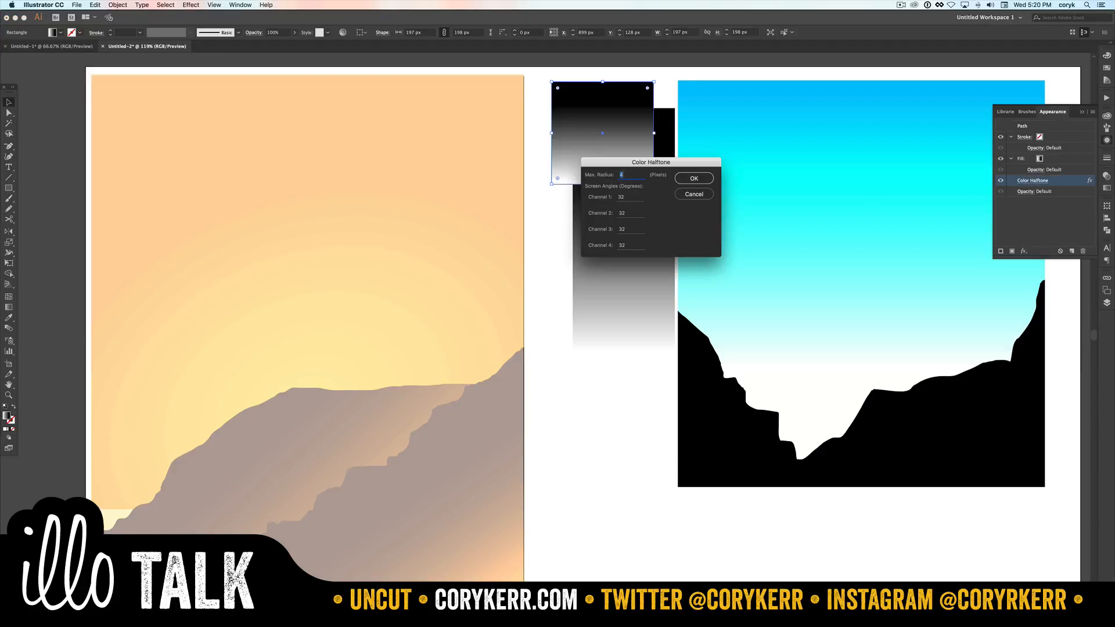
{"action": "type", "text": "2"}
{"action": "left_click", "coordinate": [684, 179]}
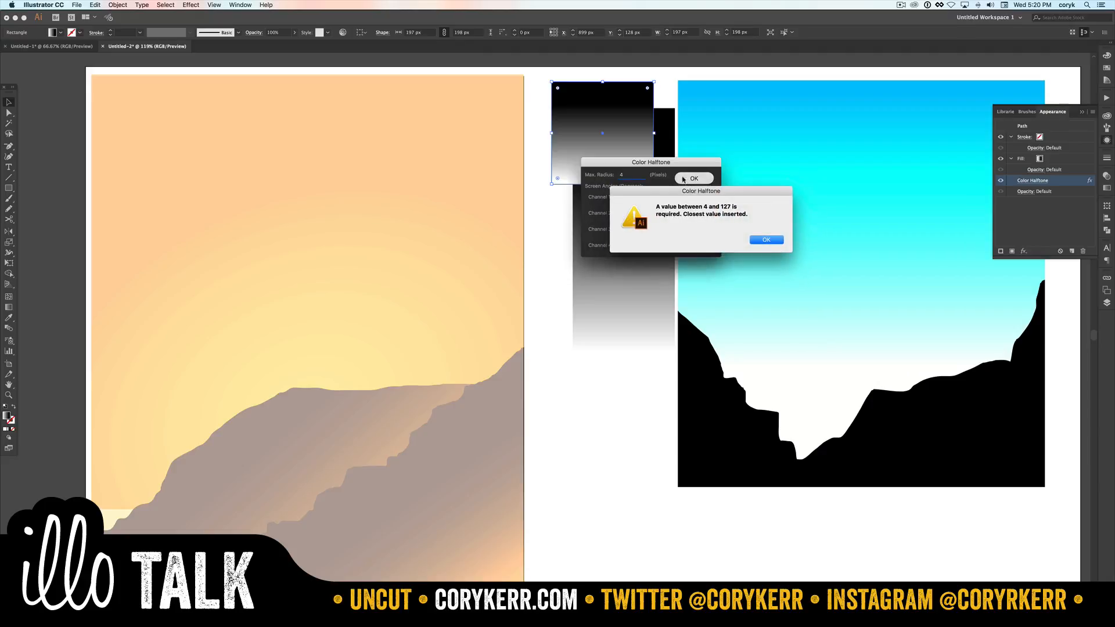
{"action": "left_click", "coordinate": [765, 240]}
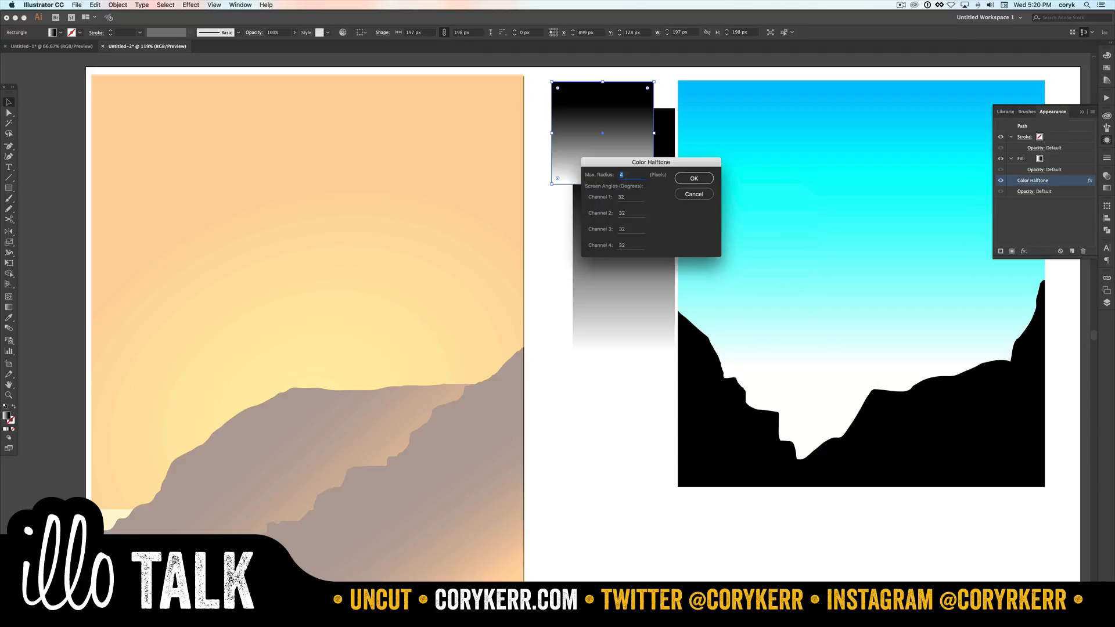
{"action": "left_click", "coordinate": [694, 179]}
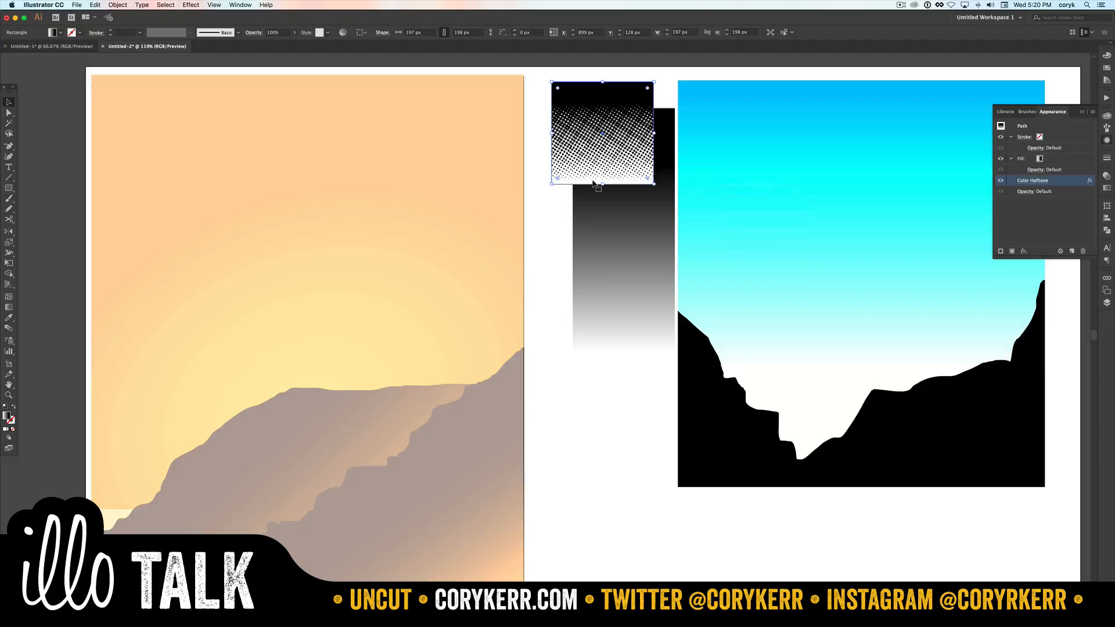
Examine the edges of the square's halftone dots up close and show the rulers
{"action": "left_click", "coordinate": [9, 395]}
{"action": "left_click_drag", "start_coordinate": [529, 70], "coordinate": [663, 228]}
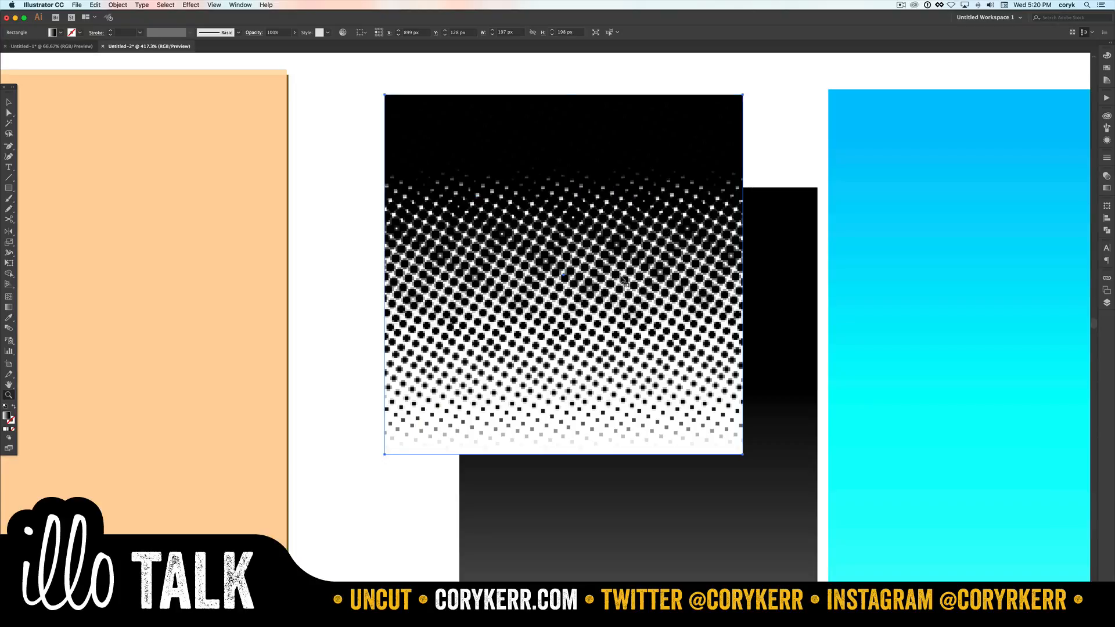
{"action": "key", "text": "super+r"}
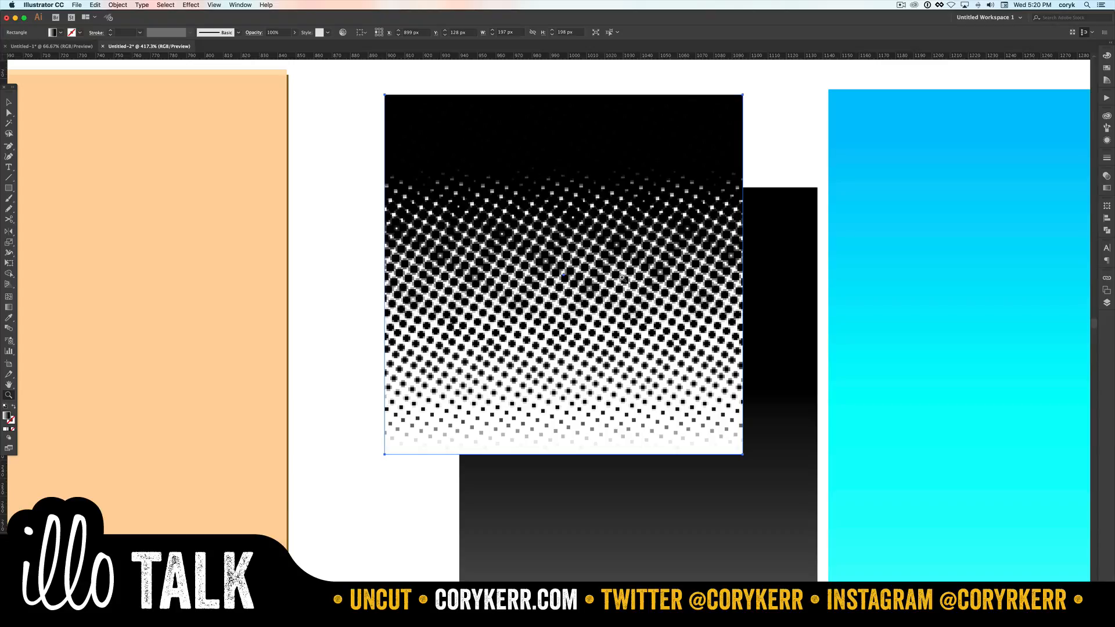
{"action": "key", "text": "v"}
{"action": "key", "text": "super+minus"}
{"action": "key", "text": "super+minus"}
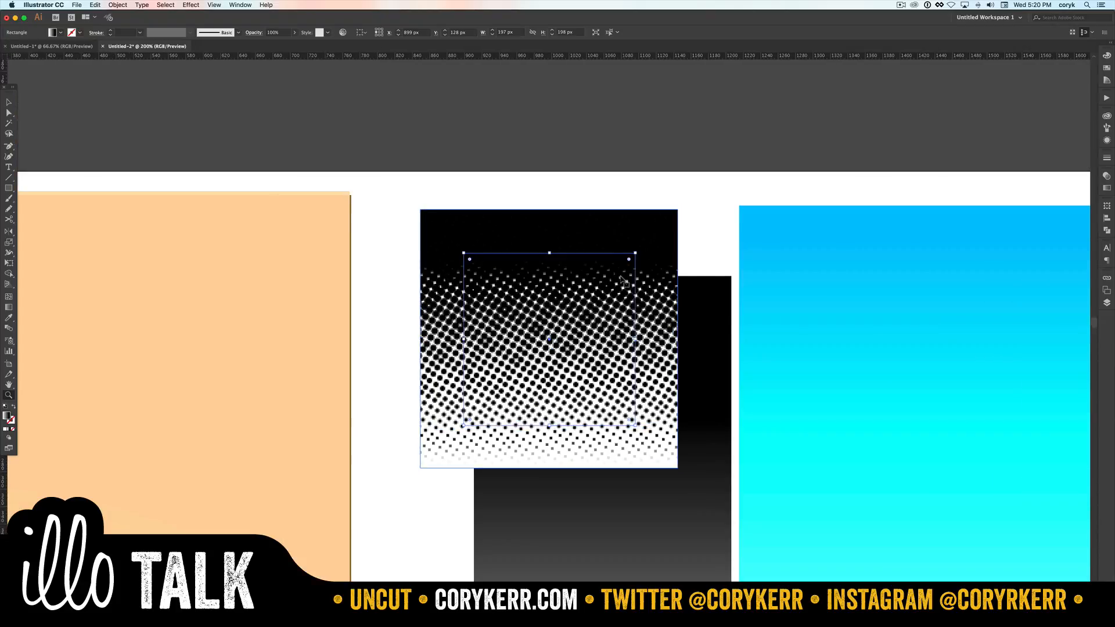
{"action": "key", "text": "super+minus"}
{"action": "key", "text": "super+minus"}
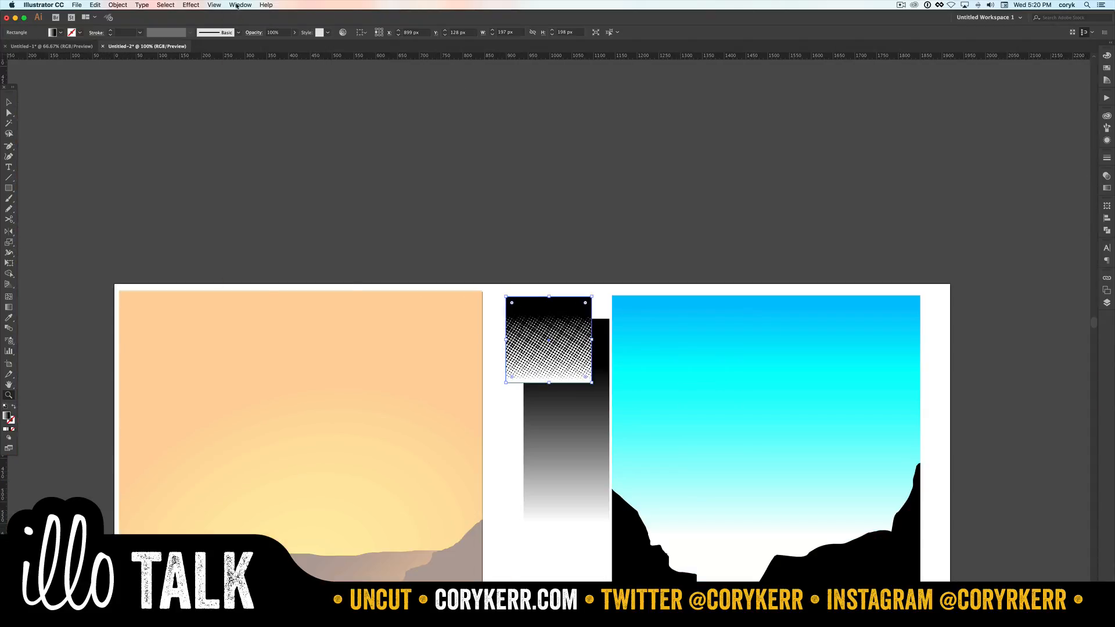
Set the document raster effects resolution to High (300 ppi)
{"action": "left_click", "coordinate": [236, 6]}
{"action": "mouse_move", "coordinate": [194, 4]}
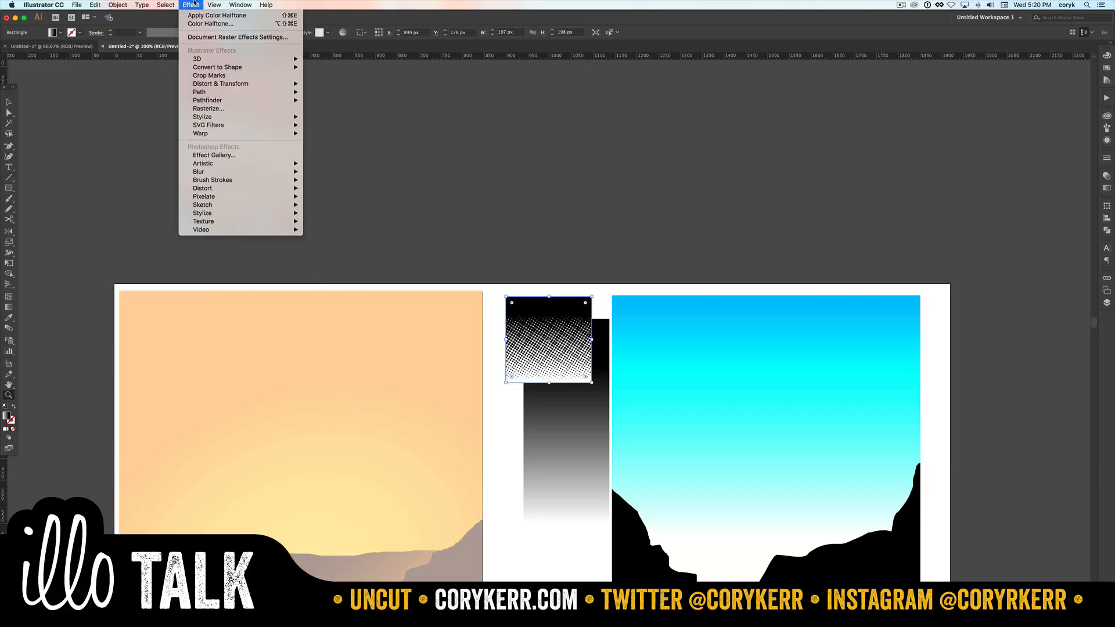
{"action": "left_click", "coordinate": [199, 38]}
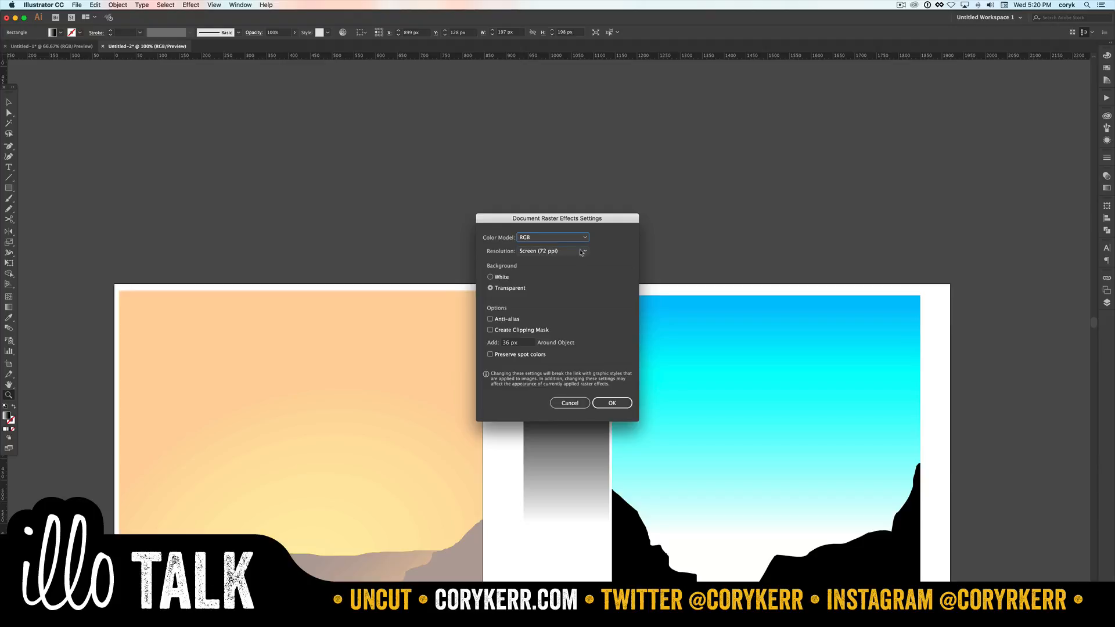
{"action": "left_click", "coordinate": [578, 251]}
{"action": "left_click", "coordinate": [561, 283]}
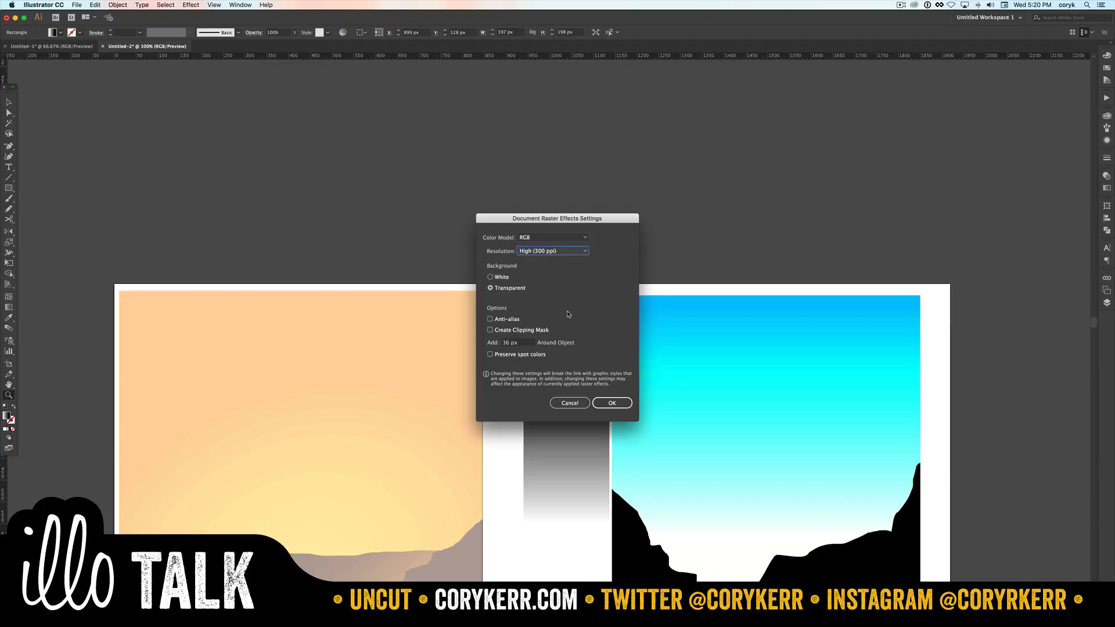
{"action": "left_click", "coordinate": [617, 403]}
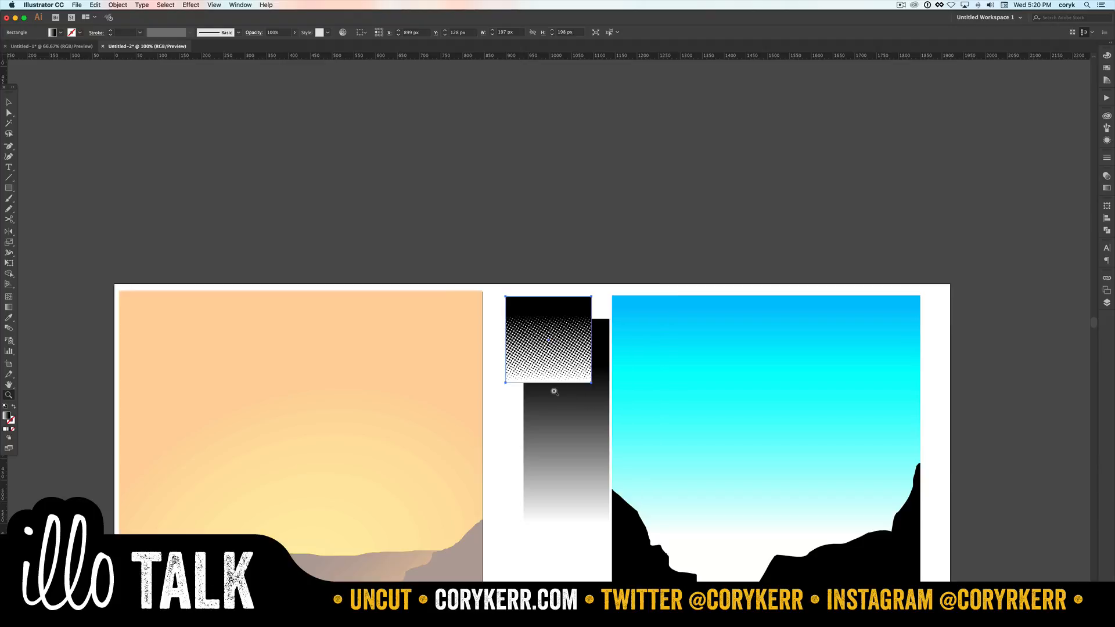
Expand the appearance of the halftone square into an embedded image
{"action": "left_click_drag", "start_coordinate": [504, 313], "coordinate": [617, 435]}
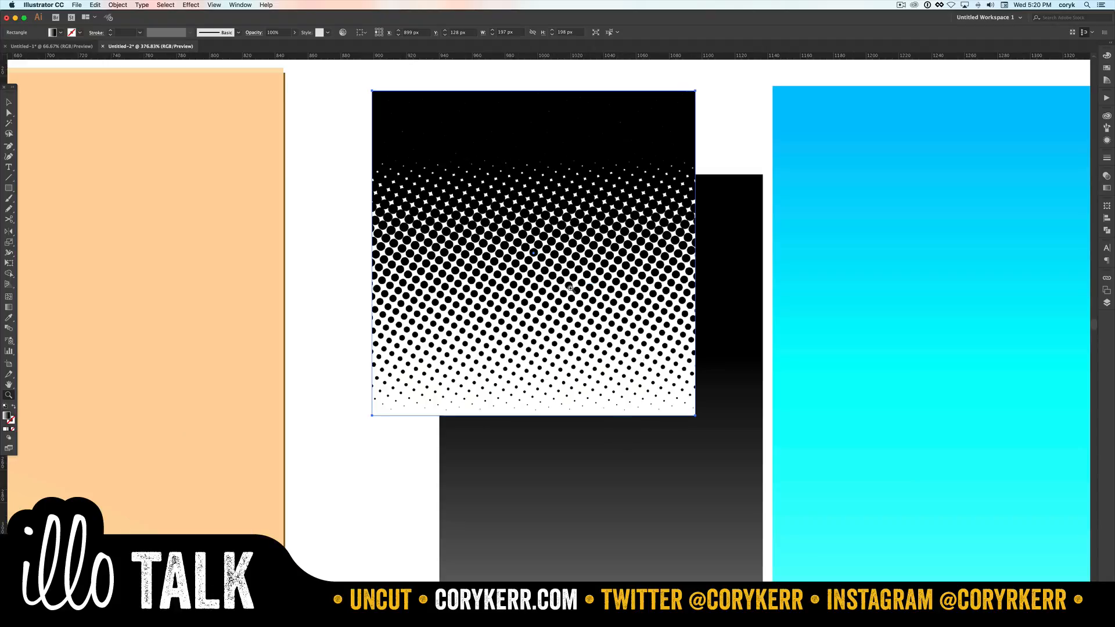
{"action": "key", "text": "v"}
{"action": "left_click", "coordinate": [119, 6]}
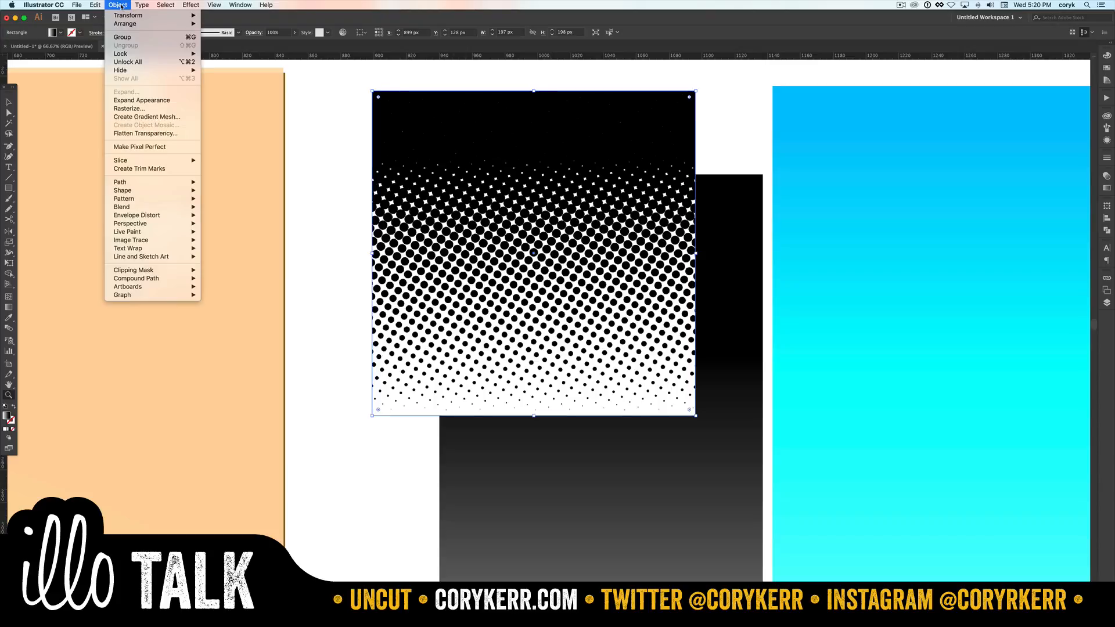
{"action": "left_click", "coordinate": [149, 102]}
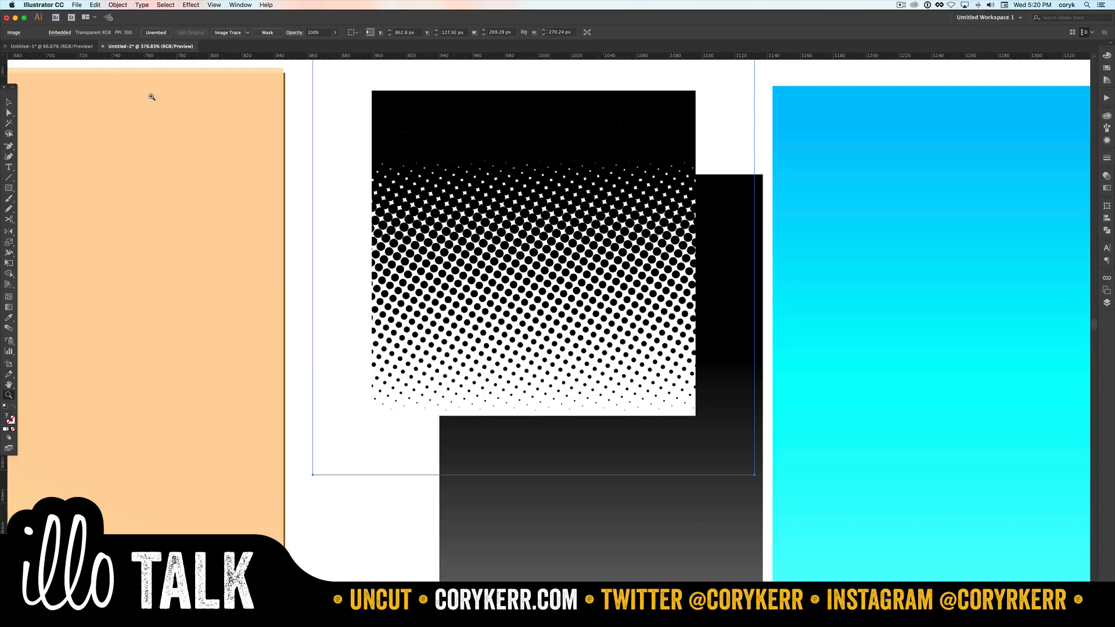
Convert the expanded halftone image into an Image Trace object with the default settings
{"action": "left_click", "coordinate": [116, 5]}
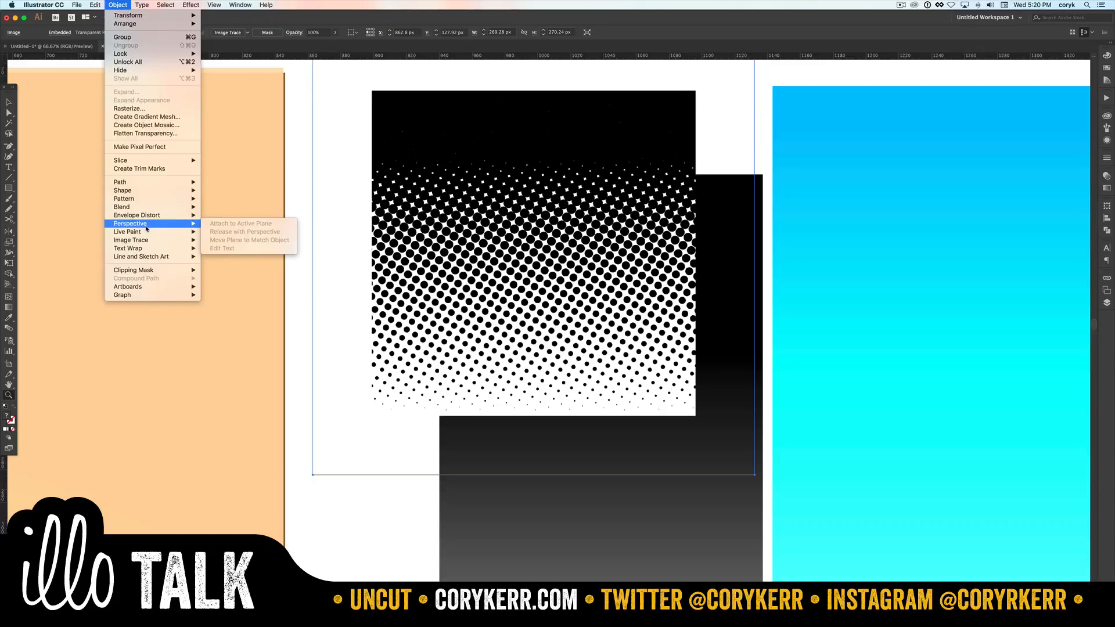
{"action": "mouse_move", "coordinate": [174, 240]}
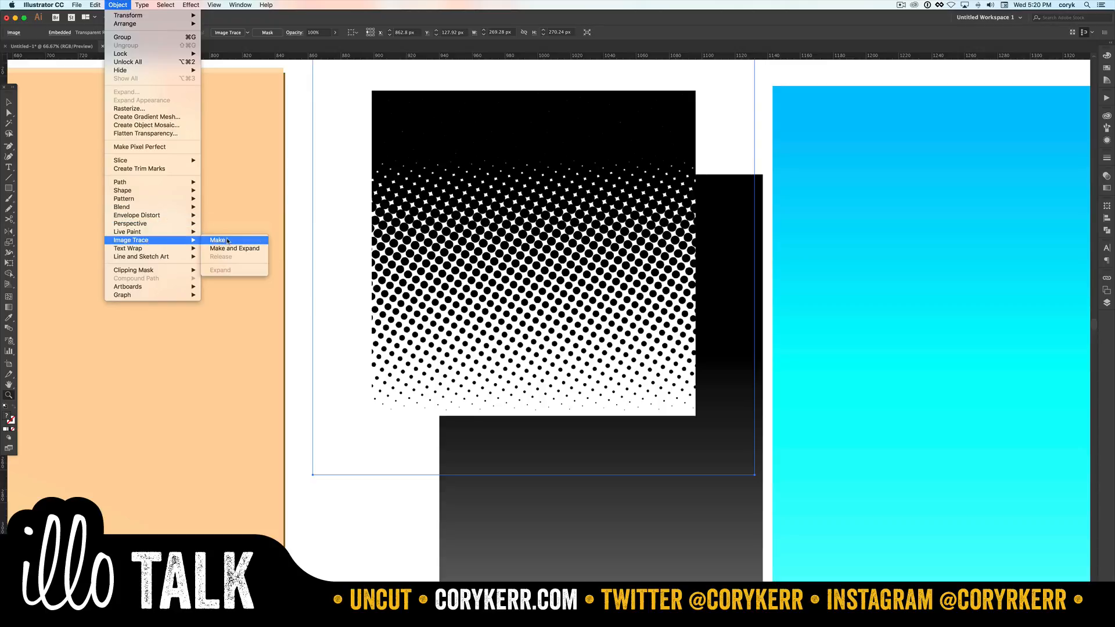
{"action": "left_click", "coordinate": [227, 241]}
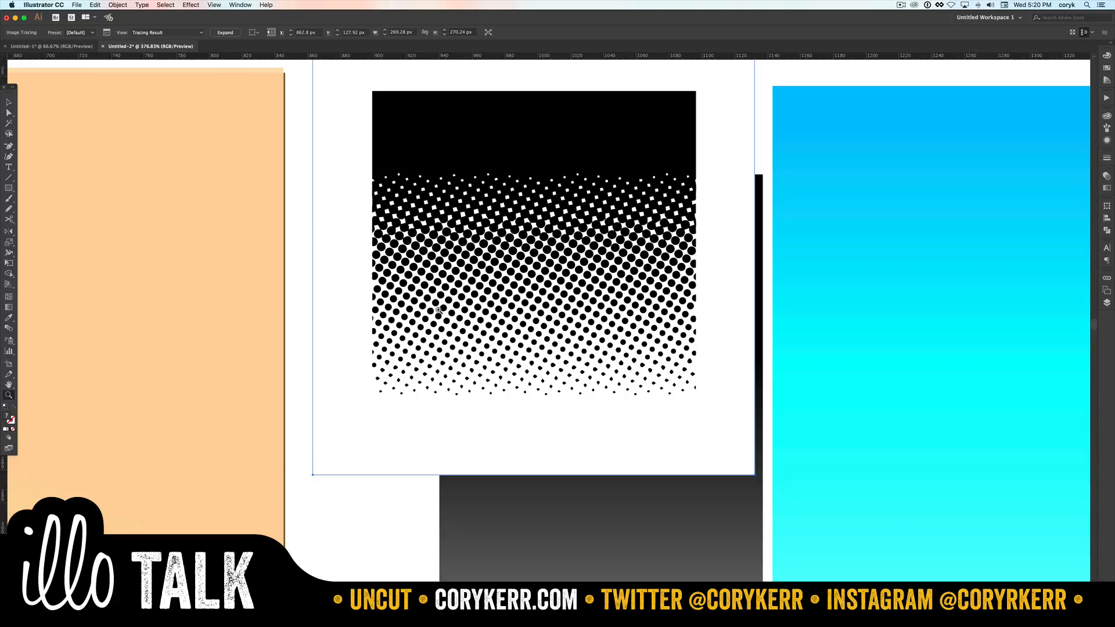
Set the halftone's black-and-white trace to 100% paths, 100% corners and 1 px noise, ignoring white
{"action": "left_click", "coordinate": [106, 33]}
{"action": "mouse_move", "coordinate": [375, 323]}
{"action": "left_mouse_down"}
{"action": "mouse_move", "coordinate": [267, 139]}
{"action": "mouse_move", "coordinate": [284, 141]}
{"action": "left_mouse_up"}
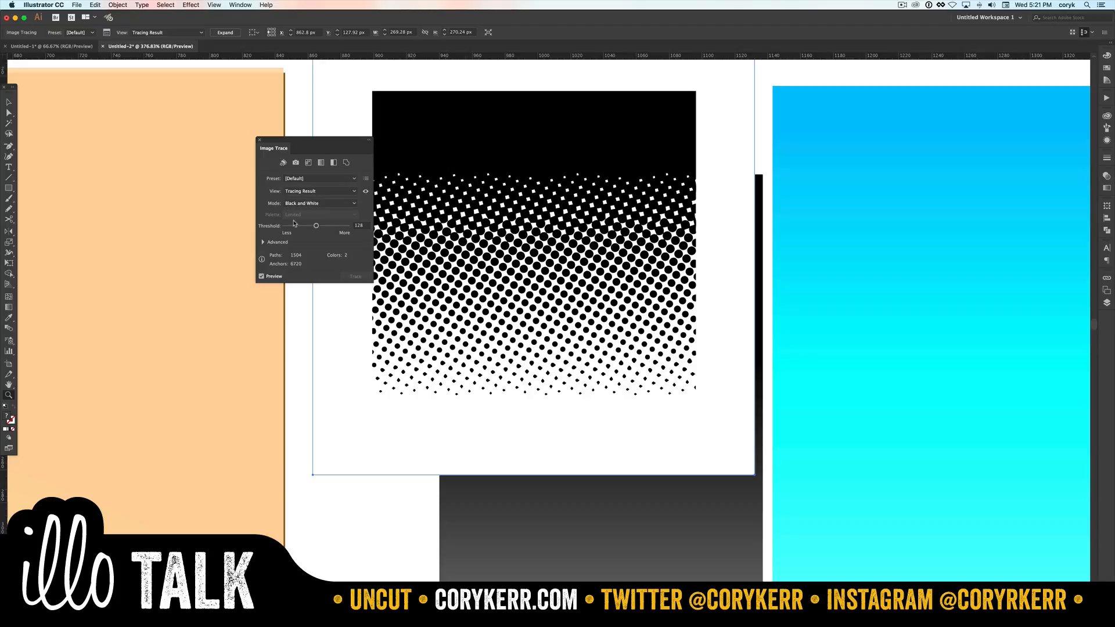
{"action": "left_click", "coordinate": [262, 277]}
{"action": "left_click", "coordinate": [263, 243]}
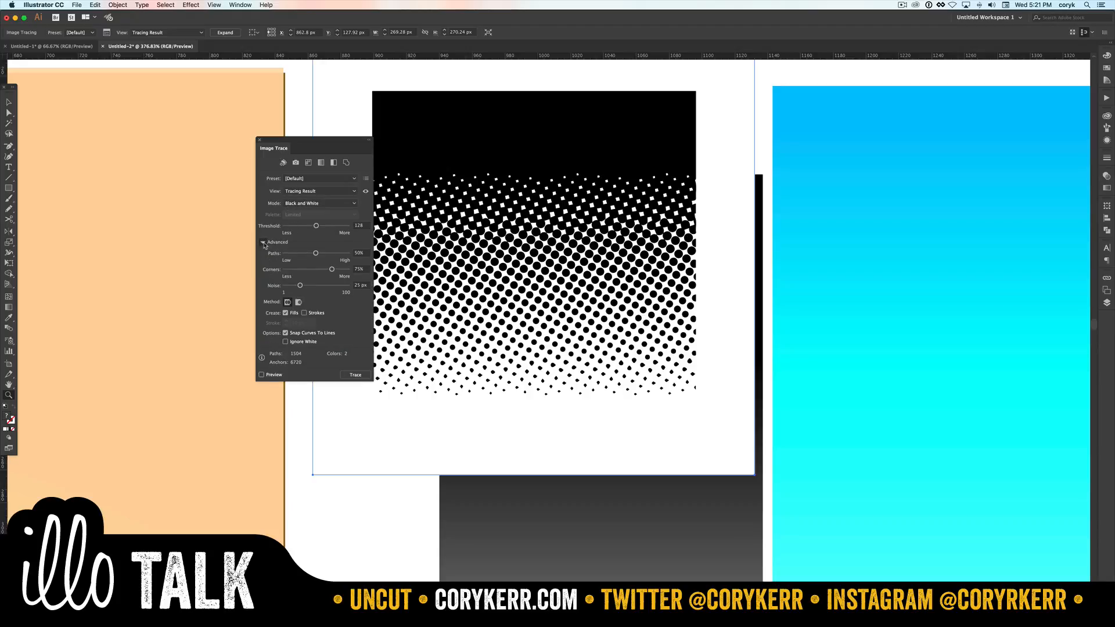
{"action": "mouse_move", "coordinate": [315, 253]}
{"action": "left_mouse_down"}
{"action": "mouse_move", "coordinate": [347, 253]}
{"action": "mouse_move", "coordinate": [347, 269]}
{"action": "mouse_move", "coordinate": [285, 285]}
{"action": "left_mouse_up"}
{"action": "left_click", "coordinate": [285, 341]}
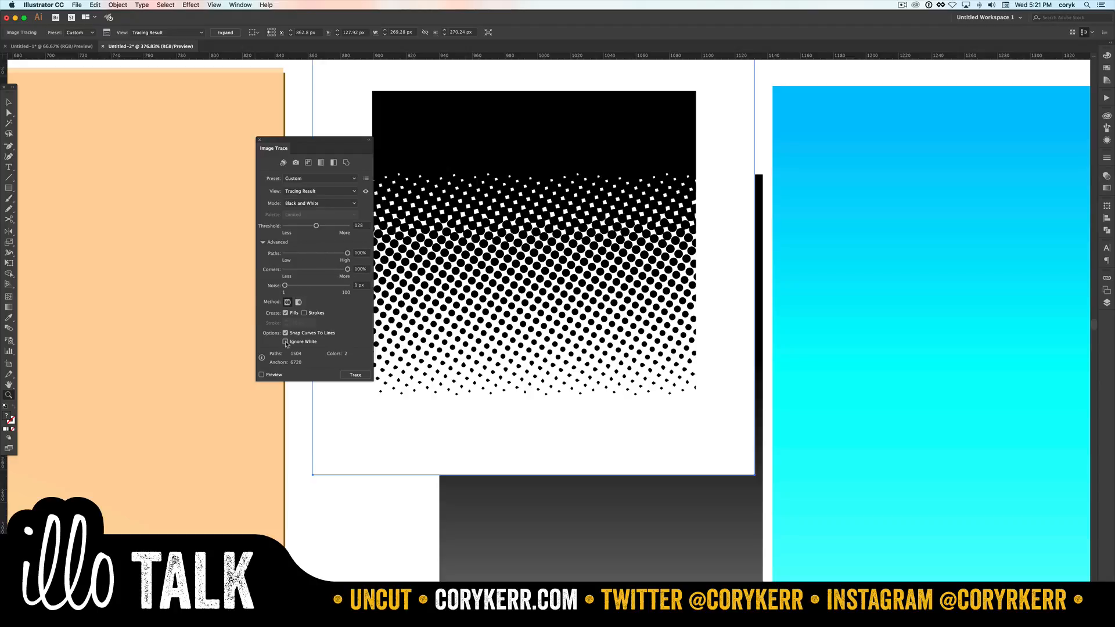
{"action": "left_click", "coordinate": [261, 375]}
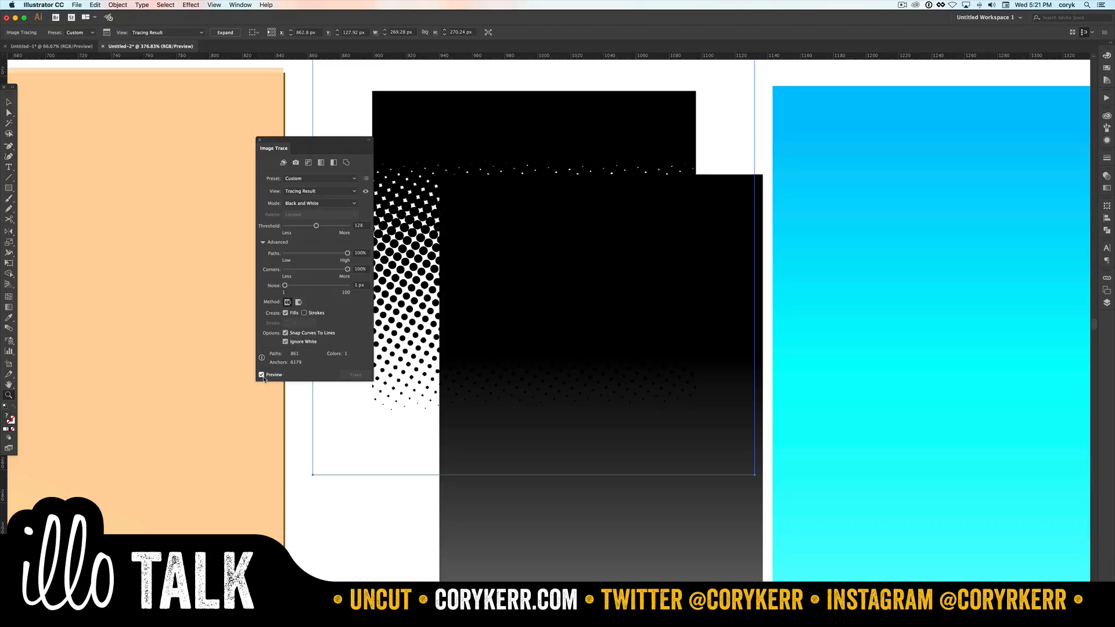
{"action": "left_click", "coordinate": [260, 140]}
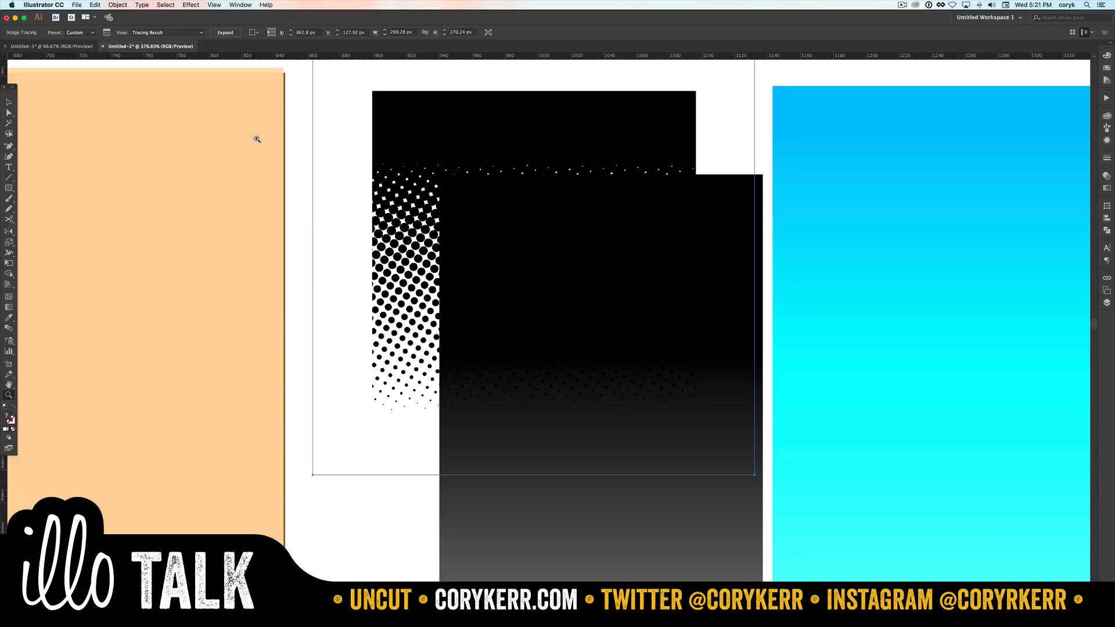
Expand the tracing into vector shapes and fill the halftone group with a medium blue swatch
{"action": "left_click", "coordinate": [226, 33]}
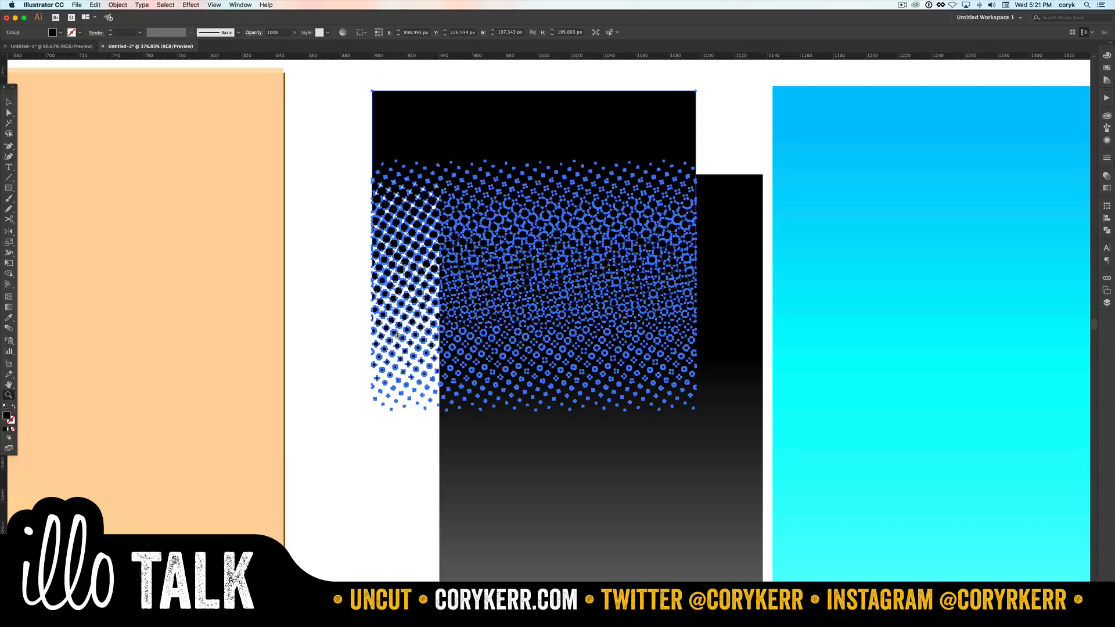
{"action": "left_click", "coordinate": [1107, 69]}
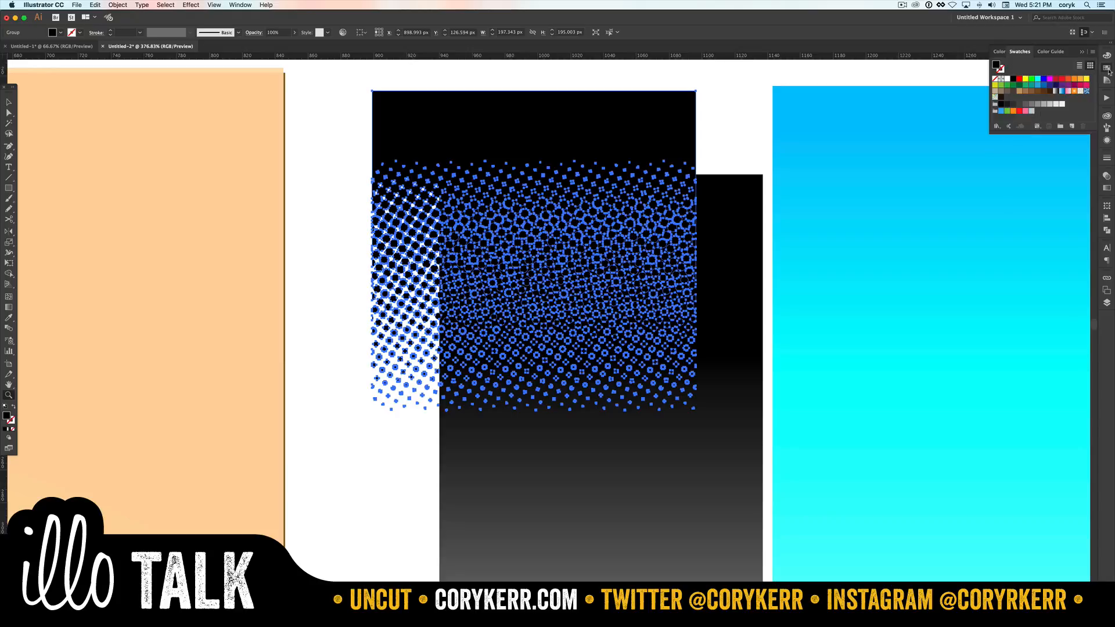
{"action": "left_click", "coordinate": [1043, 85]}
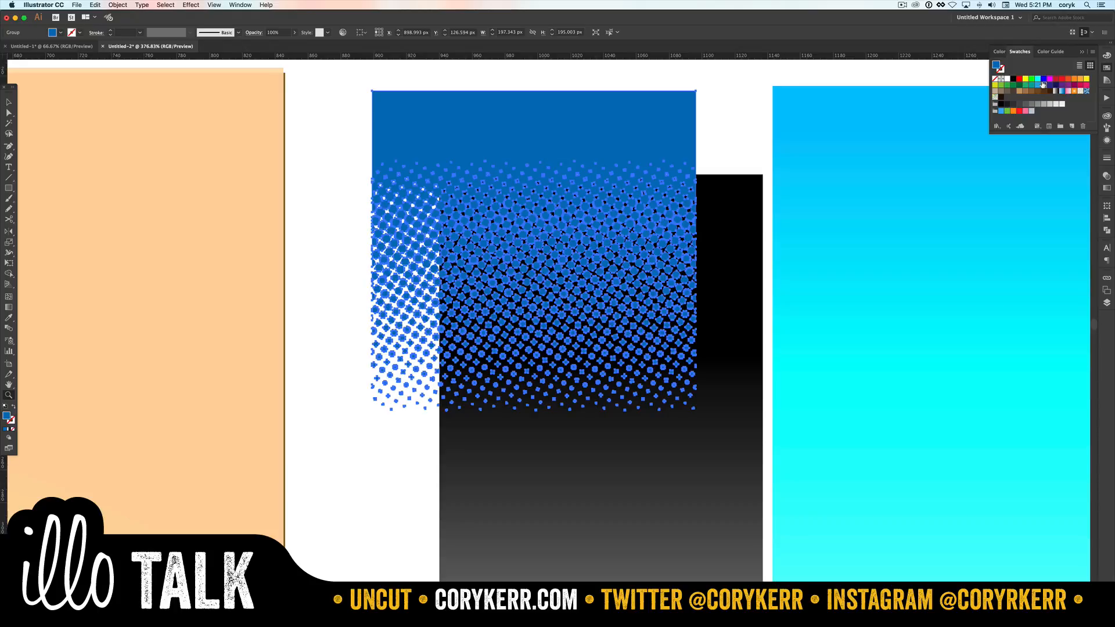
{"action": "left_click", "coordinate": [301, 154]}
Shift the tall gradient rectangle up and to the right so it overlaps less of the blue halftone
{"action": "left_click", "coordinate": [582, 453]}
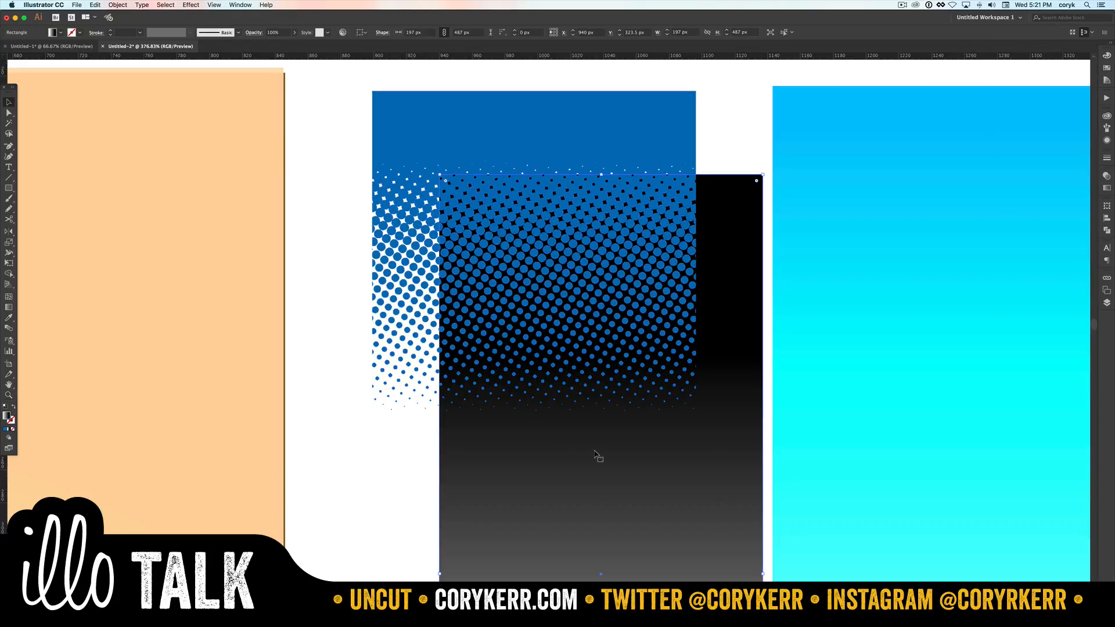
{"action": "left_click_drag", "start_coordinate": [594, 451], "coordinate": [656, 416]}
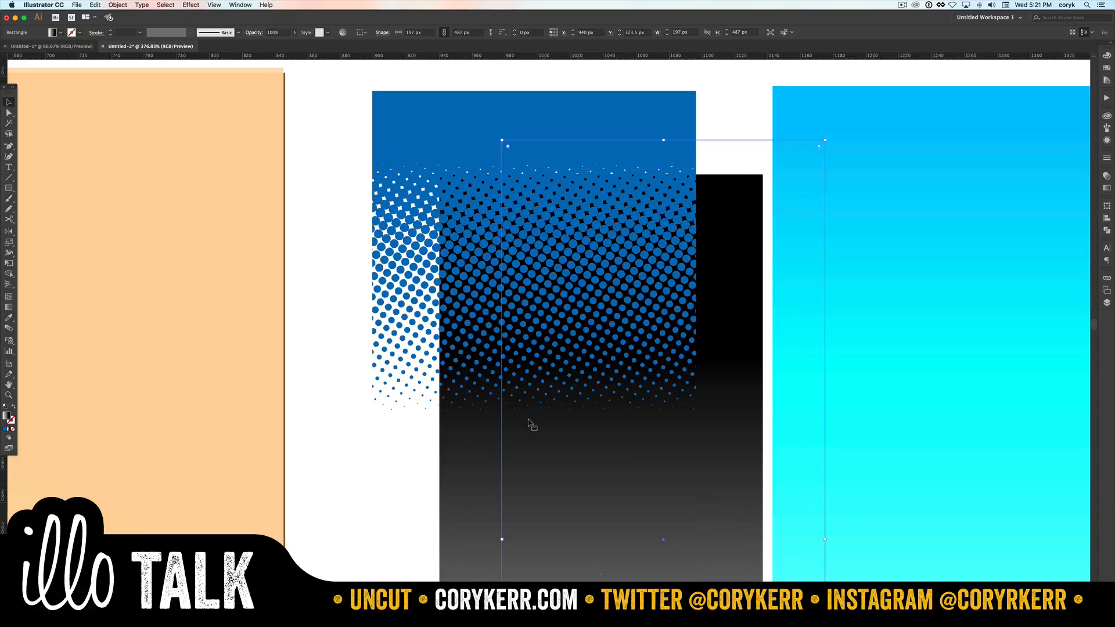
{"action": "left_click_drag", "start_coordinate": [530, 422], "coordinate": [530, 423]}
Draw a rectangle about 79 by 190 px over the halftone's uncovered side, send it to the back and fill it with R=41 G=171 B=226
{"action": "key", "text": "m"}
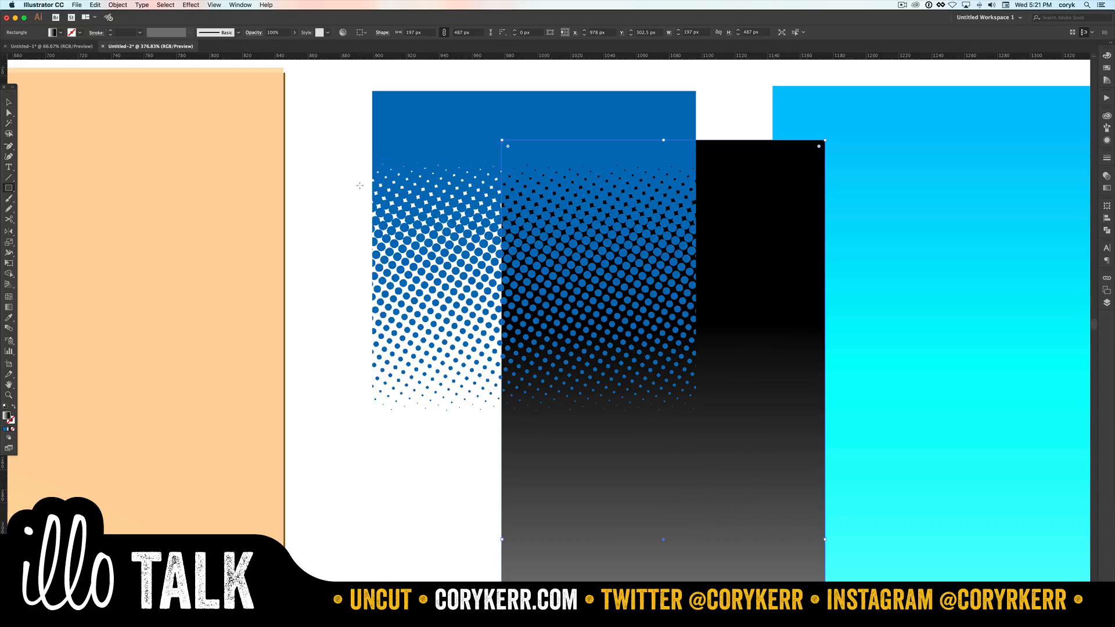
{"action": "mouse_move", "coordinate": [370, 154]}
{"action": "left_mouse_down"}
{"action": "mouse_move", "coordinate": [375, 226]}
{"action": "mouse_move", "coordinate": [502, 467]}
{"action": "left_mouse_up"}
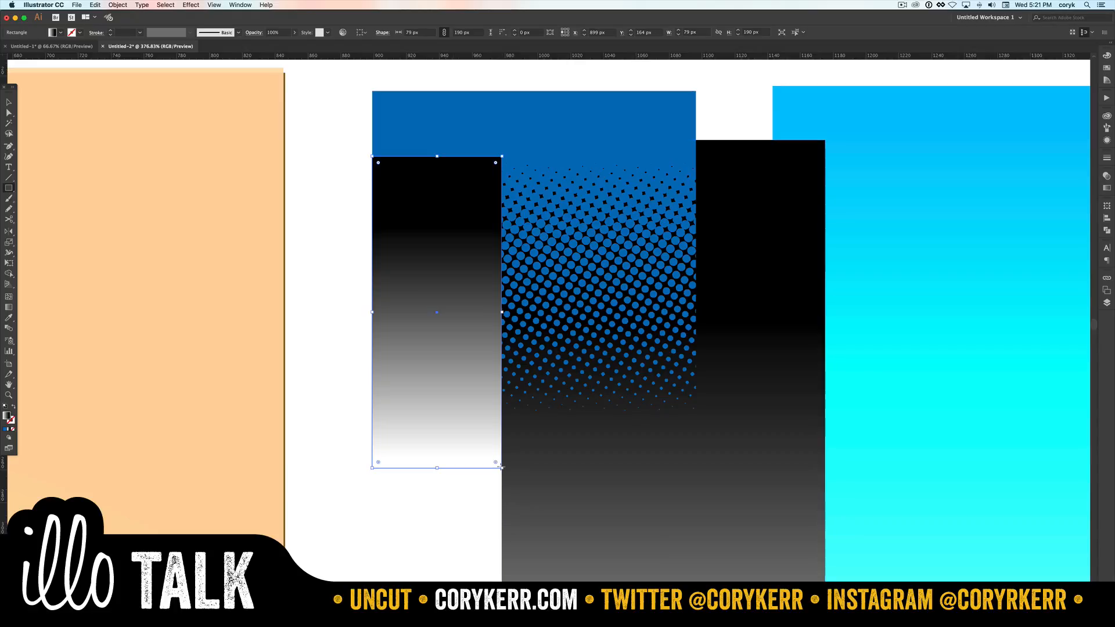
{"action": "key", "text": "shift+super+bracketleft"}
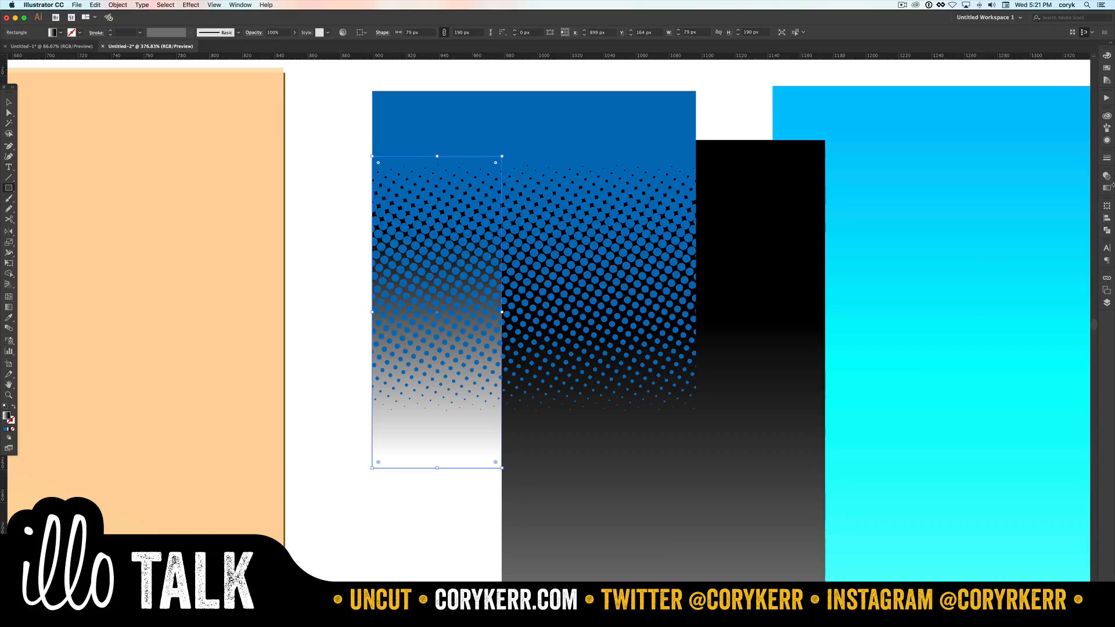
{"action": "left_click", "coordinate": [1107, 68]}
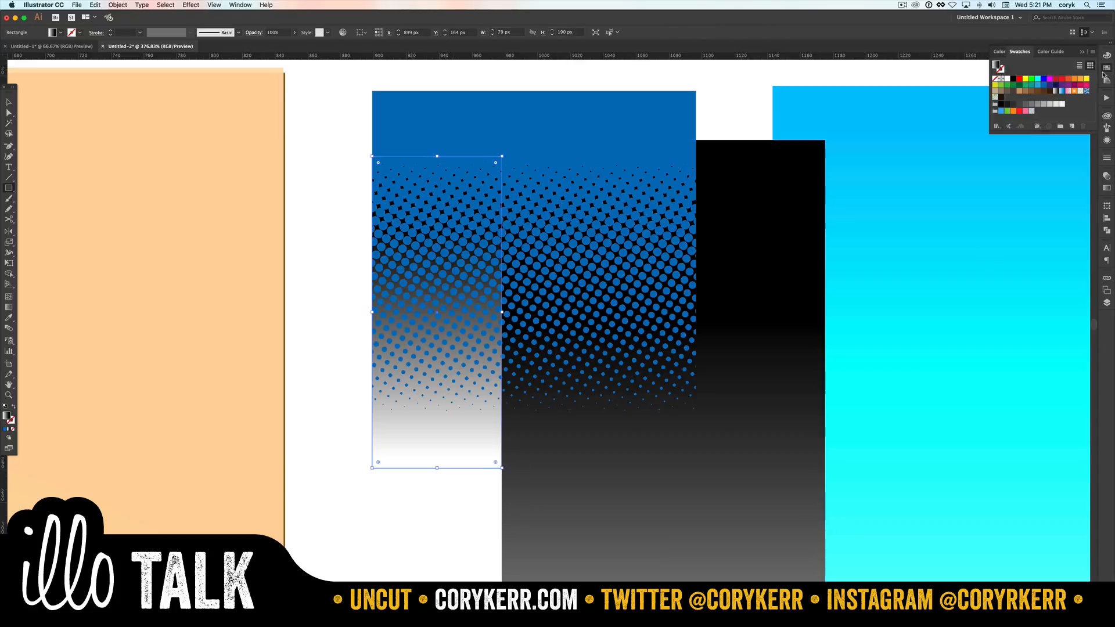
{"action": "left_click", "coordinate": [1031, 85]}
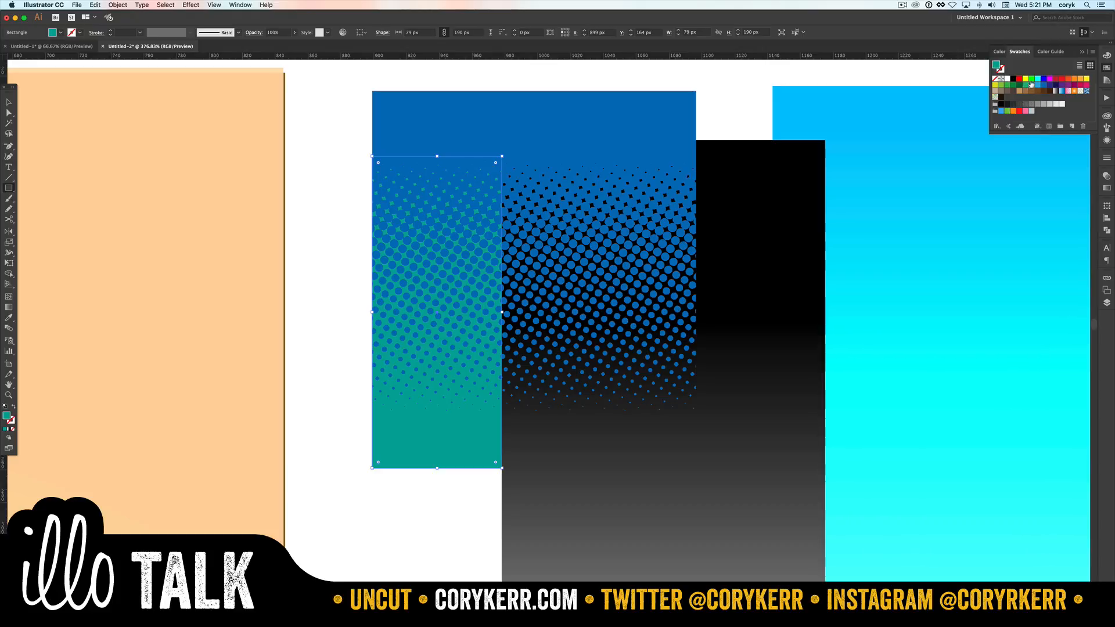
{"action": "left_click", "coordinate": [1036, 85]}
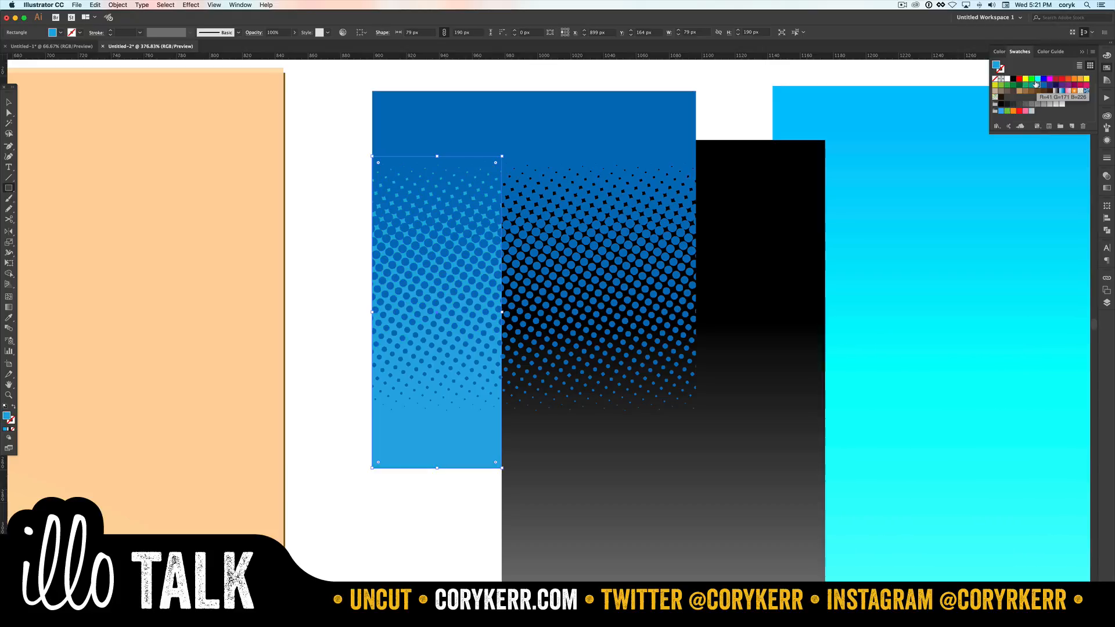
Delete the light blue rectangle behind the halftone dots
{"action": "key", "text": "super+minus"}
{"action": "key", "text": "super+minus"}
{"action": "key", "text": "super+minus"}
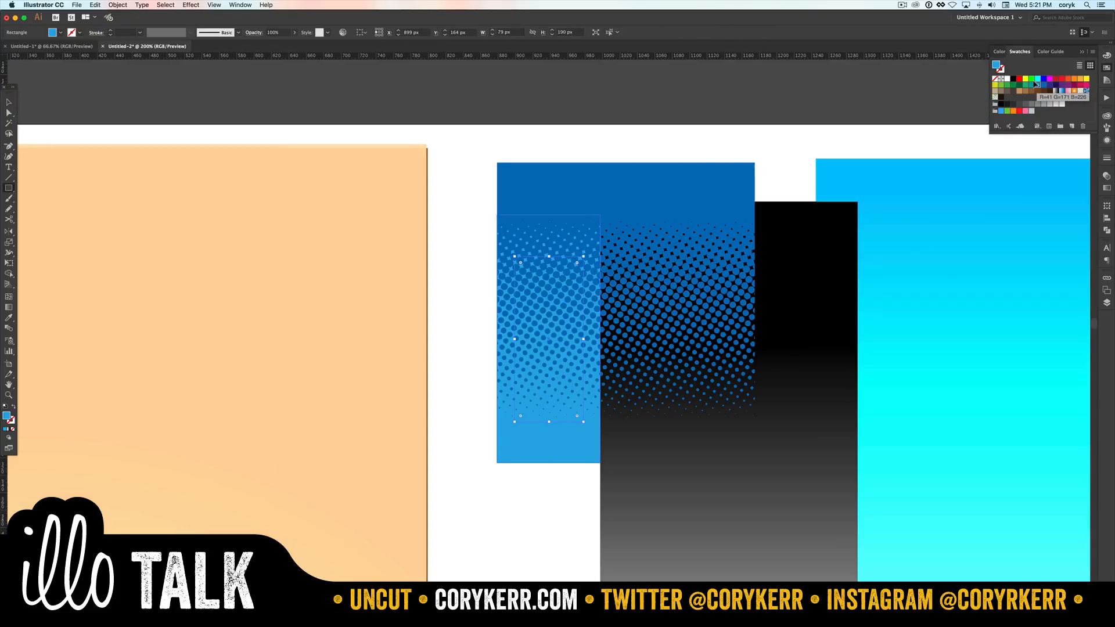
{"action": "key", "text": "super+minus"}
{"action": "key", "text": "super+minus"}
{"action": "key", "text": "super+minus"}
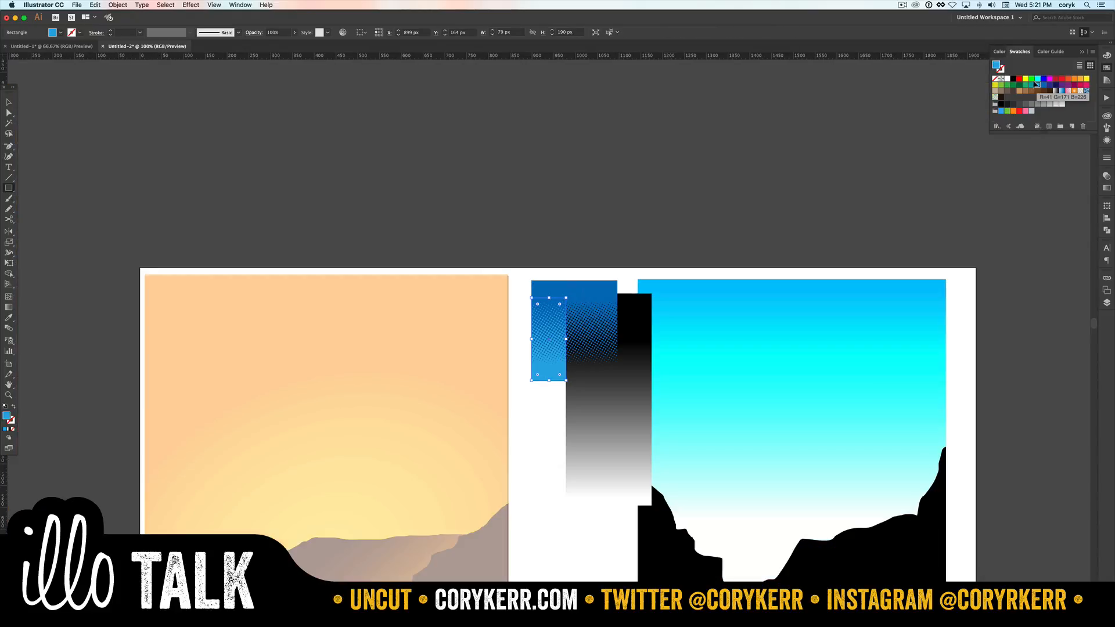
{"action": "key", "text": "super+minus"}
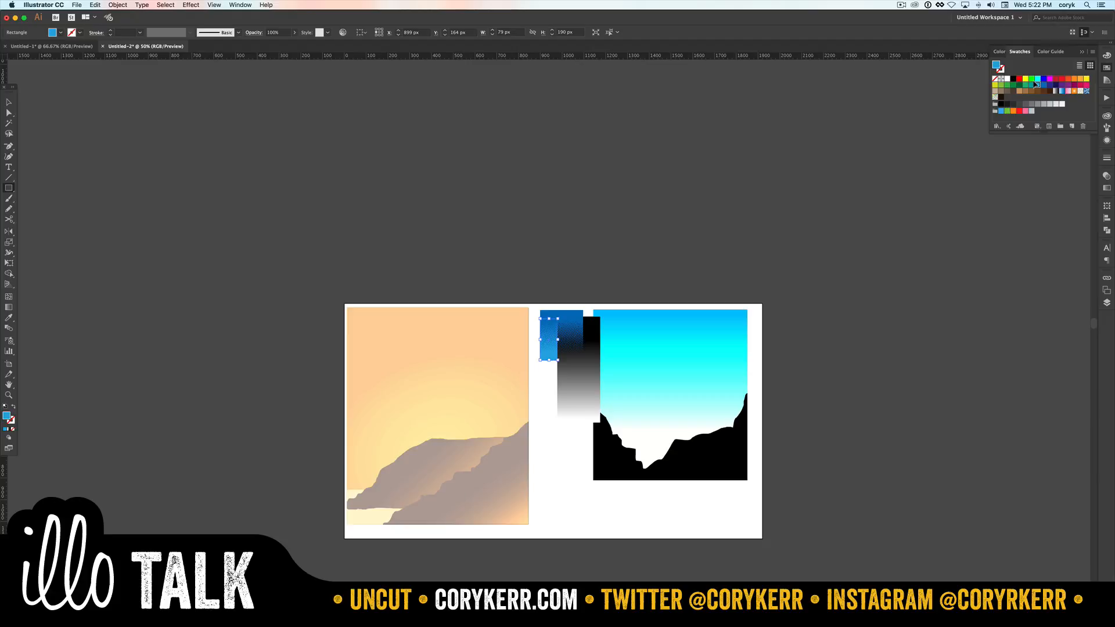
{"action": "key", "text": "super+0"}
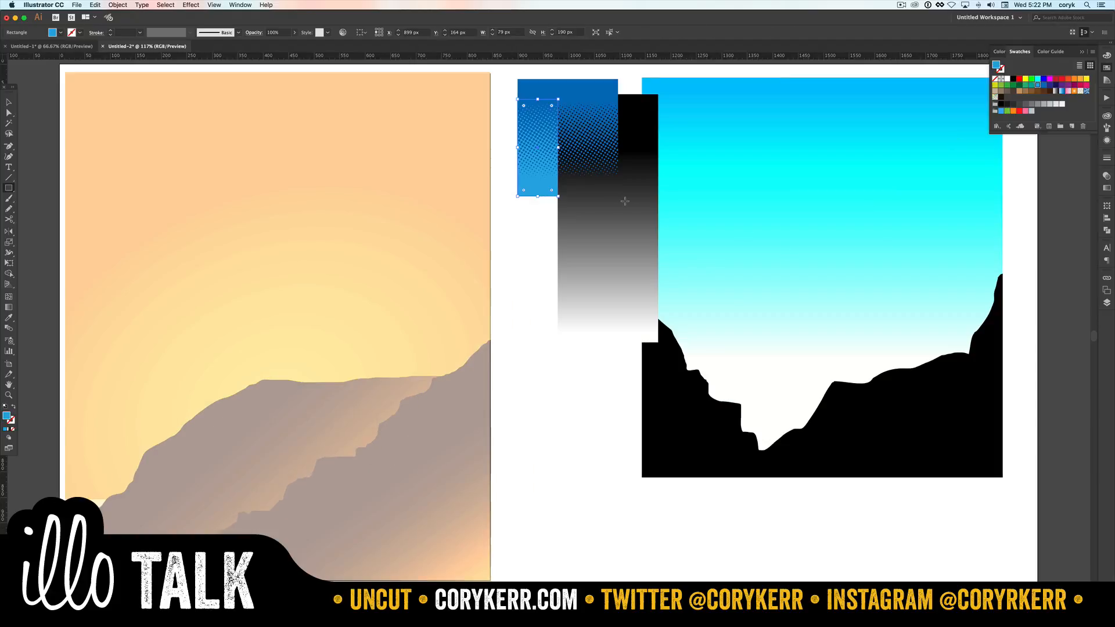
{"action": "key", "text": "z"}
{"action": "key", "text": "v"}
{"action": "key", "text": "BackSpace"}
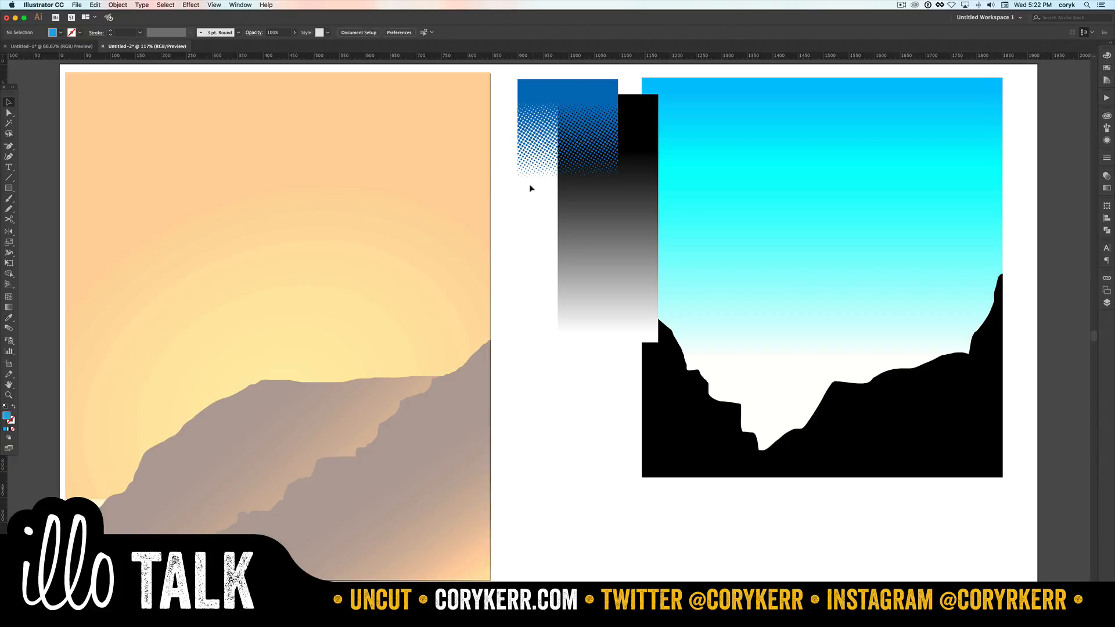
Move the tall gradient rectangle below the blue halftone and apply the Color Halftone effect with all channel angles at 32°
{"action": "left_click", "coordinate": [612, 218]}
{"action": "left_click_drag", "start_coordinate": [613, 217], "coordinate": [566, 314]}
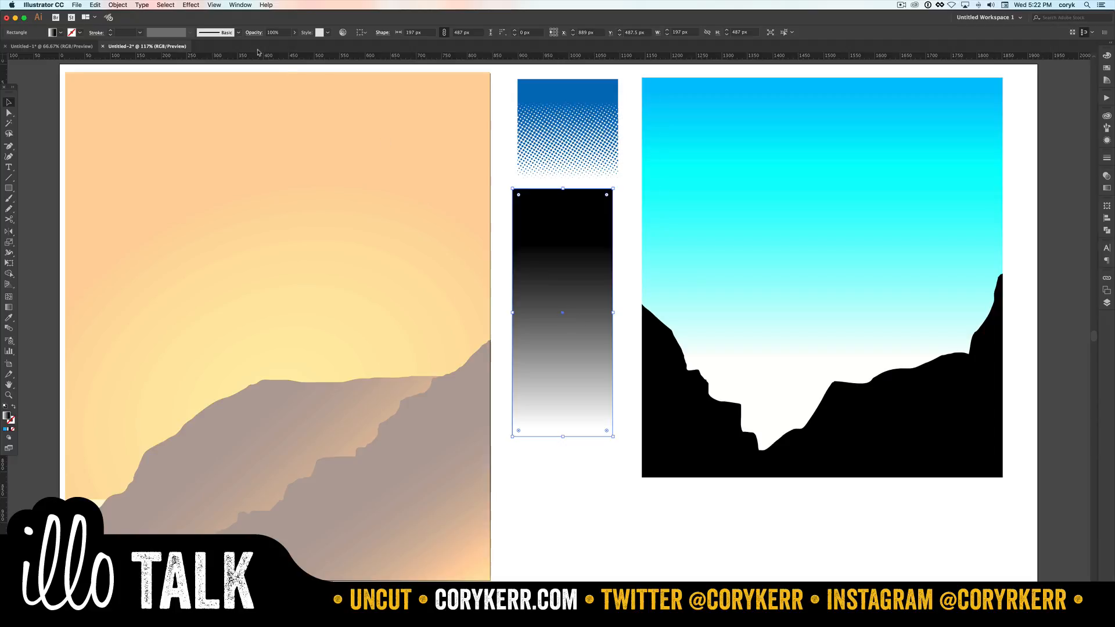
{"action": "left_click", "coordinate": [191, 4]}
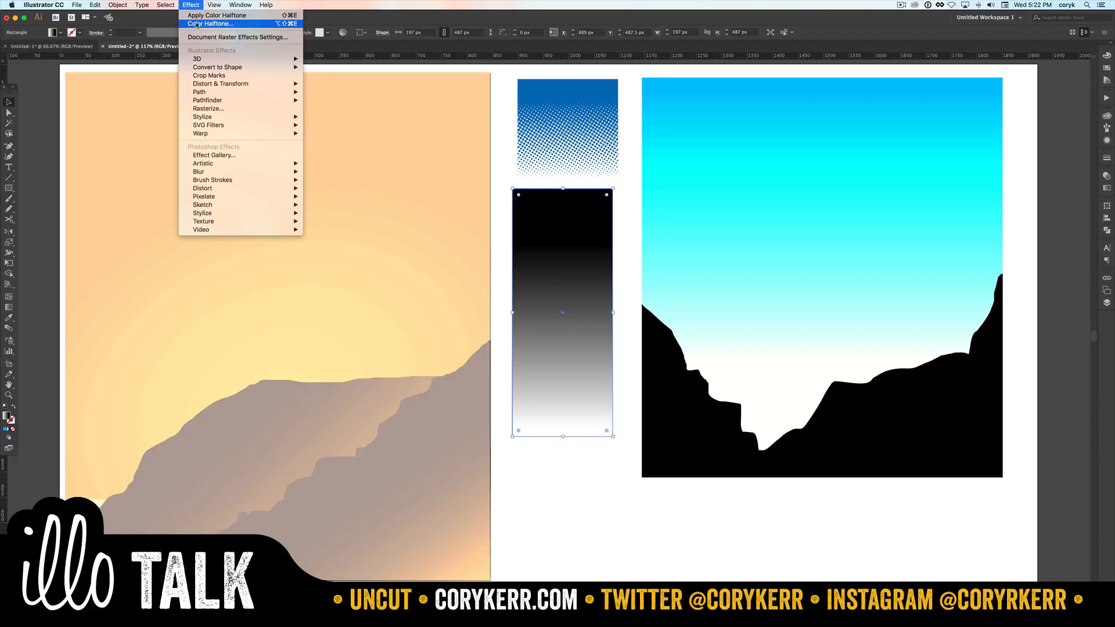
{"action": "mouse_move", "coordinate": [217, 100]}
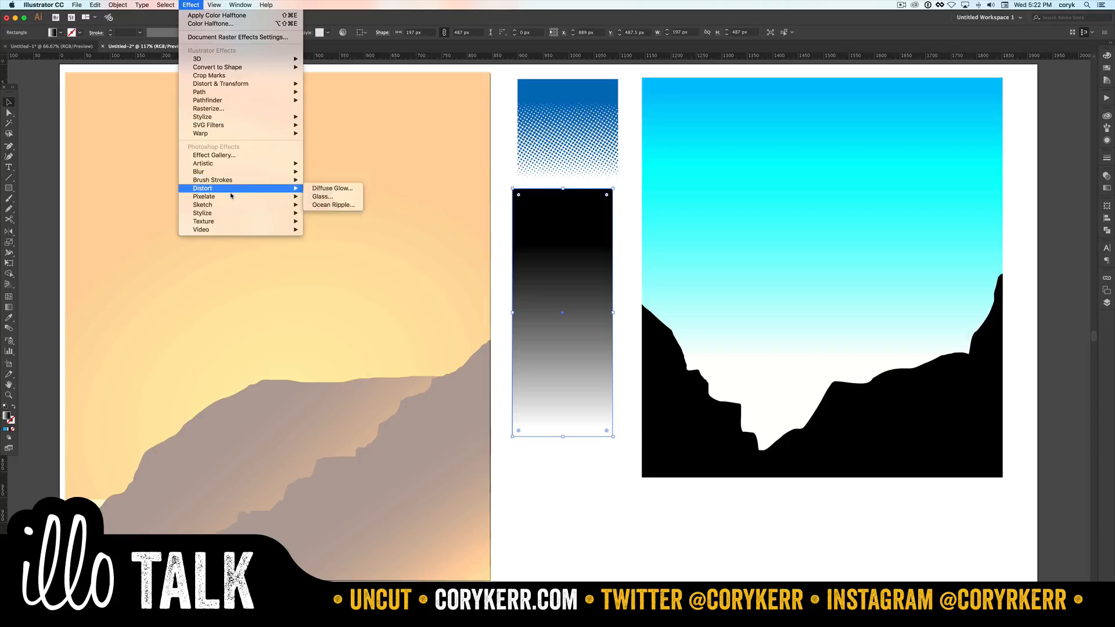
{"action": "mouse_move", "coordinate": [234, 197]}
{"action": "left_click", "coordinate": [331, 196]}
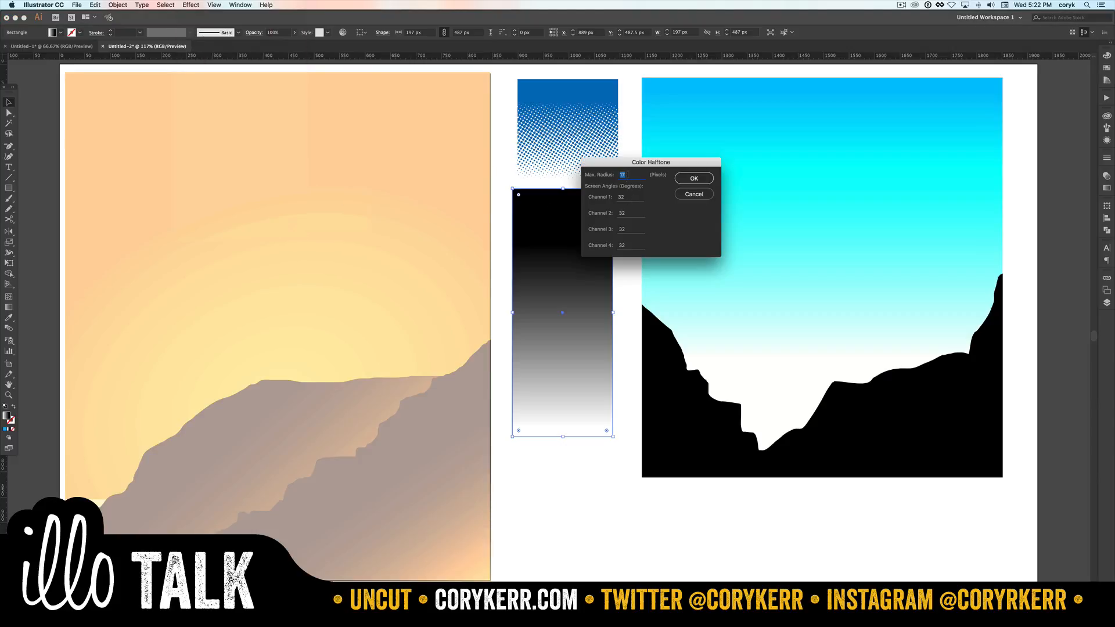
{"action": "left_click", "coordinate": [696, 178]}
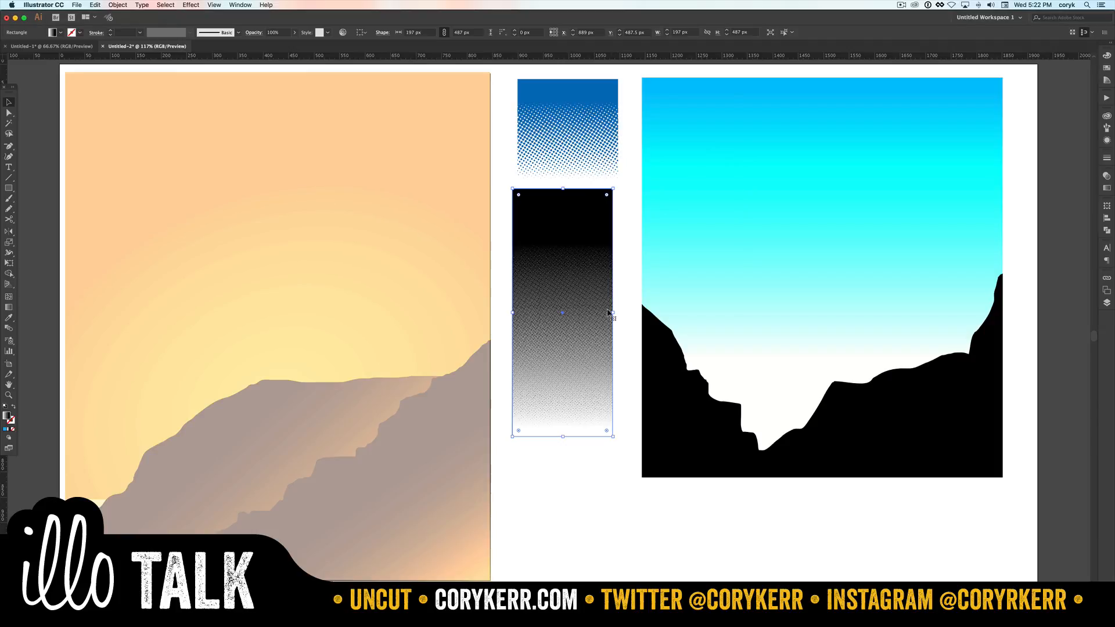
Examine the halftone dots of the tall gradient rectangle up close
{"action": "left_click", "coordinate": [585, 155]}
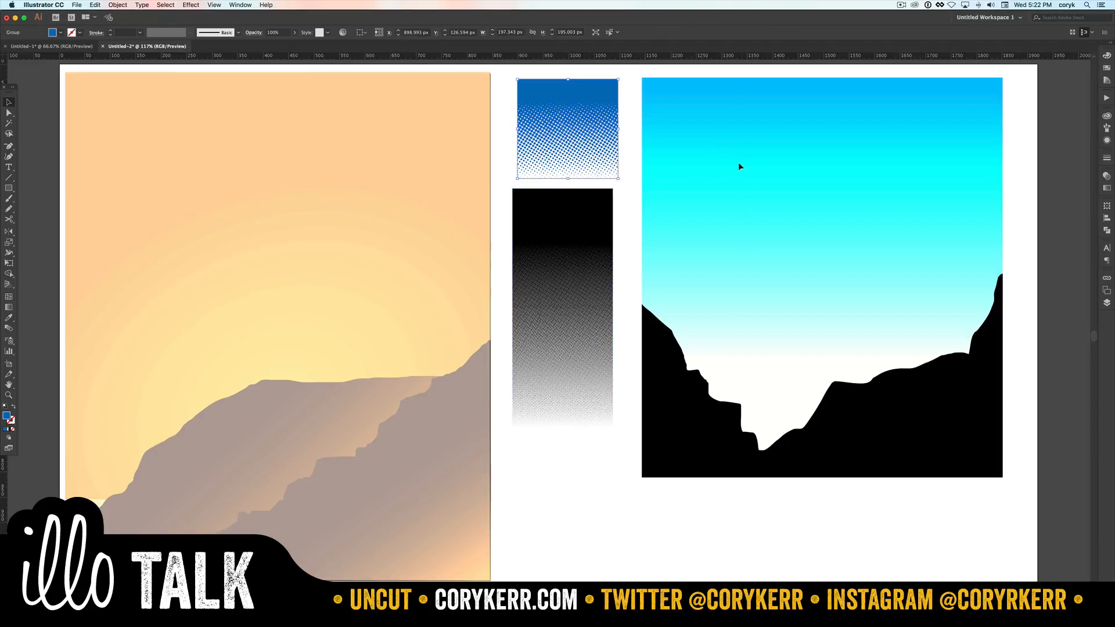
{"action": "left_click", "coordinate": [620, 248]}
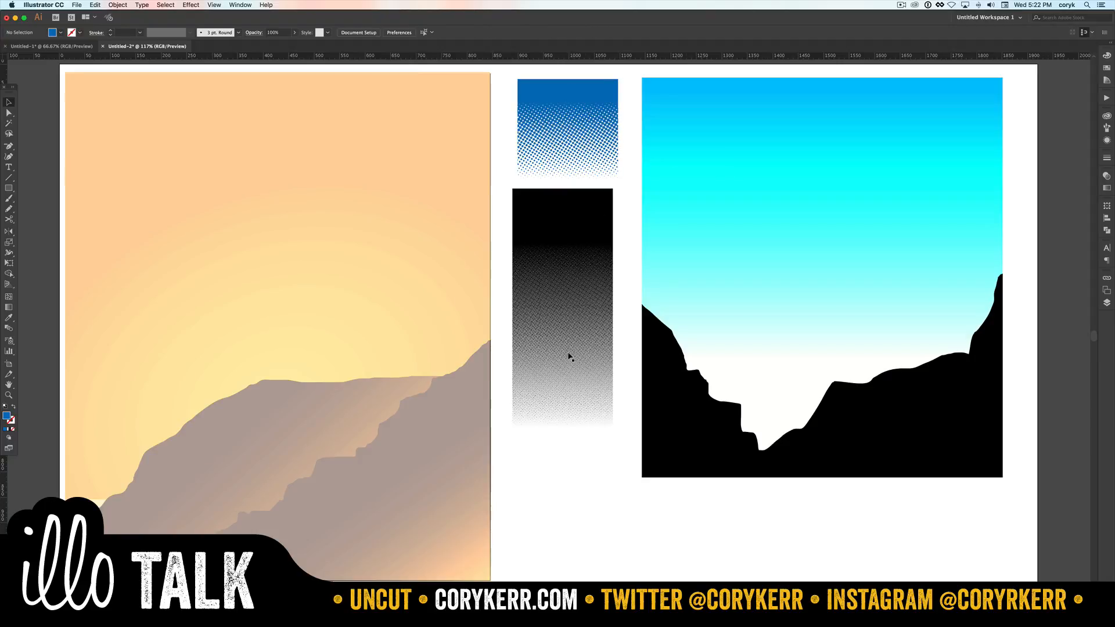
{"action": "key", "text": "z"}
{"action": "left_click_drag", "start_coordinate": [593, 315], "coordinate": [597, 312]}
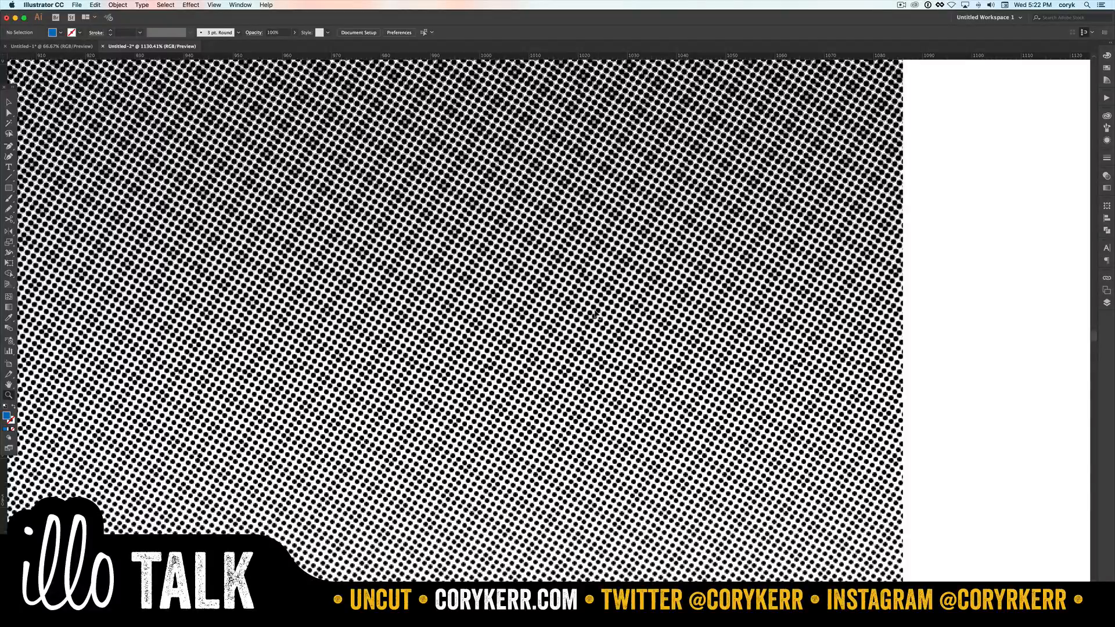
Reopen the tall gradient rectangle's applied Color Halftone settings and apply them with all four channel angles at 32°
{"action": "key", "text": "super+0"}
{"action": "key", "text": "v"}
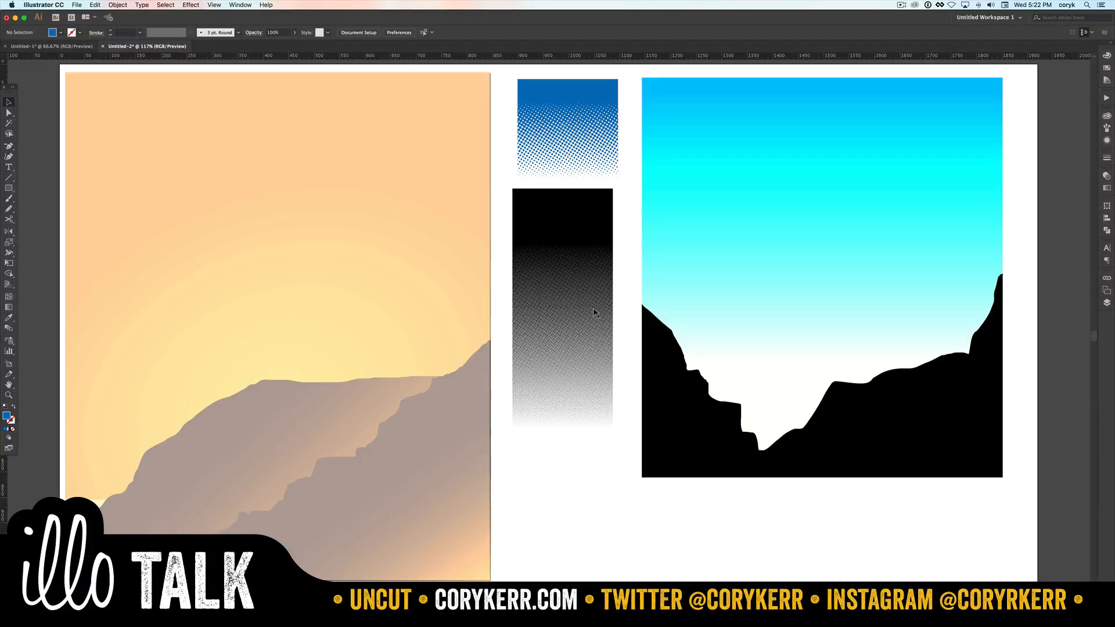
{"action": "left_click", "coordinate": [594, 311]}
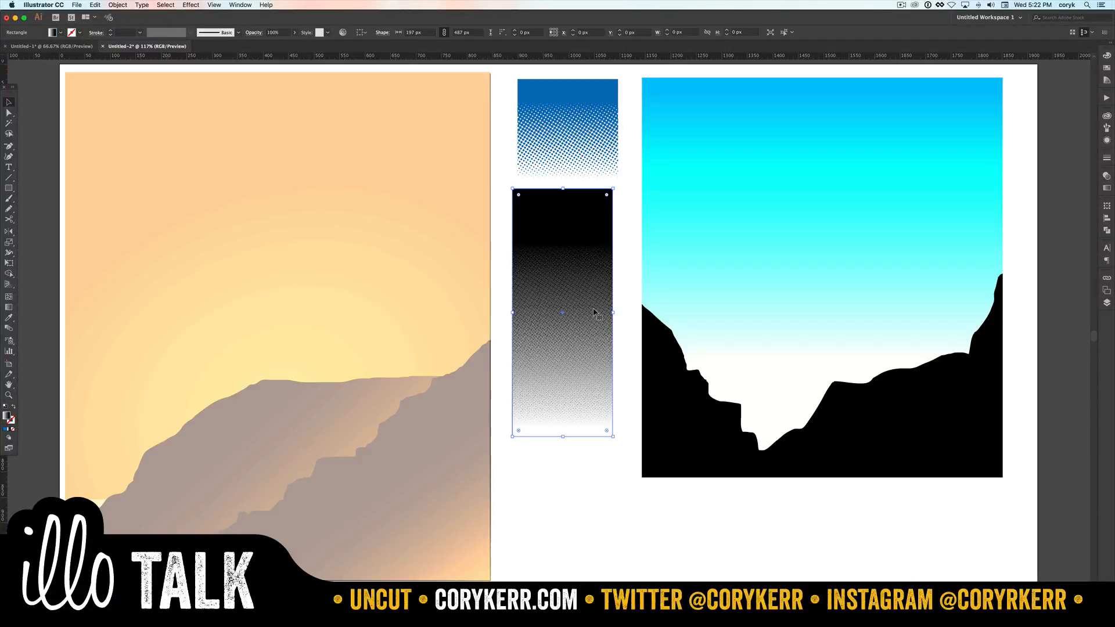
{"action": "left_click", "coordinate": [1107, 141]}
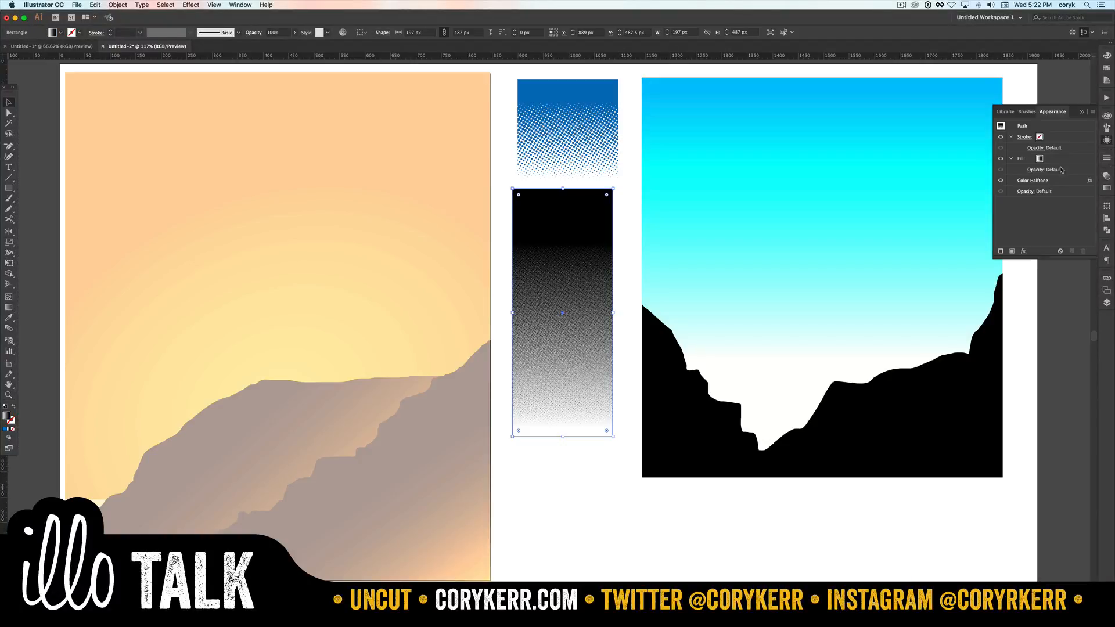
{"action": "left_click", "coordinate": [1030, 180]}
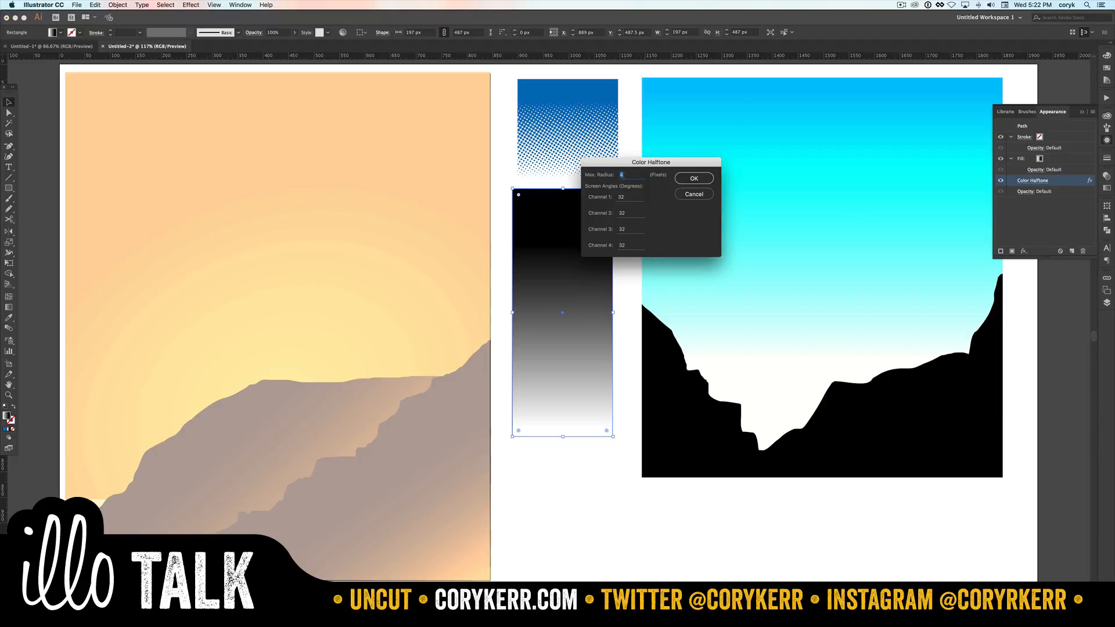
{"action": "left_click", "coordinate": [695, 178]}
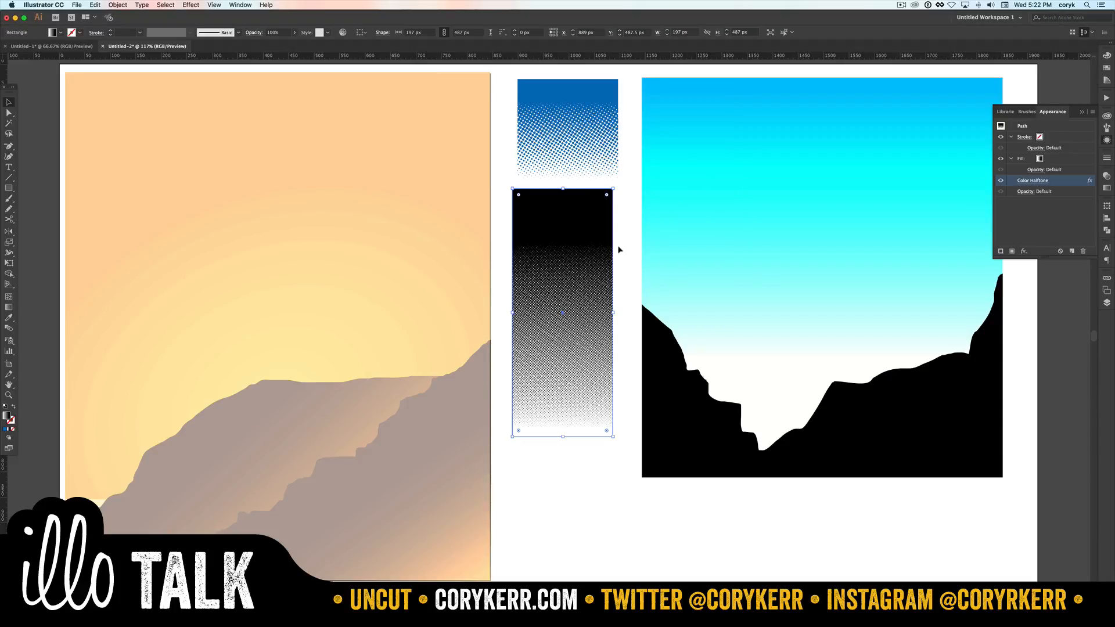
Expand the appearance of the tall halftone rectangle and make an Image Trace of the resulting image
{"action": "left_click", "coordinate": [119, 5]}
{"action": "left_click", "coordinate": [130, 100]}
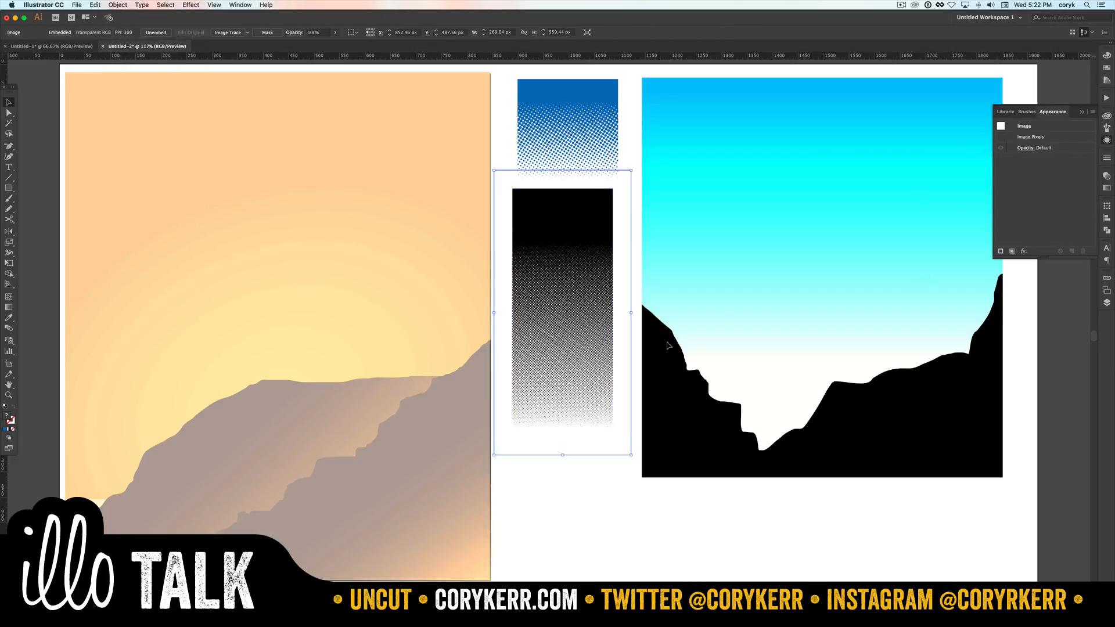
{"action": "left_click", "coordinate": [118, 5]}
{"action": "mouse_move", "coordinate": [174, 239]}
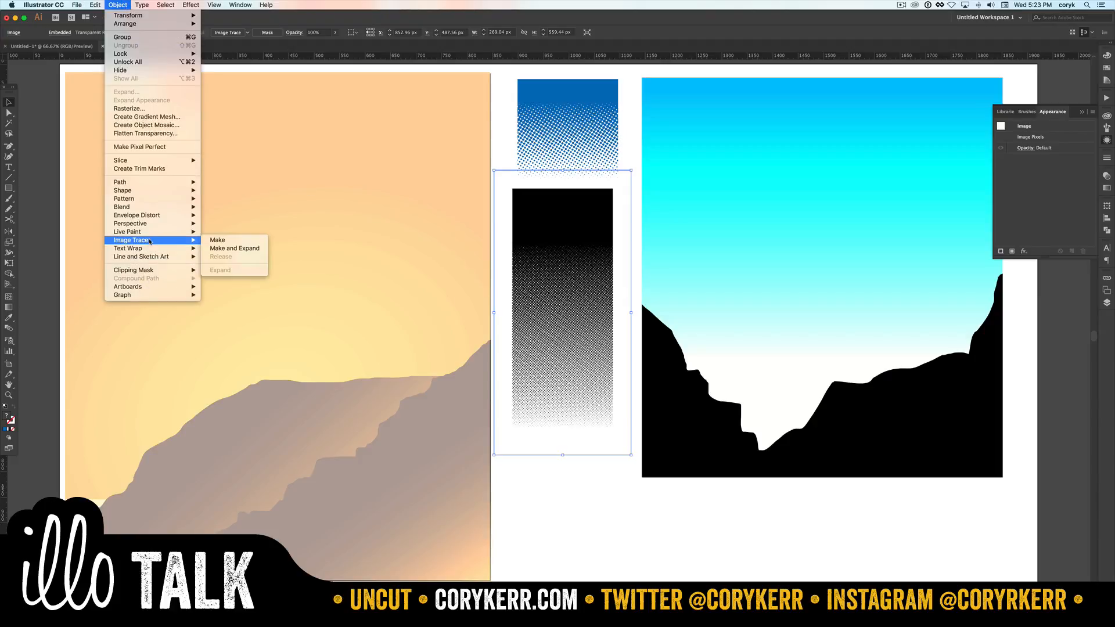
{"action": "left_click", "coordinate": [224, 245]}
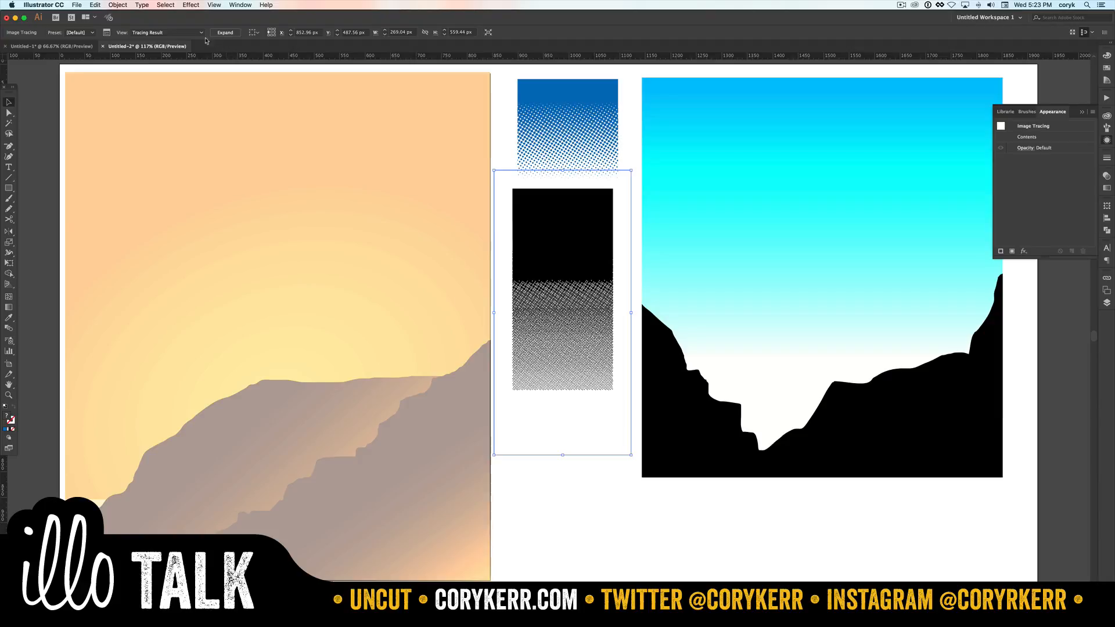
Set the black-and-white trace to Paths 100%, Corners 100%, Noise 1 px and Ignore White, and expand it into vector shapes
{"action": "left_click", "coordinate": [107, 32]}
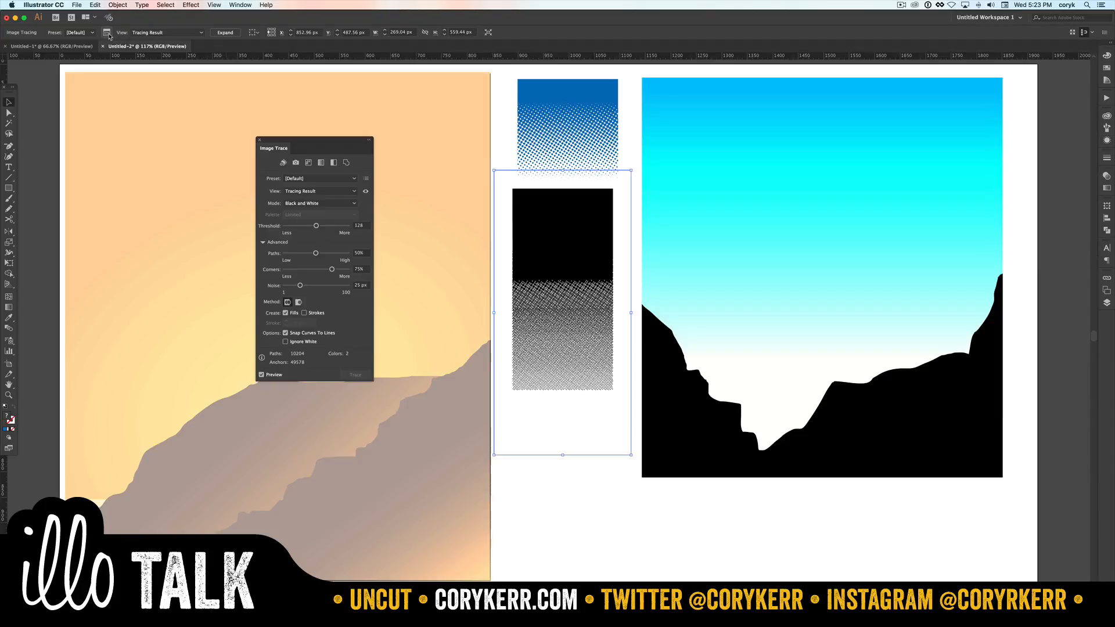
{"action": "left_click", "coordinate": [261, 375]}
{"action": "mouse_move", "coordinate": [315, 253]}
{"action": "left_mouse_down"}
{"action": "mouse_move", "coordinate": [357, 257]}
{"action": "mouse_move", "coordinate": [261, 289]}
{"action": "left_mouse_up"}
{"action": "left_click", "coordinate": [285, 342]}
{"action": "left_click", "coordinate": [261, 375]}
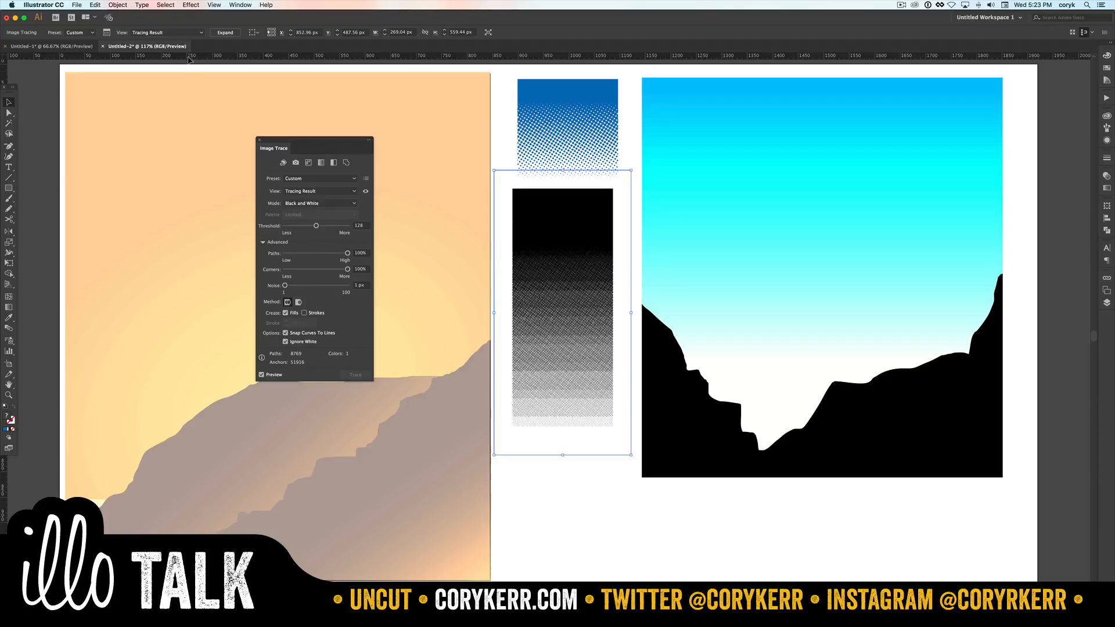
{"action": "left_click", "coordinate": [225, 33]}
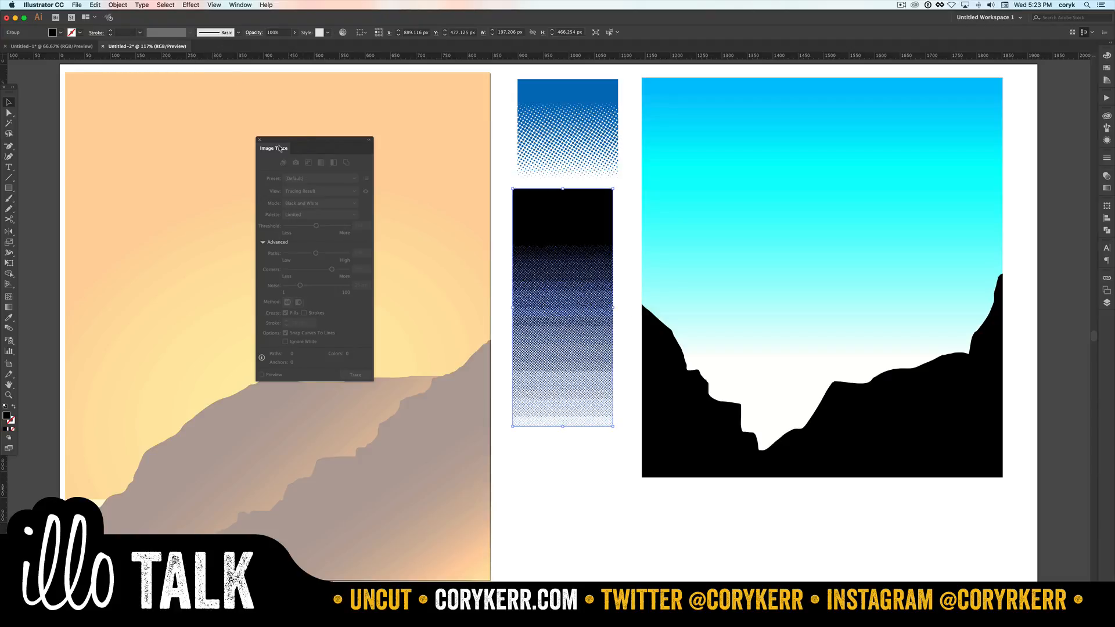
{"action": "left_click", "coordinate": [259, 140]}
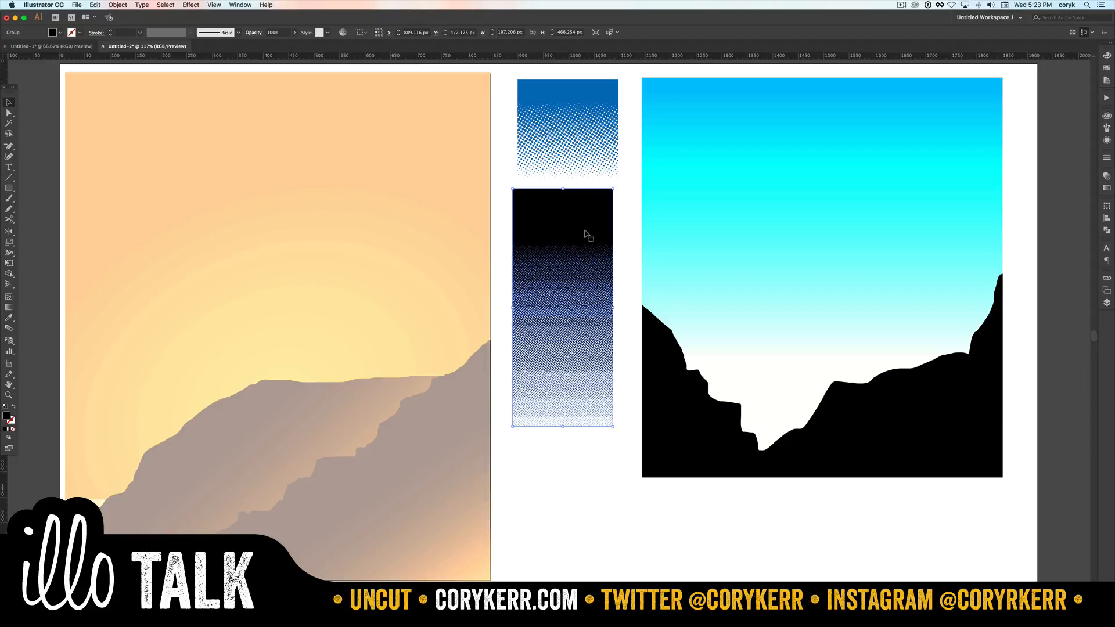
Recolor the traced tall halftone with the blue sampled from the small halftone above it
{"action": "key", "text": "i"}
{"action": "left_click", "coordinate": [589, 93]}
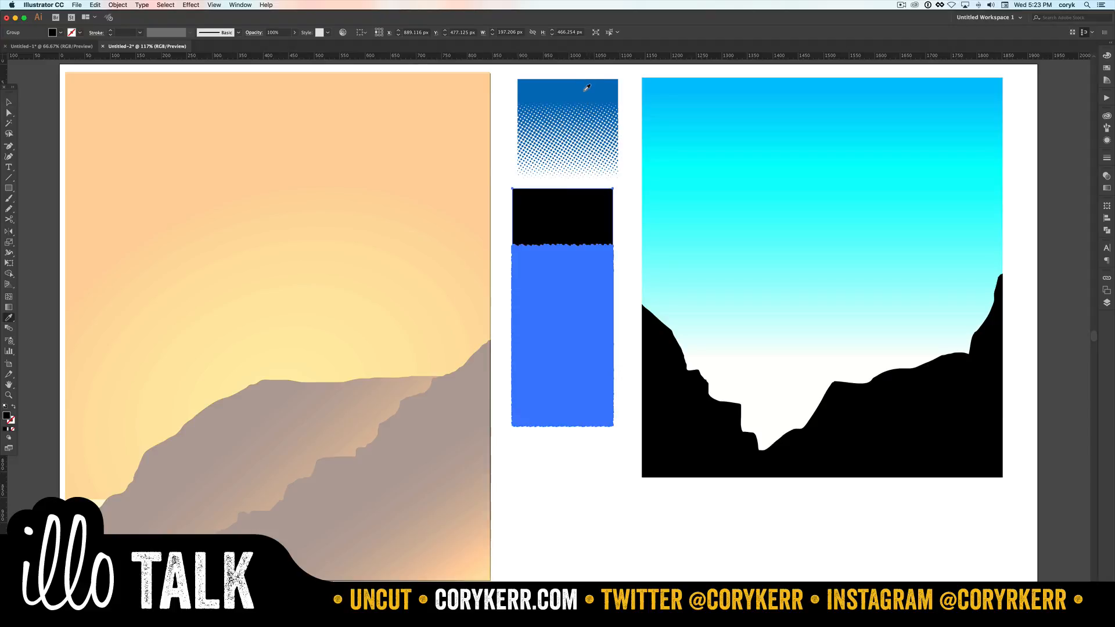
{"action": "left_click", "coordinate": [586, 88]}
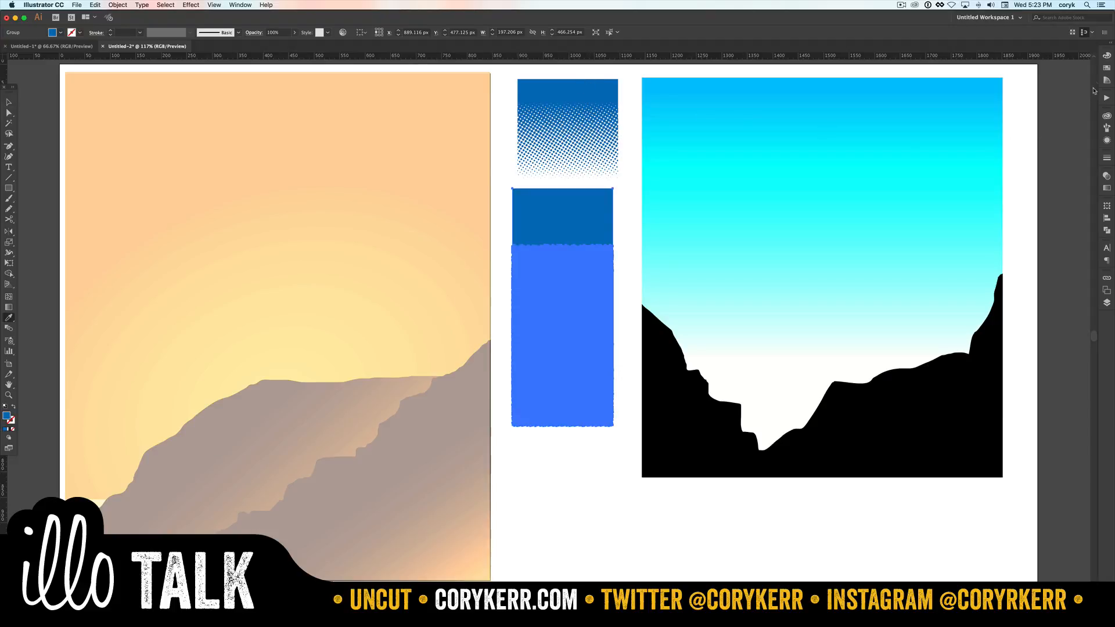
Switch the color sliders to HSB and reduce the tall halftone's saturation to about 67%
{"action": "left_click", "coordinate": [1106, 55]}
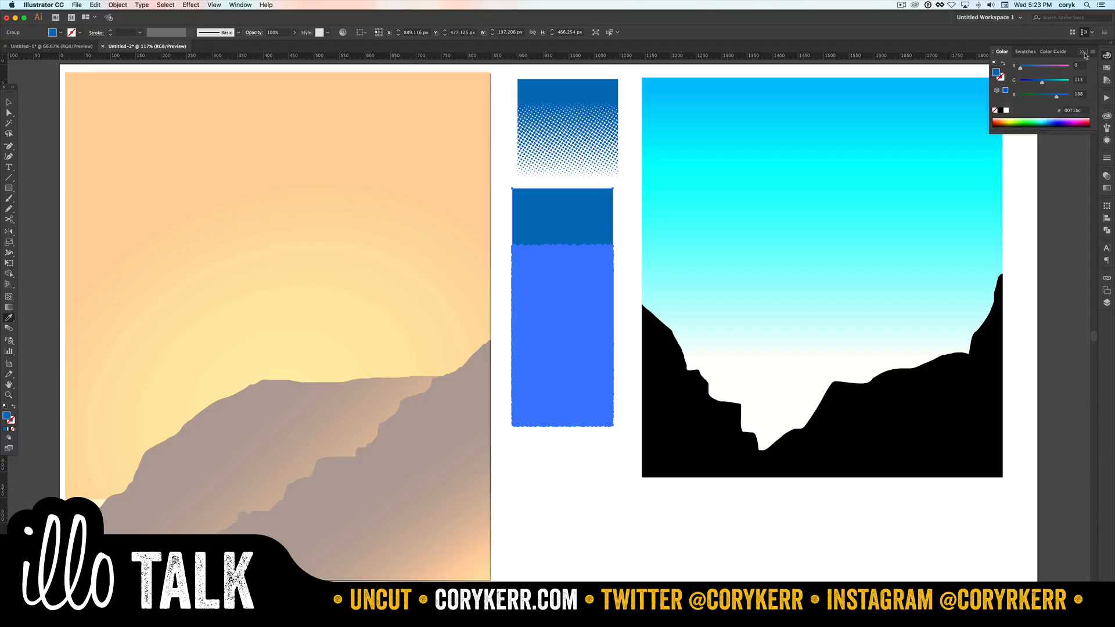
{"action": "left_click", "coordinate": [1083, 55]}
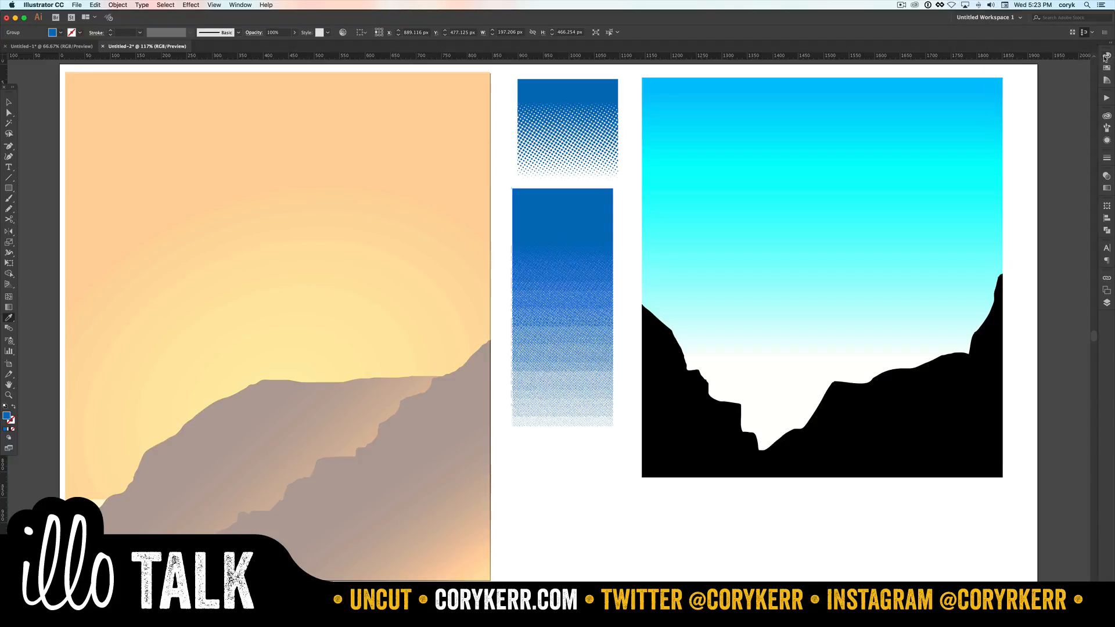
{"action": "left_click", "coordinate": [1106, 55]}
{"action": "left_click", "coordinate": [1091, 53]}
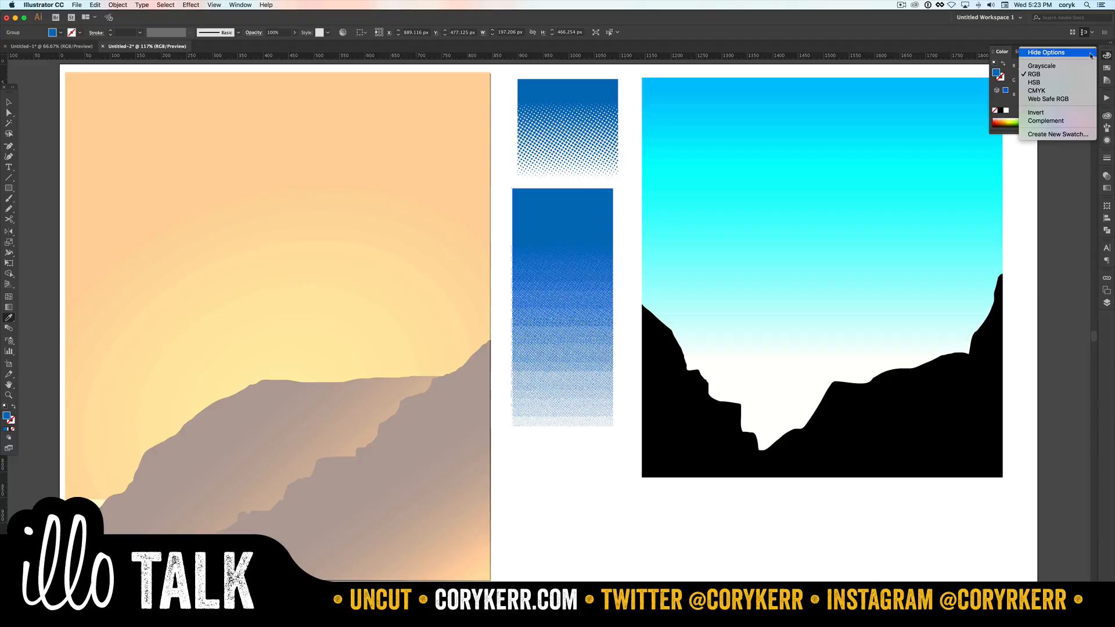
{"action": "left_click", "coordinate": [1067, 82]}
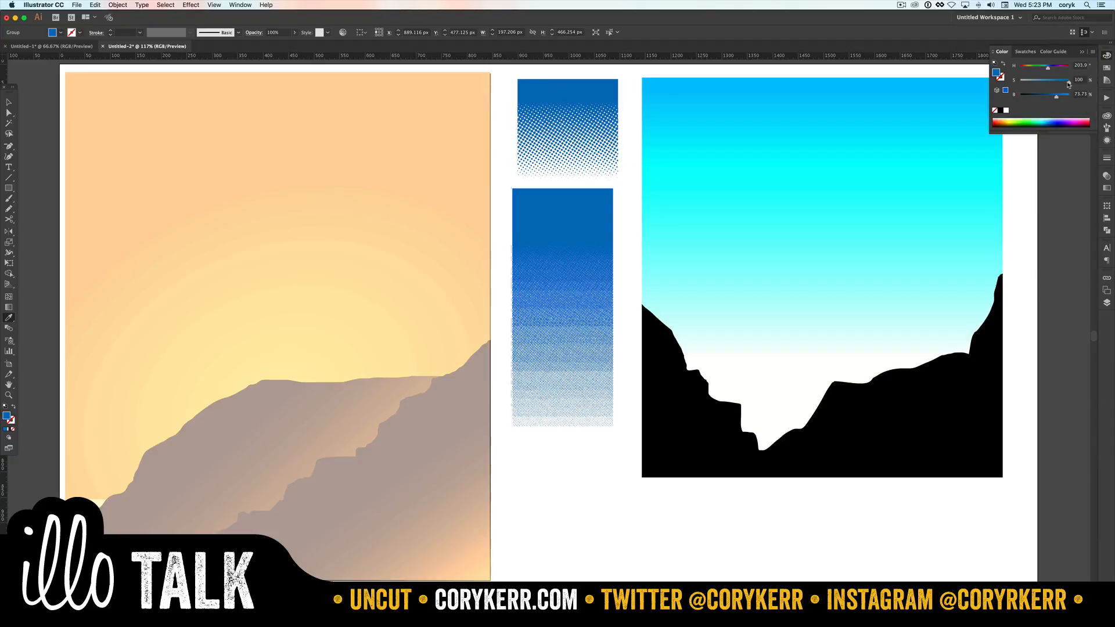
{"action": "left_click_drag", "start_coordinate": [1069, 82], "coordinate": [1052, 85]}
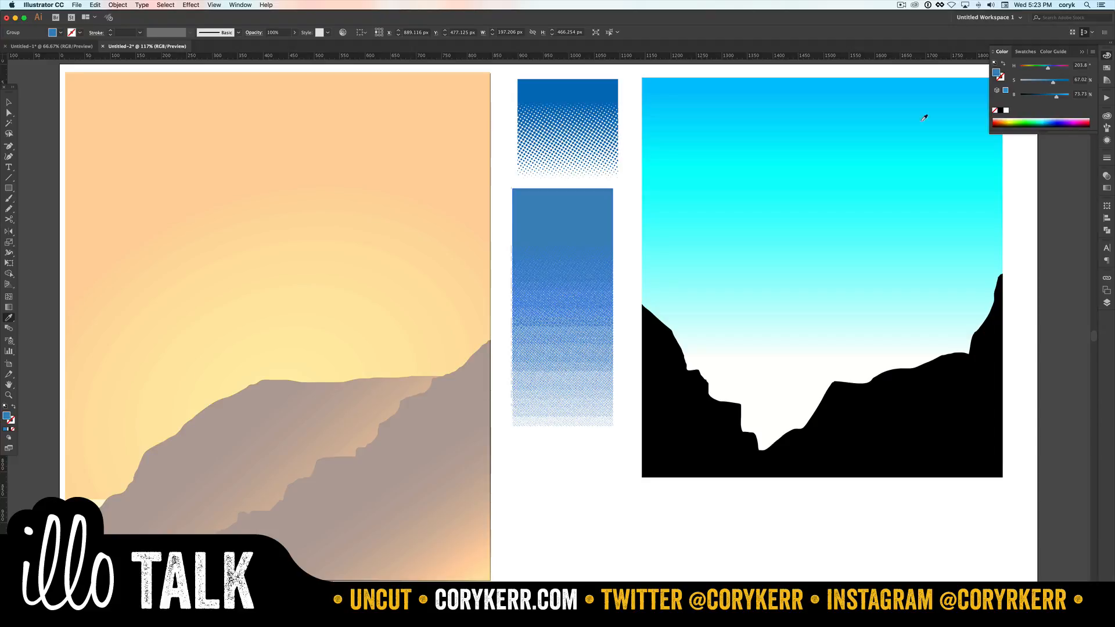
{"action": "key", "text": "c"}
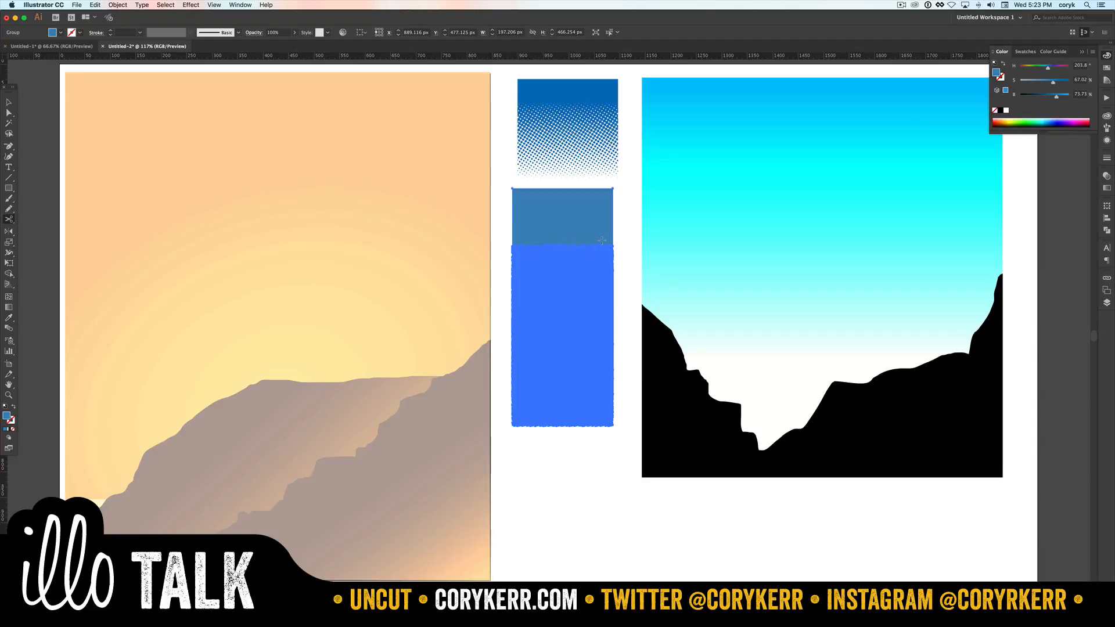
Move the lighter tall halftone up under the dark blue one, aligning their sides and leaving a partial vertical overlap
{"action": "key", "text": "v"}
{"action": "left_click", "coordinate": [622, 221]}
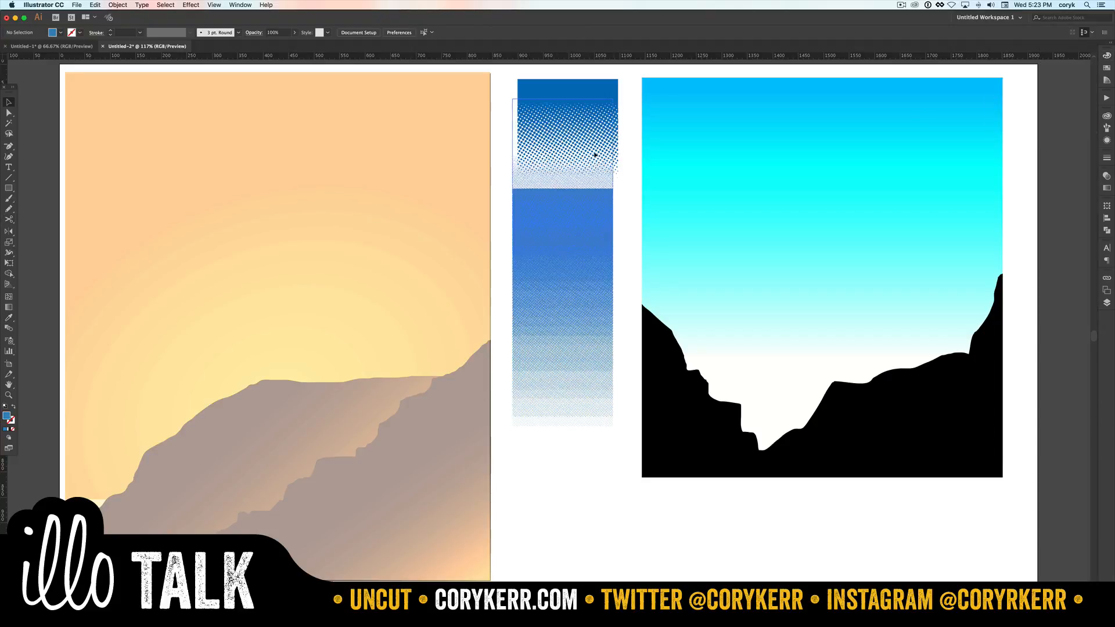
{"action": "left_click_drag", "start_coordinate": [595, 154], "coordinate": [600, 152]}
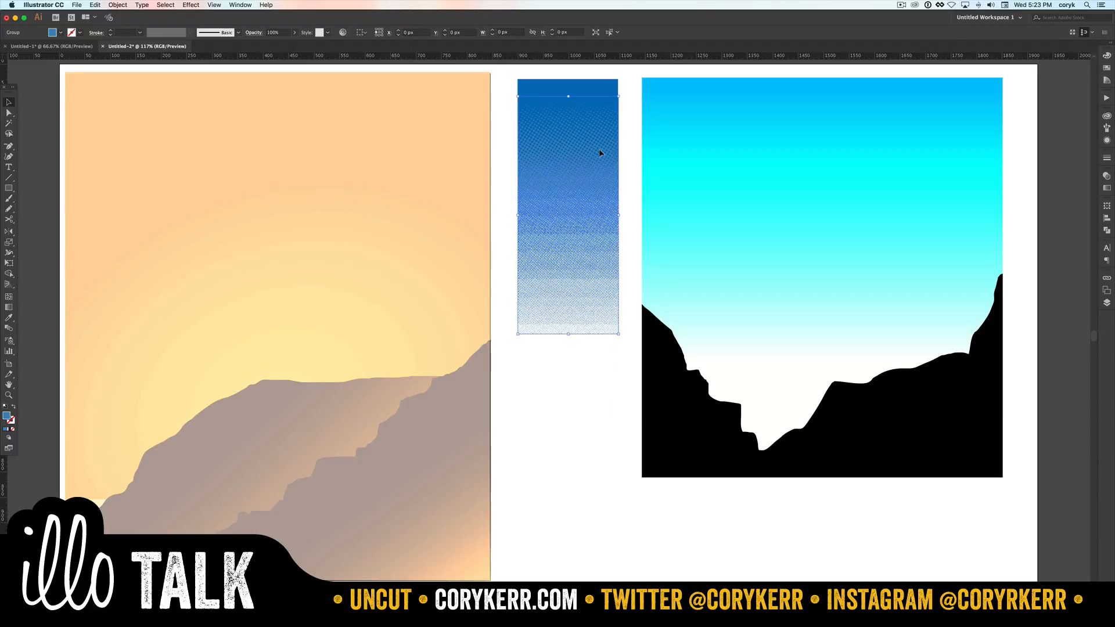
{"action": "left_click", "coordinate": [620, 189]}
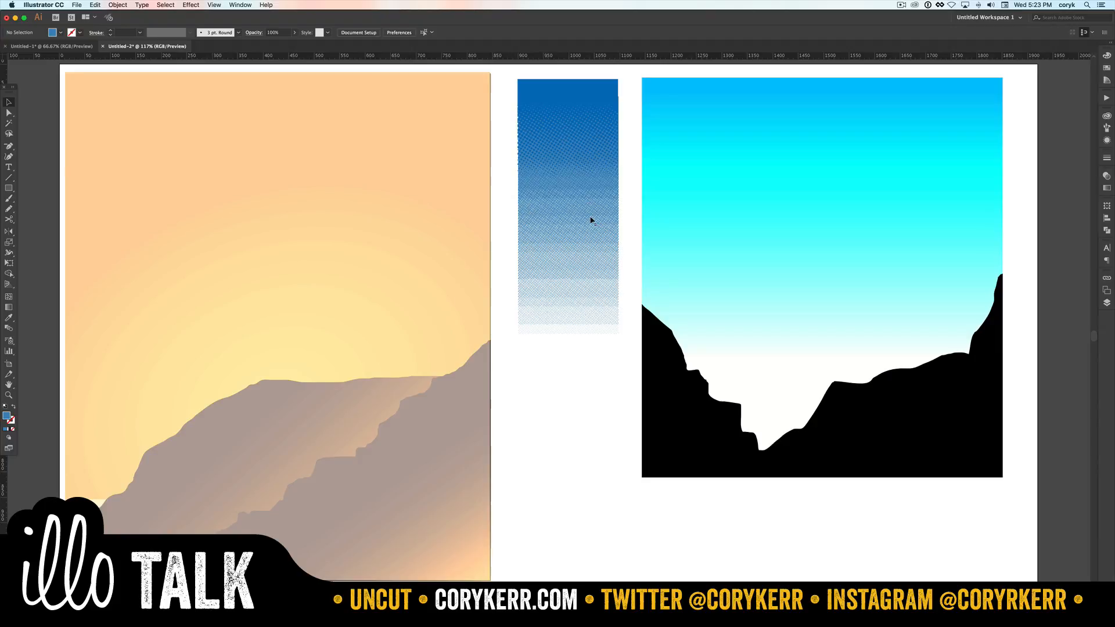
{"action": "left_click_drag", "start_coordinate": [591, 220], "coordinate": [589, 263]}
{"action": "left_click", "coordinate": [620, 176]}
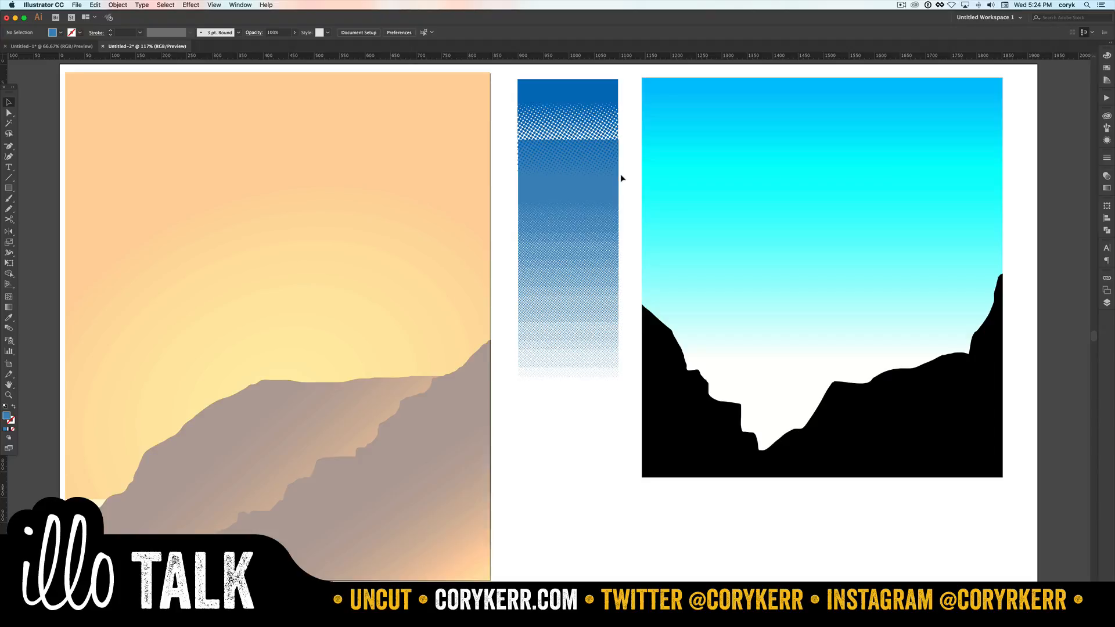
Draw a lighter blue rectangle about 195 by 139 px across the overlap and place it behind the dark blue halftone
{"action": "key", "text": "m"}
{"action": "left_click_drag", "start_coordinate": [518, 96], "coordinate": [619, 167]}
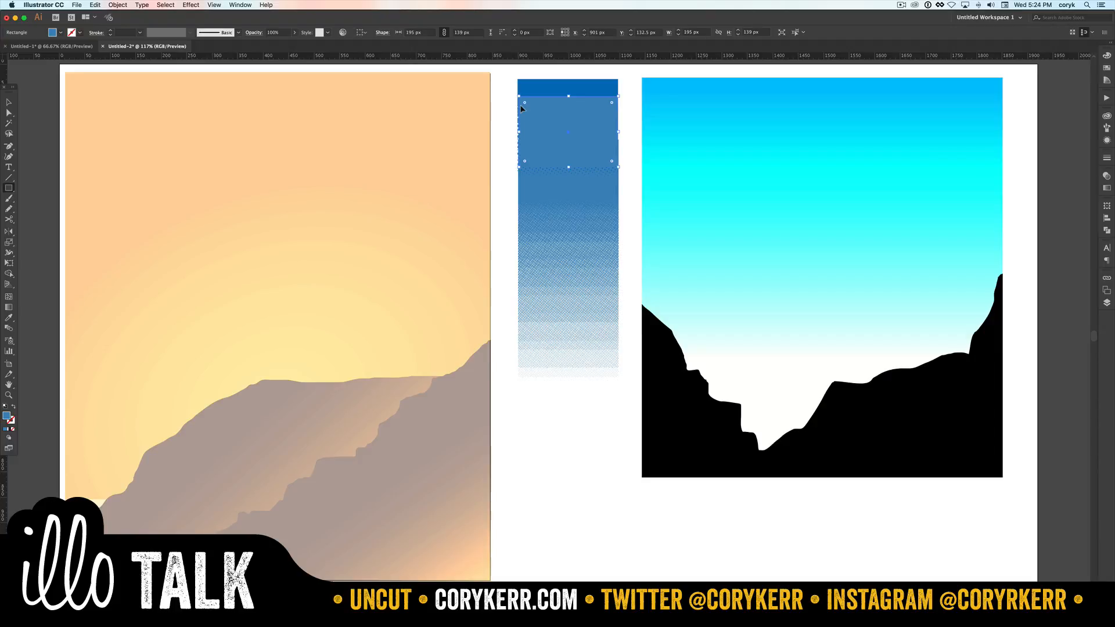
{"action": "key", "text": "v"}
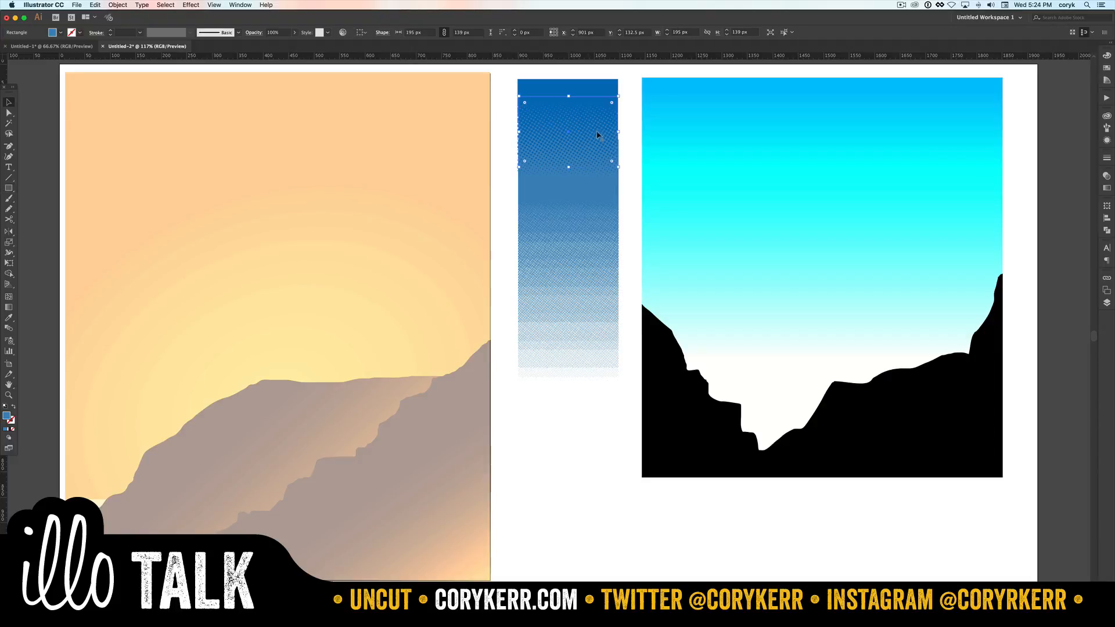
{"action": "left_click", "coordinate": [627, 131]}
Examine the transition between the dark blue halftone, the lighter blue band and the fading dots up close
{"action": "key", "text": "z"}
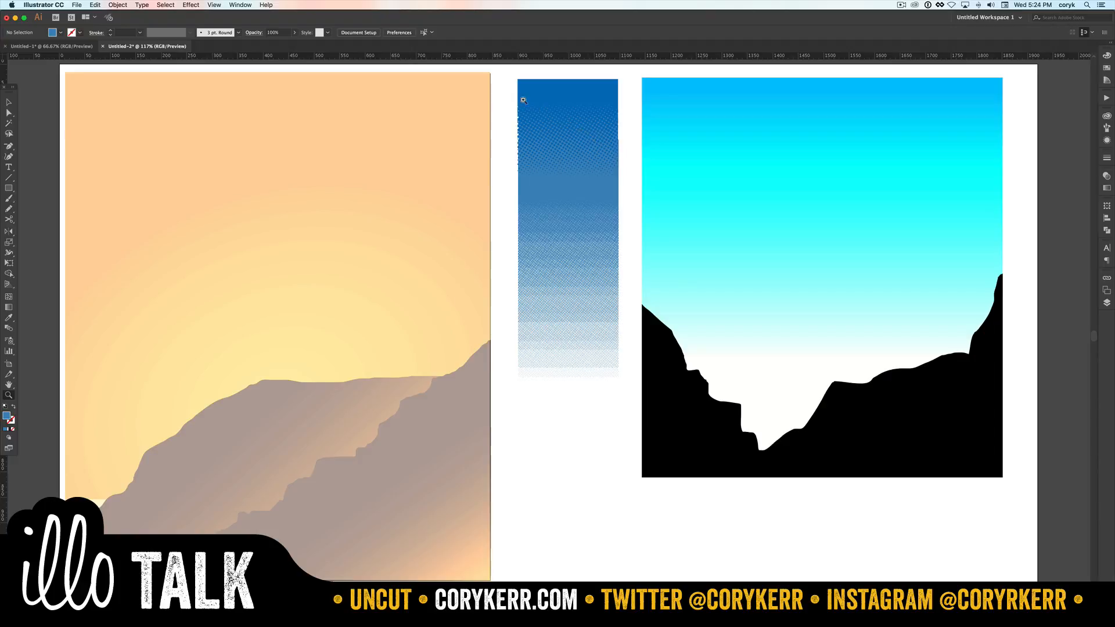
{"action": "left_click_drag", "start_coordinate": [524, 101], "coordinate": [621, 278]}
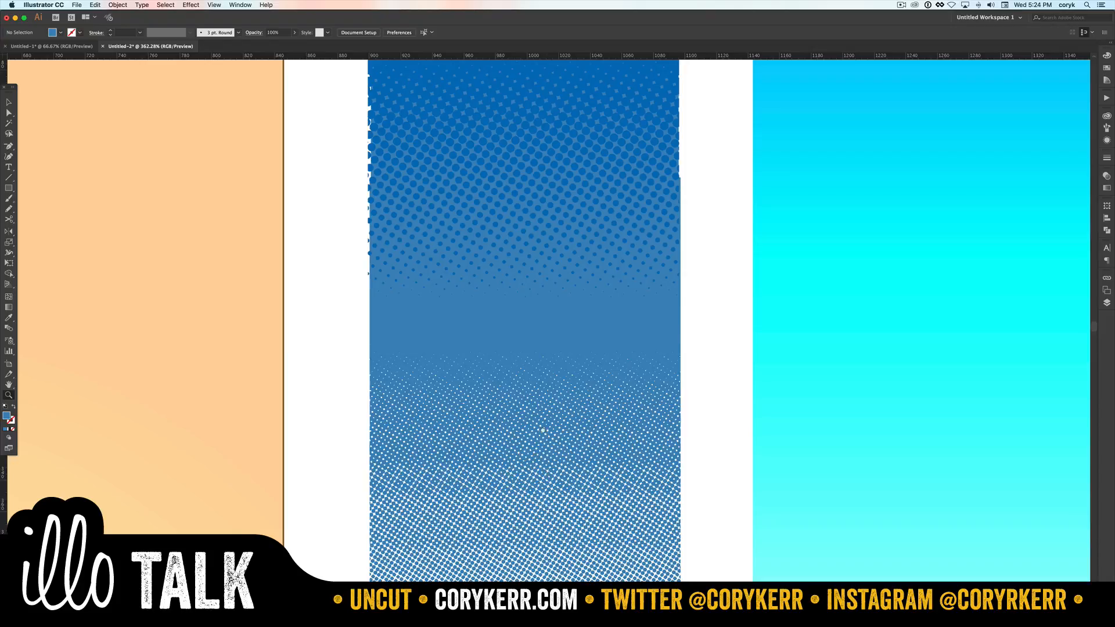
{"action": "left_click_drag", "start_coordinate": [543, 430], "coordinate": [569, 494]}
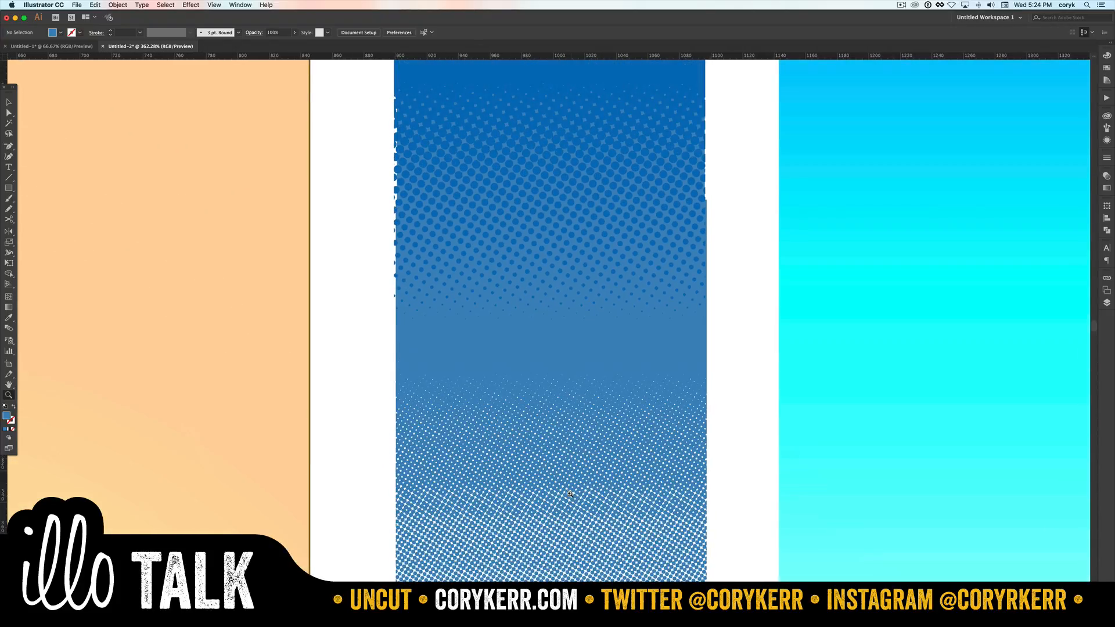
{"action": "left_click", "coordinate": [571, 495], "text": "alt"}
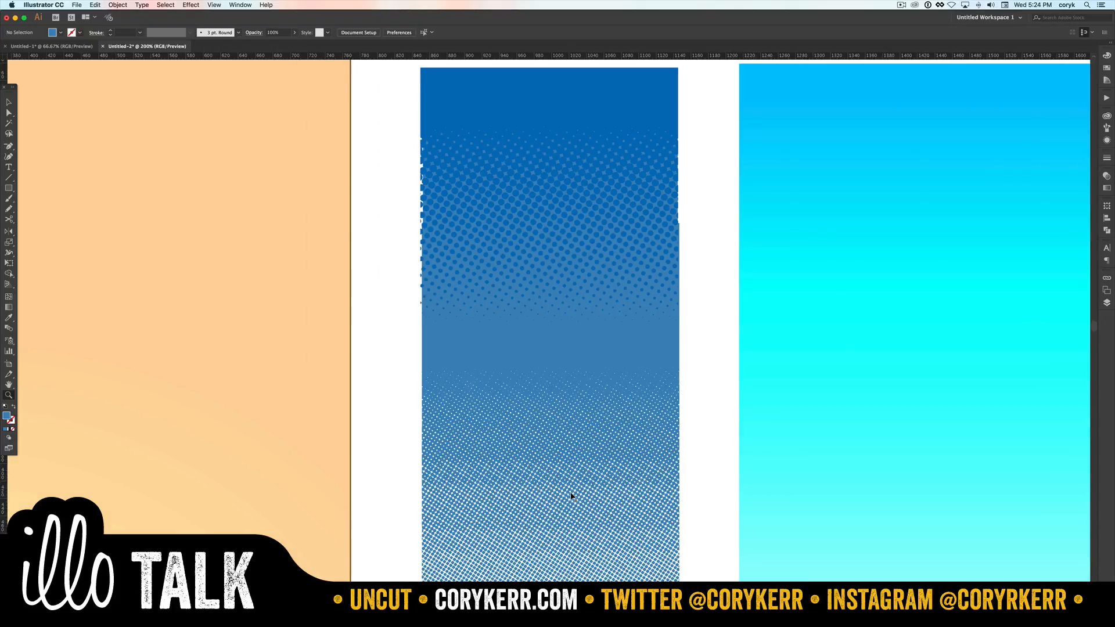
{"action": "left_click", "coordinate": [566, 492], "text": "alt"}
{"action": "left_click_drag", "start_coordinate": [643, 485], "coordinate": [634, 389]}
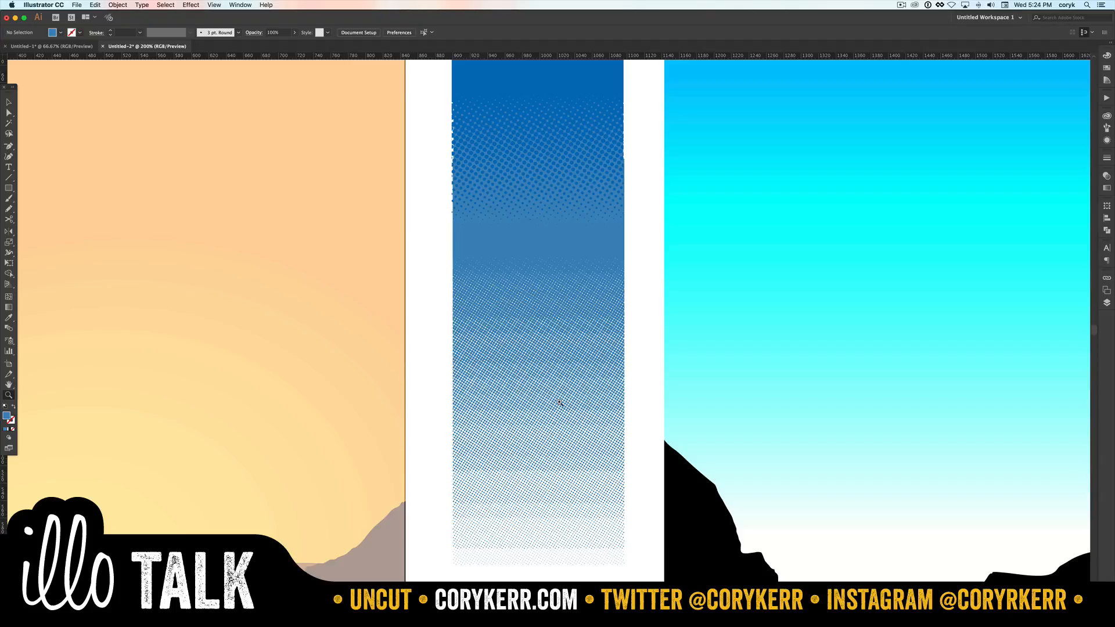
{"action": "key", "text": "super+minus"}
{"action": "key", "text": "super+minus"}
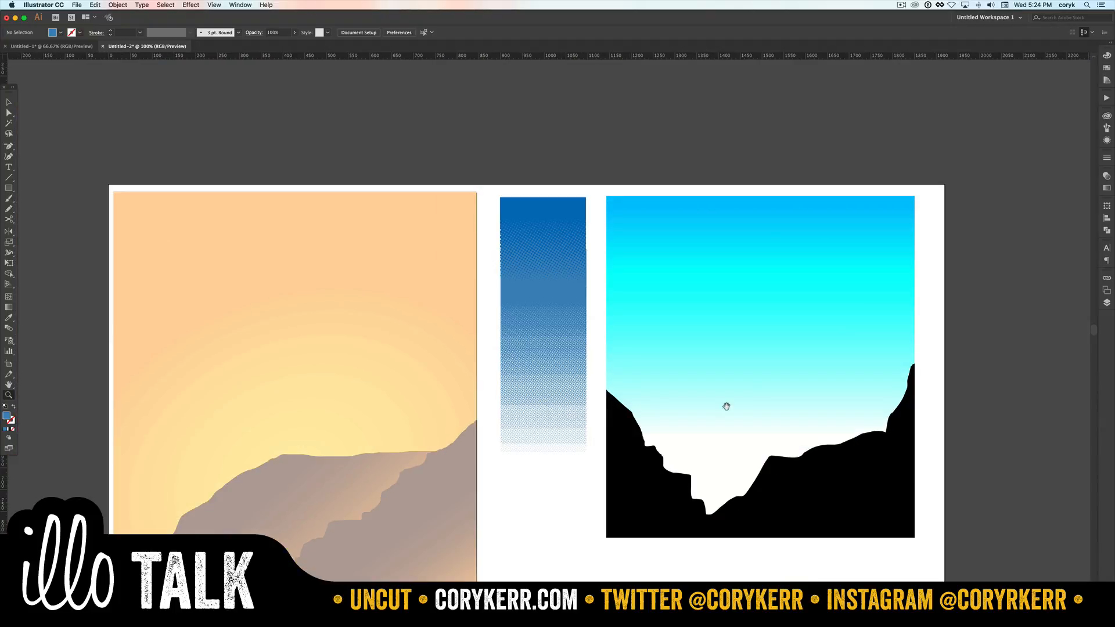
Draw a rectangle about 1072 by 751 px beside the artboard and give it a linear white-to-black gradient fill
{"action": "scroll", "coordinate": [411, 368], "scroll_direction": "right", "scroll_amount": 10}
{"action": "scroll", "coordinate": [411, 368], "scroll_direction": "down", "scroll_amount": 2}
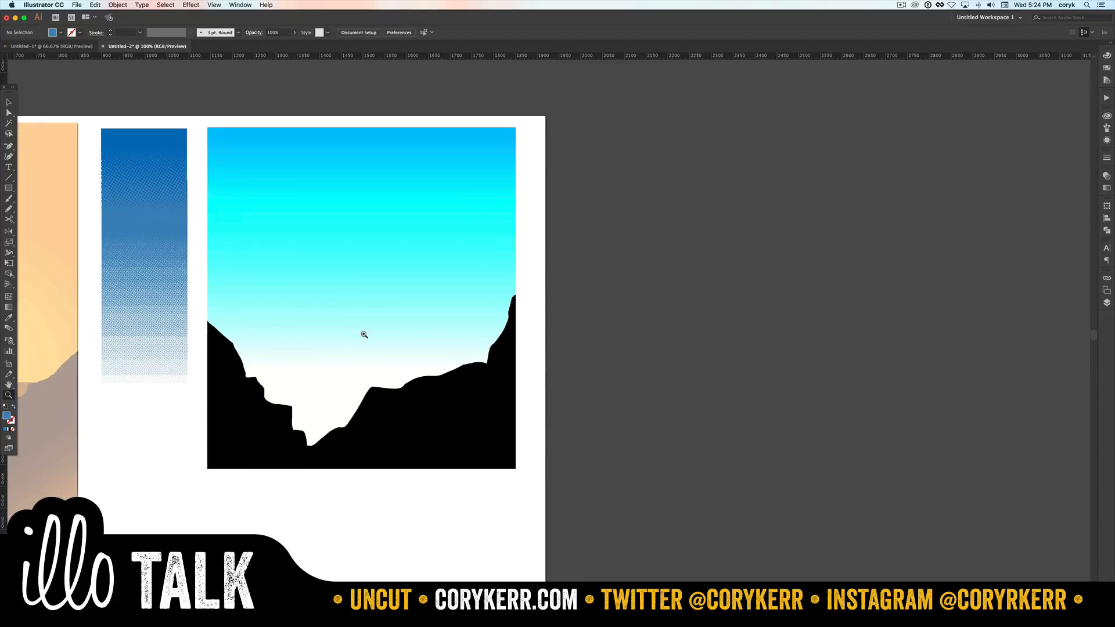
{"action": "key", "text": "m"}
{"action": "left_click_drag", "start_coordinate": [569, 147], "coordinate": [1036, 474]}
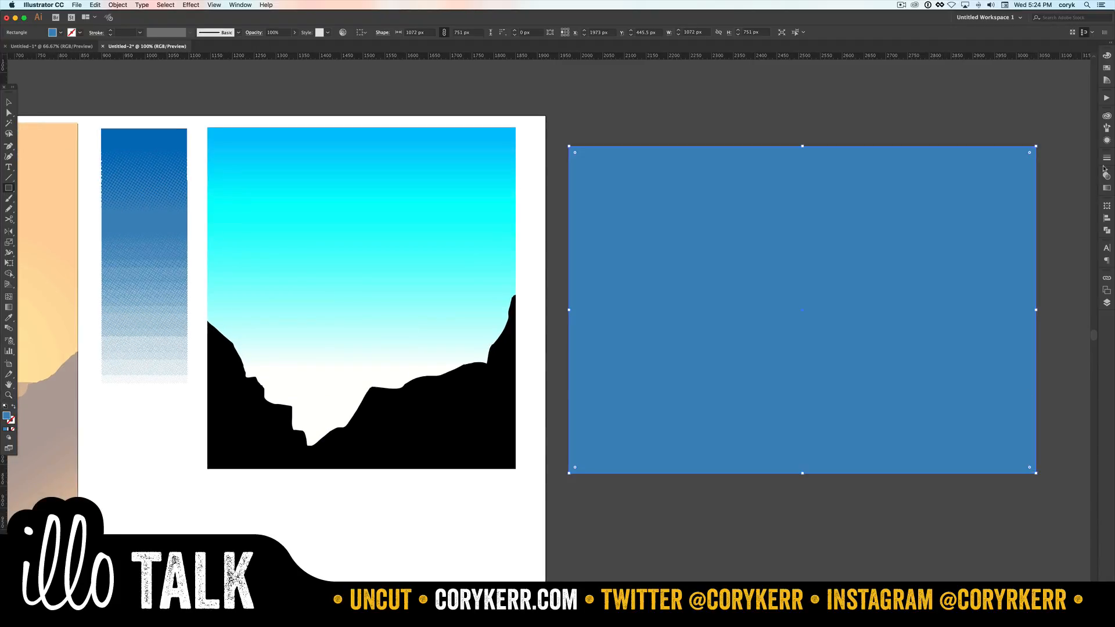
{"action": "left_click", "coordinate": [1106, 189]}
{"action": "left_click", "coordinate": [1044, 236]}
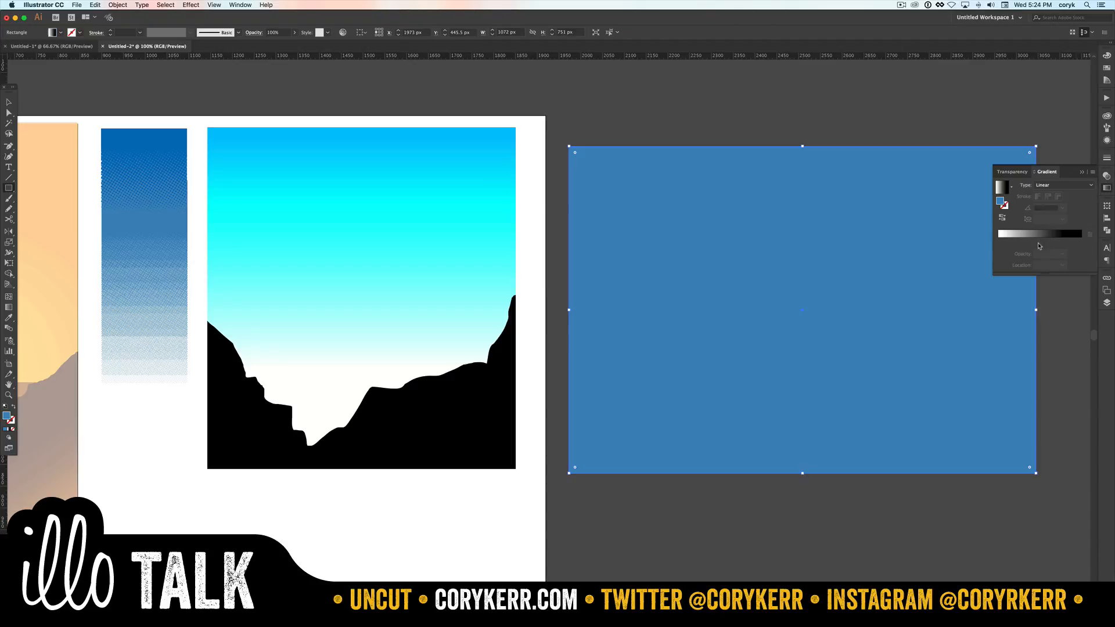
Set the rectangle's gradient angle to 90° and pull its white and black stops slightly inward
{"action": "left_click", "coordinate": [1028, 209]}
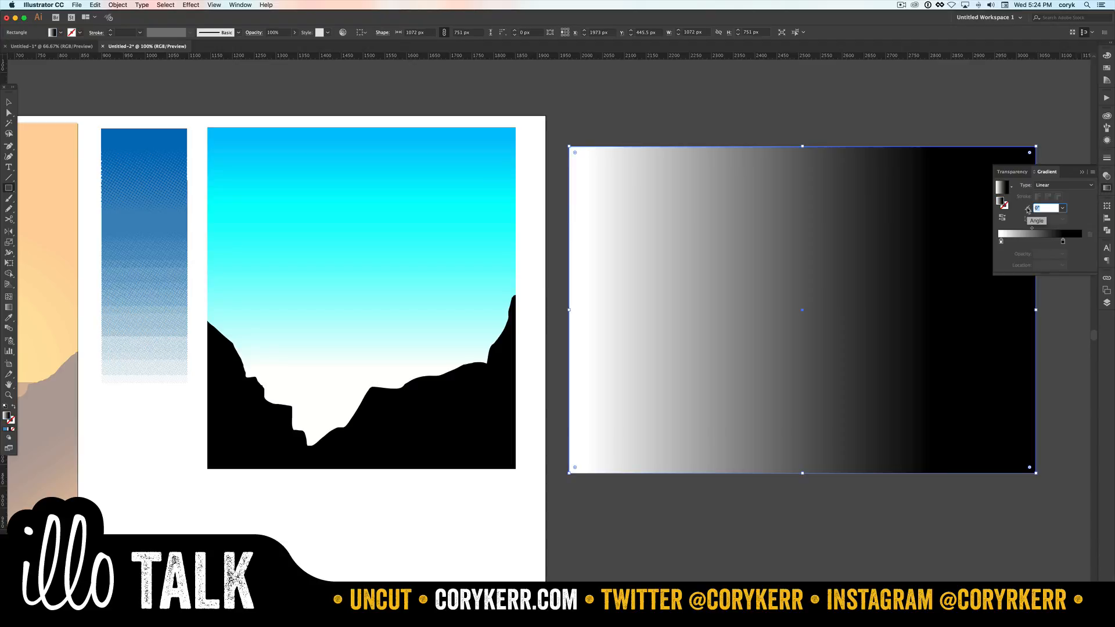
{"action": "type", "text": "90"}
{"action": "key", "text": "Return"}
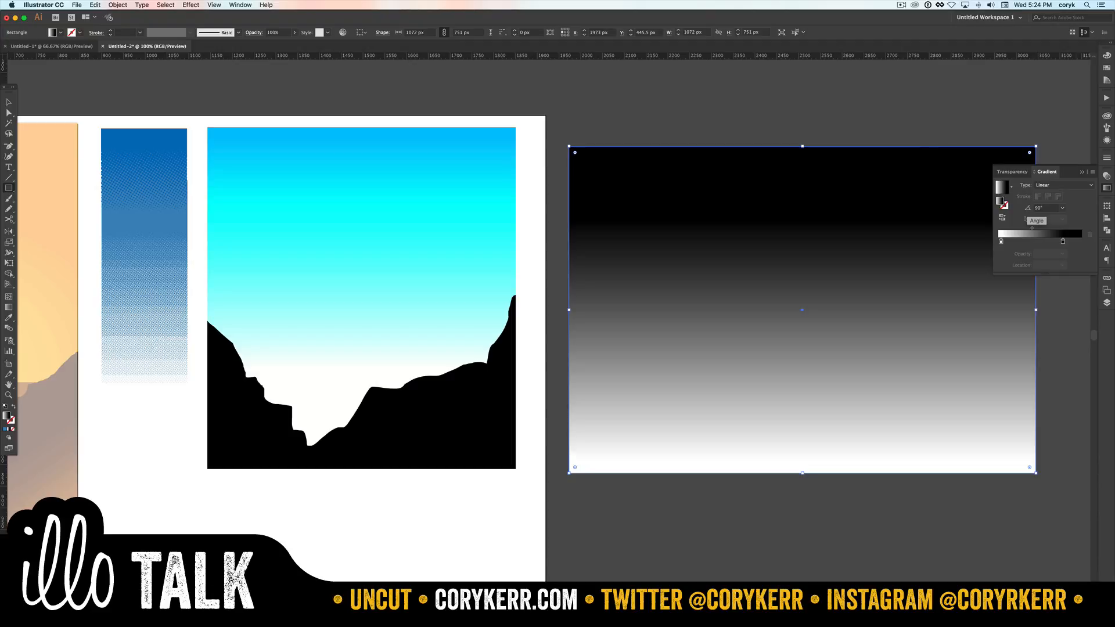
{"action": "left_click_drag", "start_coordinate": [1063, 241], "coordinate": [1034, 231]}
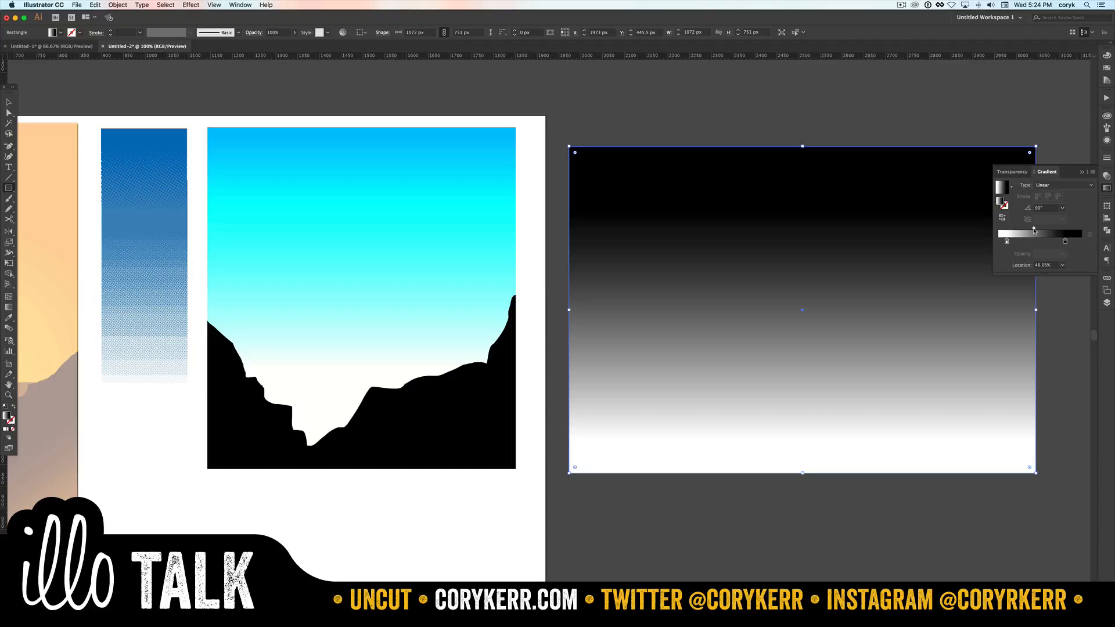
{"action": "left_click", "coordinate": [575, 134]}
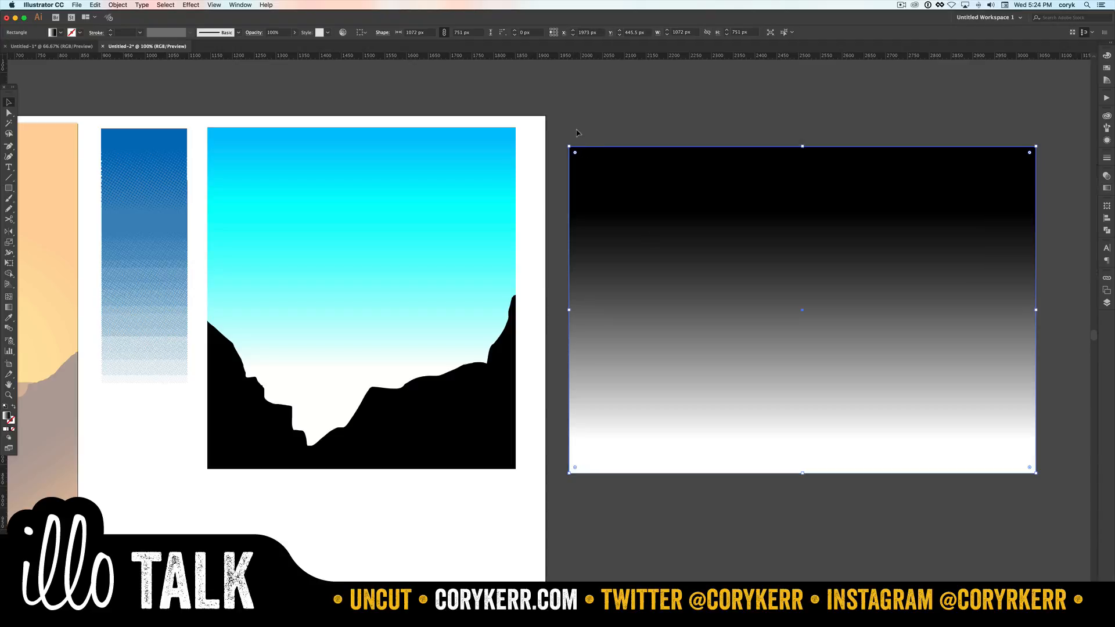
Apply the Color Halftone effect to the gradient rectangle and set its maximum radius to 12 pixels
{"action": "left_click", "coordinate": [665, 226]}
{"action": "left_click", "coordinate": [197, 7]}
{"action": "left_click", "coordinate": [198, 16]}
{"action": "left_click", "coordinate": [1107, 141]}
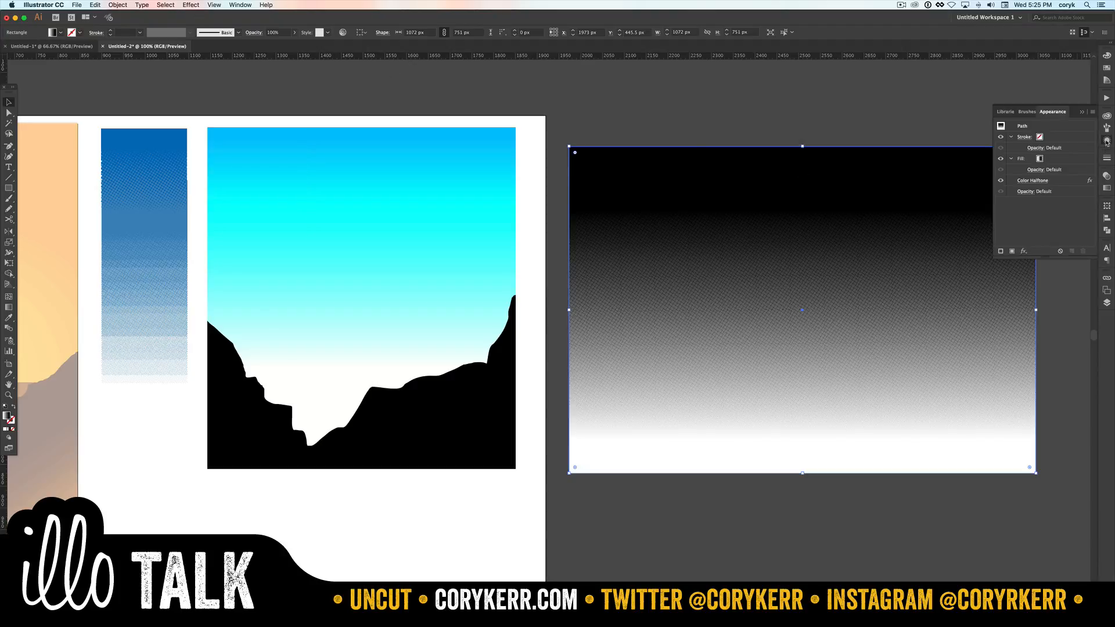
{"action": "left_click", "coordinate": [1034, 180]}
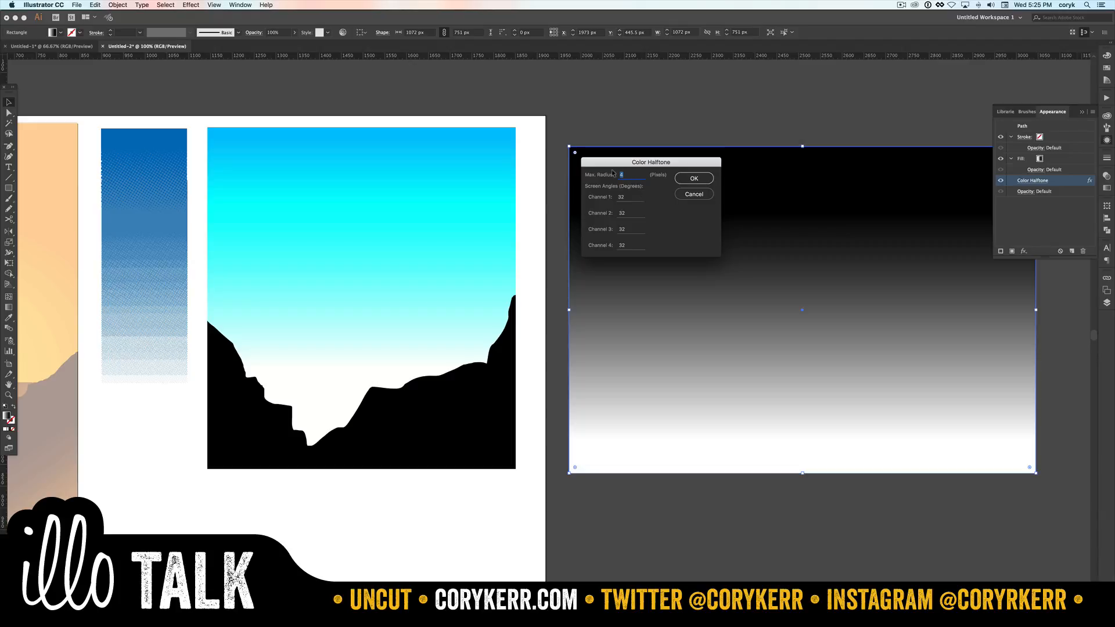
{"action": "type", "text": "12"}
{"action": "left_click", "coordinate": [695, 178]}
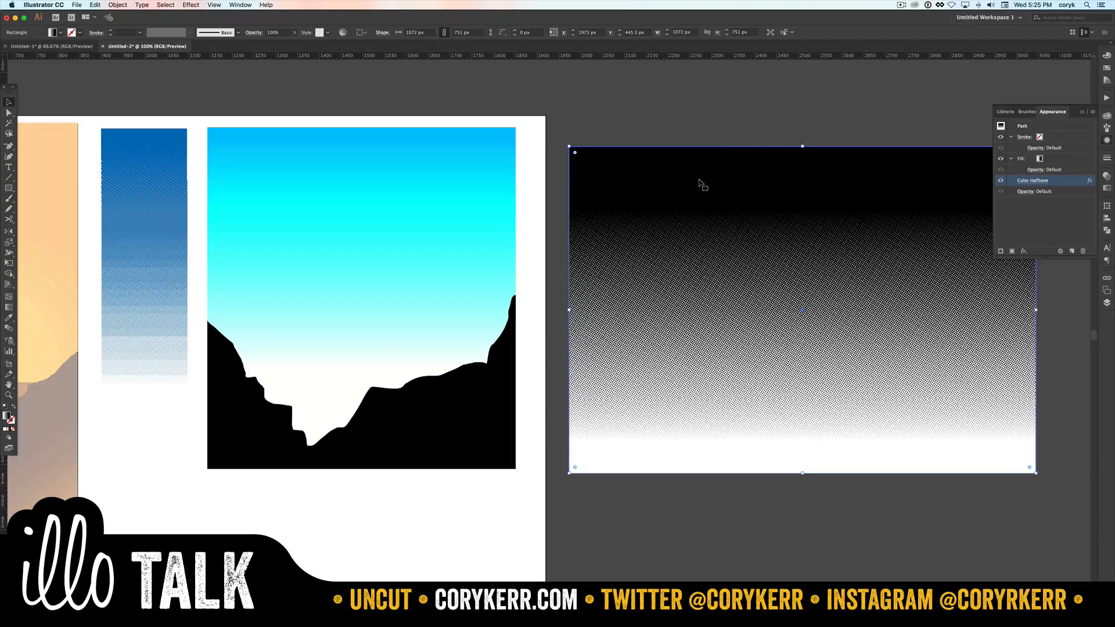
Adjust the Color Halftone's maximum radius again to make the dots larger
{"action": "left_click", "coordinate": [1034, 181]}
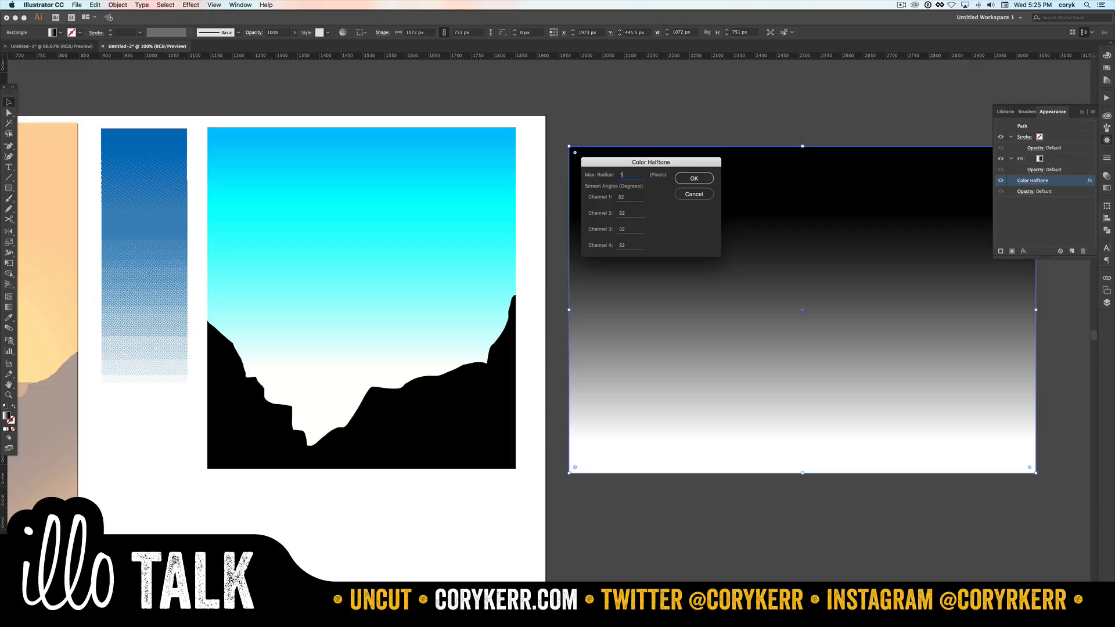
{"action": "left_click", "coordinate": [699, 179]}
{"action": "left_click", "coordinate": [698, 177]}
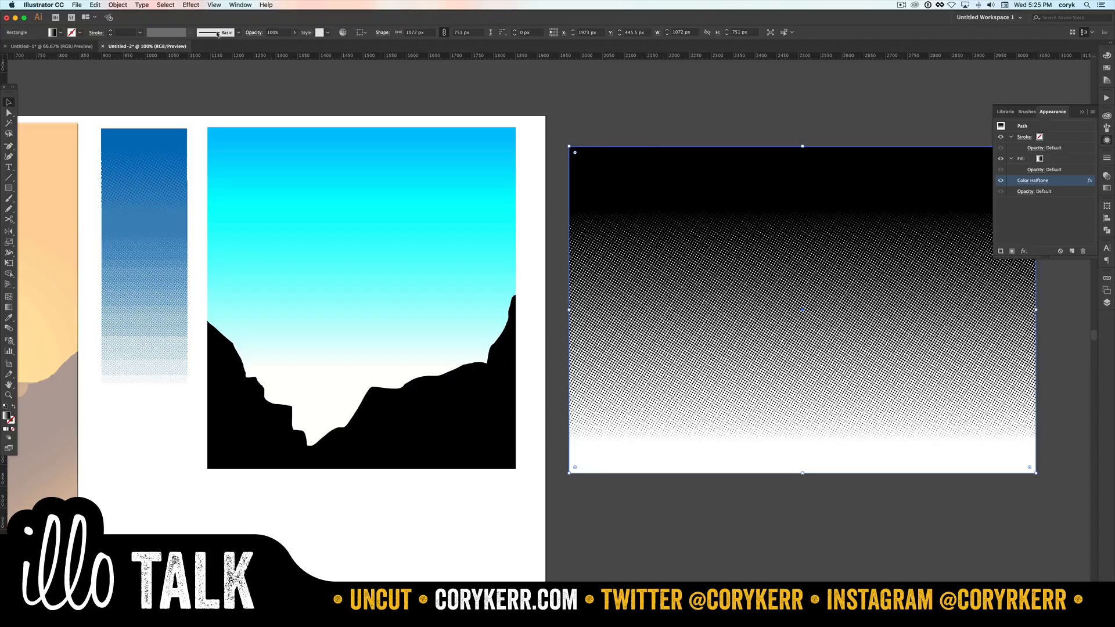
Expand the halftone rectangle's appearance into an image and run Image Trace on it
{"action": "left_click", "coordinate": [186, 6]}
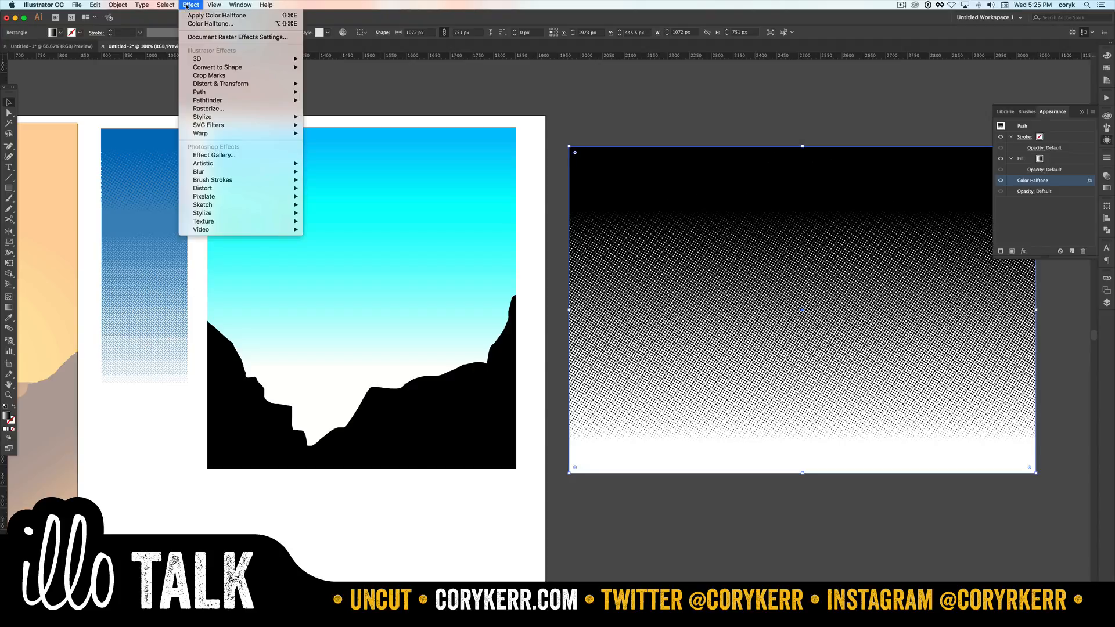
{"action": "mouse_move", "coordinate": [115, 4]}
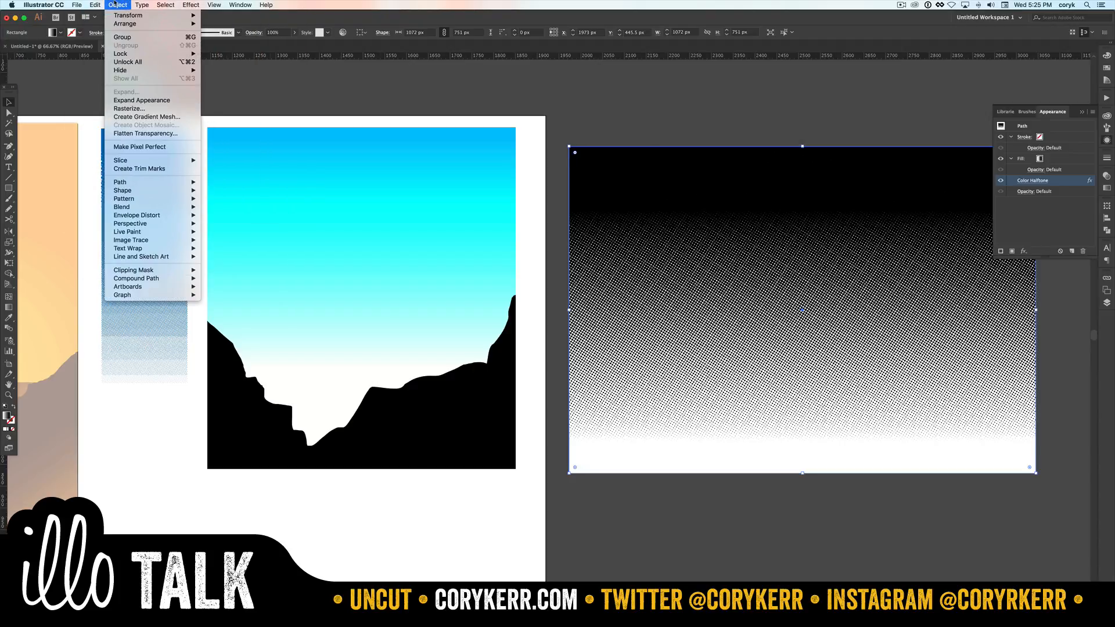
{"action": "left_click", "coordinate": [139, 101]}
{"action": "left_click", "coordinate": [119, 5]}
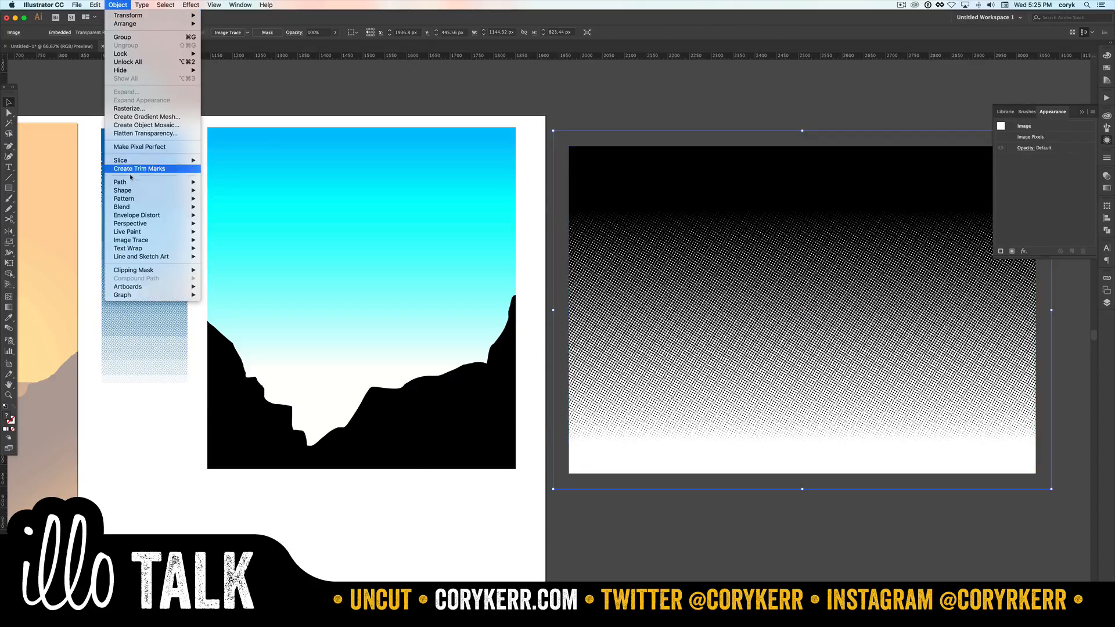
{"action": "mouse_move", "coordinate": [143, 257]}
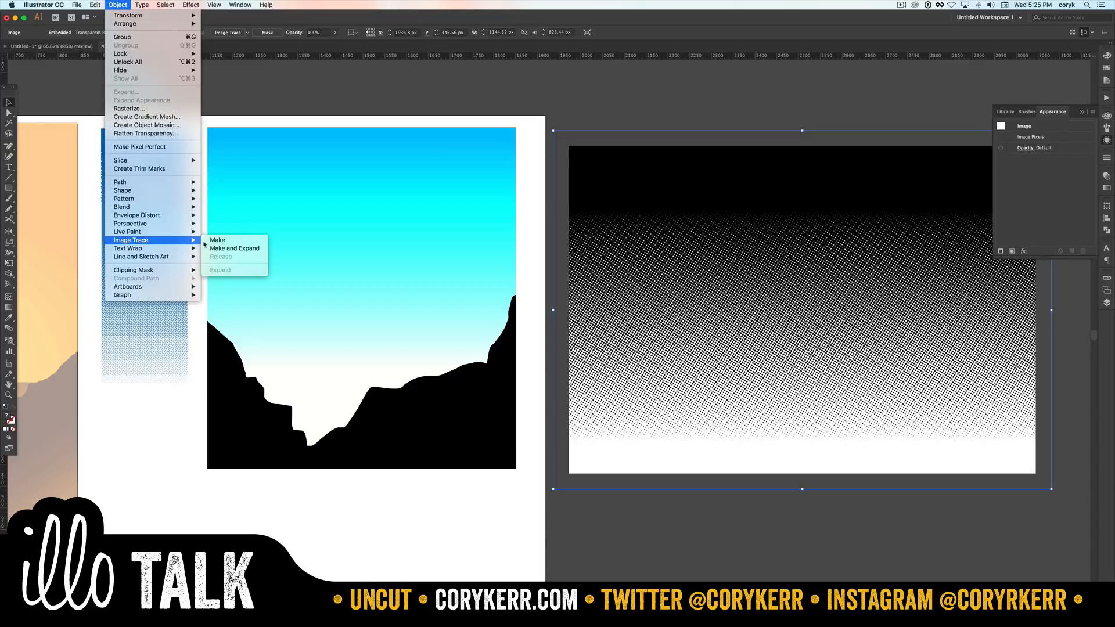
{"action": "left_click", "coordinate": [218, 243]}
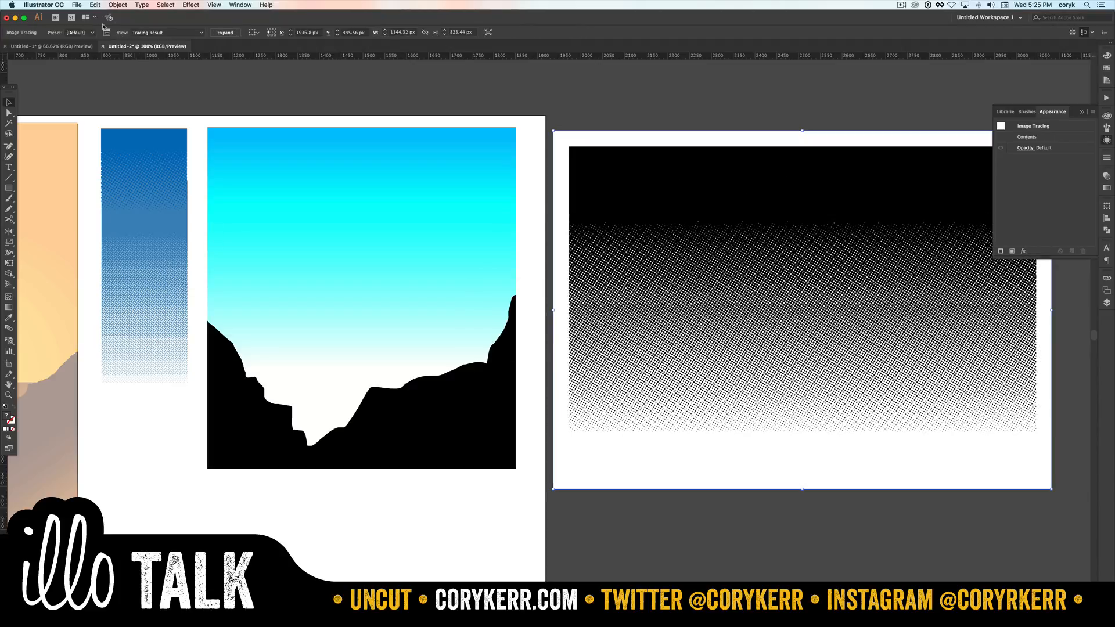
Set the trace to Paths 100%, Corners 100%, Noise 1 px, ignoring white without snapping curves to lines, and expand it into vector shapes
{"action": "left_click", "coordinate": [106, 33]}
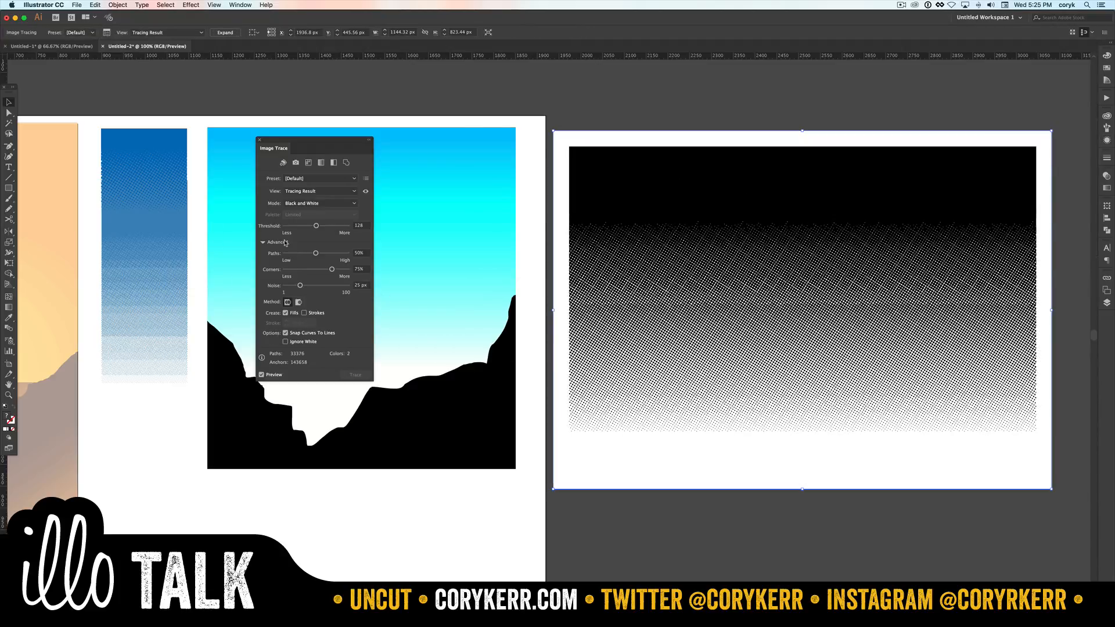
{"action": "left_click", "coordinate": [262, 375]}
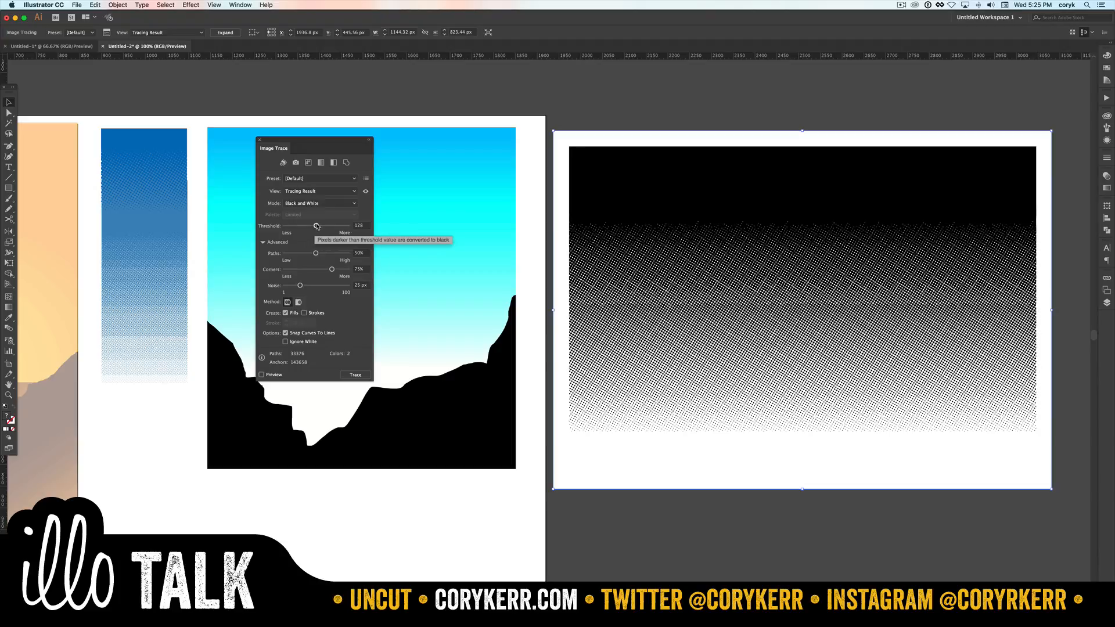
{"action": "left_click_drag", "start_coordinate": [317, 252], "coordinate": [237, 294]}
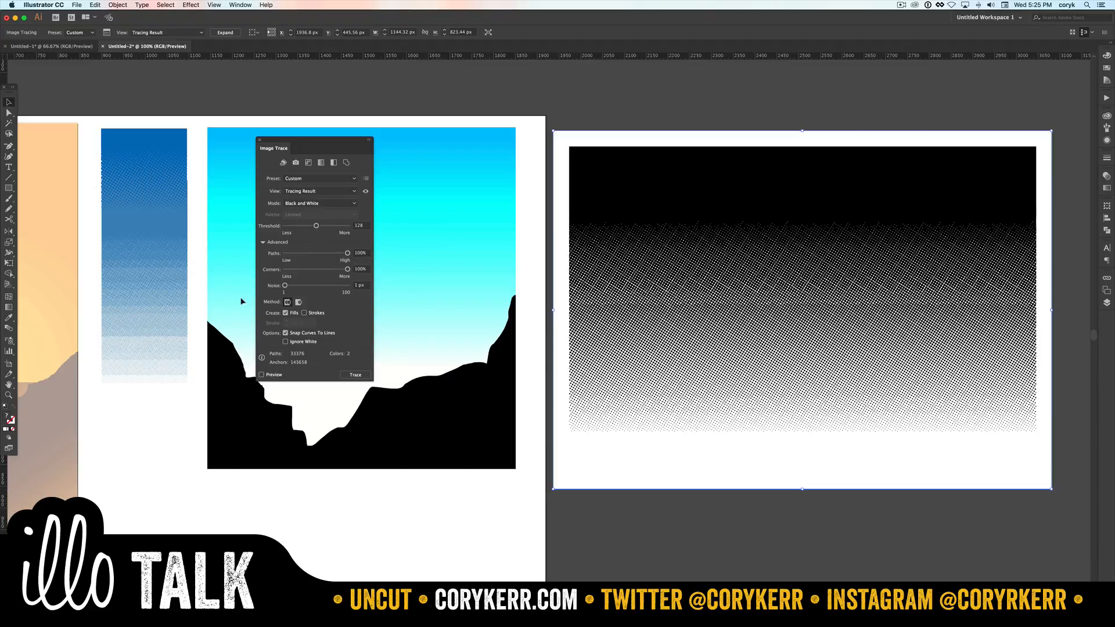
{"action": "left_click", "coordinate": [285, 342]}
{"action": "left_click", "coordinate": [286, 333]}
{"action": "left_click", "coordinate": [261, 375]}
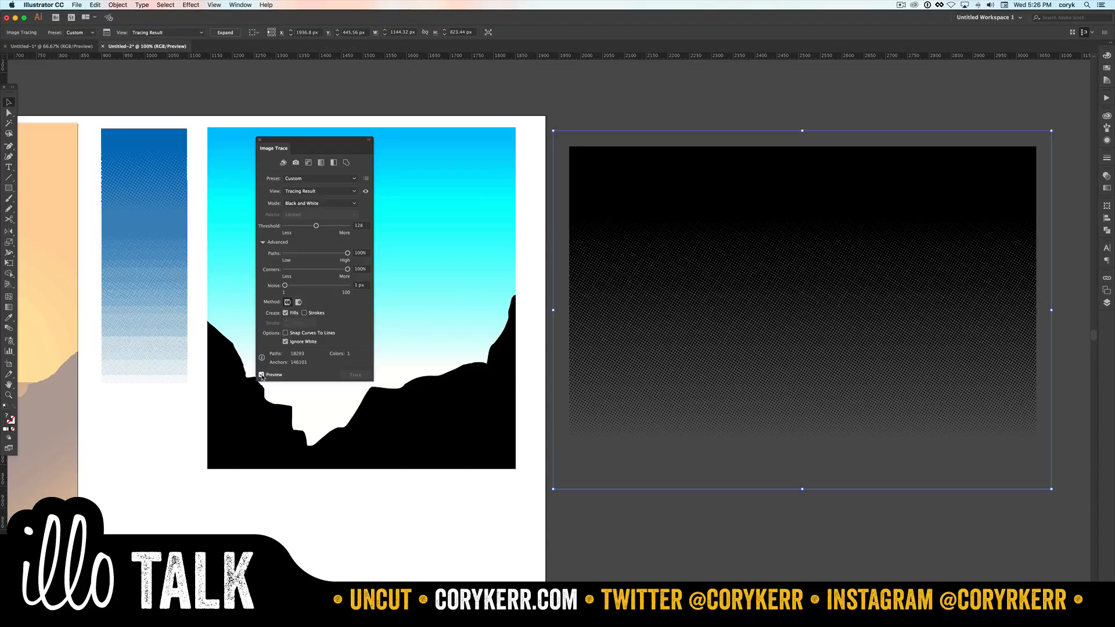
{"action": "left_click", "coordinate": [225, 32]}
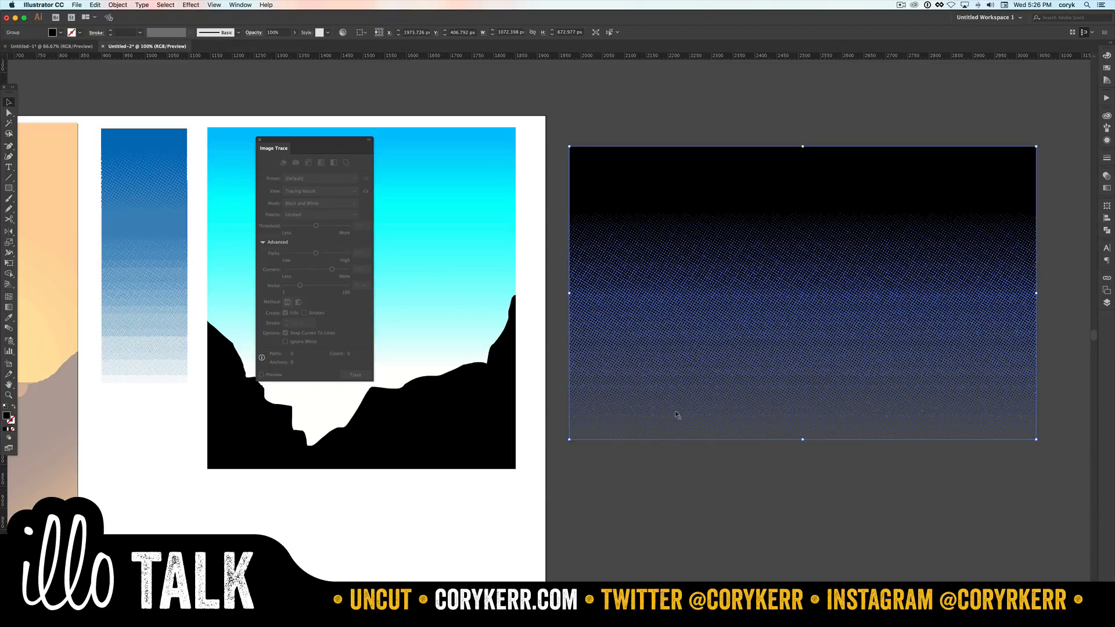
Distort the vector halftone with a Fish-style envelope warp at 33% horizontal bend, after previewing the Arc and Inflate styles
{"action": "left_click", "coordinate": [118, 5]}
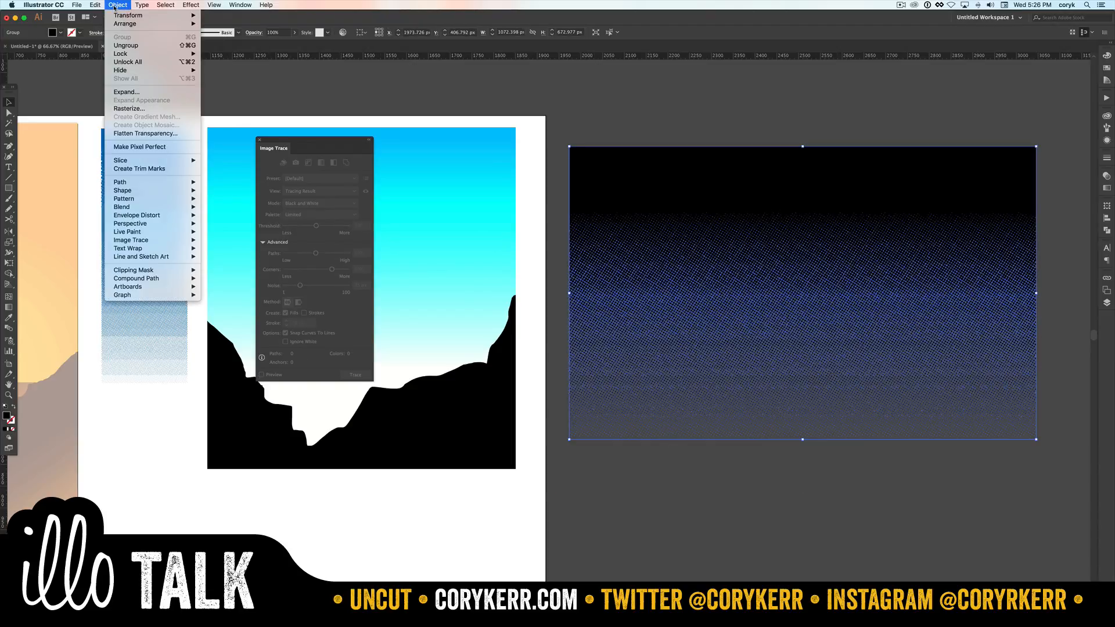
{"action": "mouse_move", "coordinate": [140, 217]}
{"action": "left_click", "coordinate": [227, 231]}
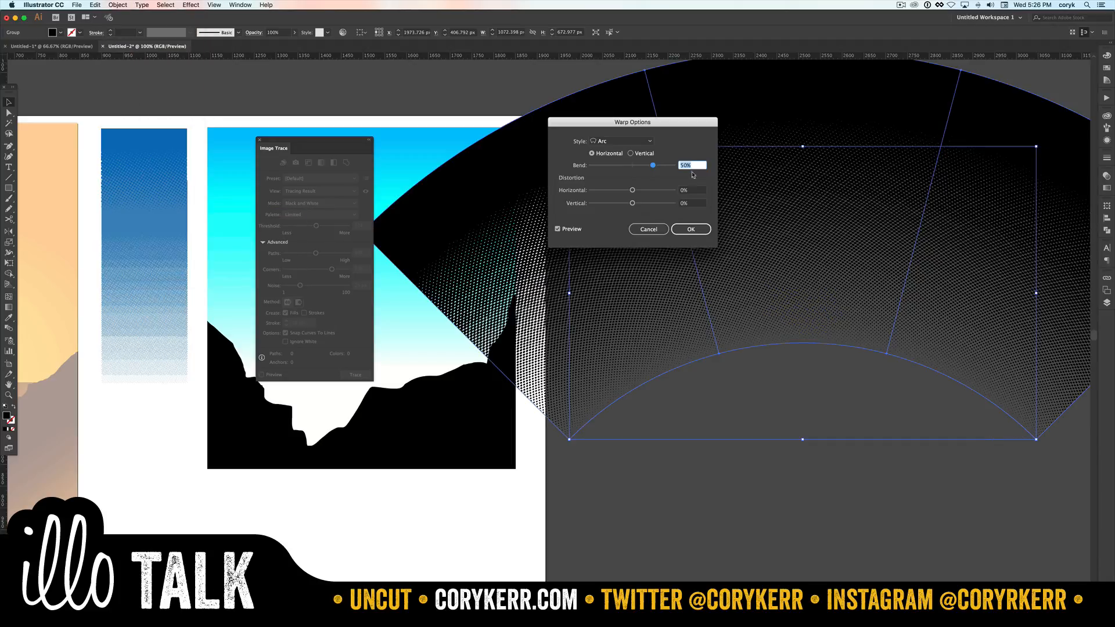
{"action": "left_click_drag", "start_coordinate": [656, 167], "coordinate": [646, 166]}
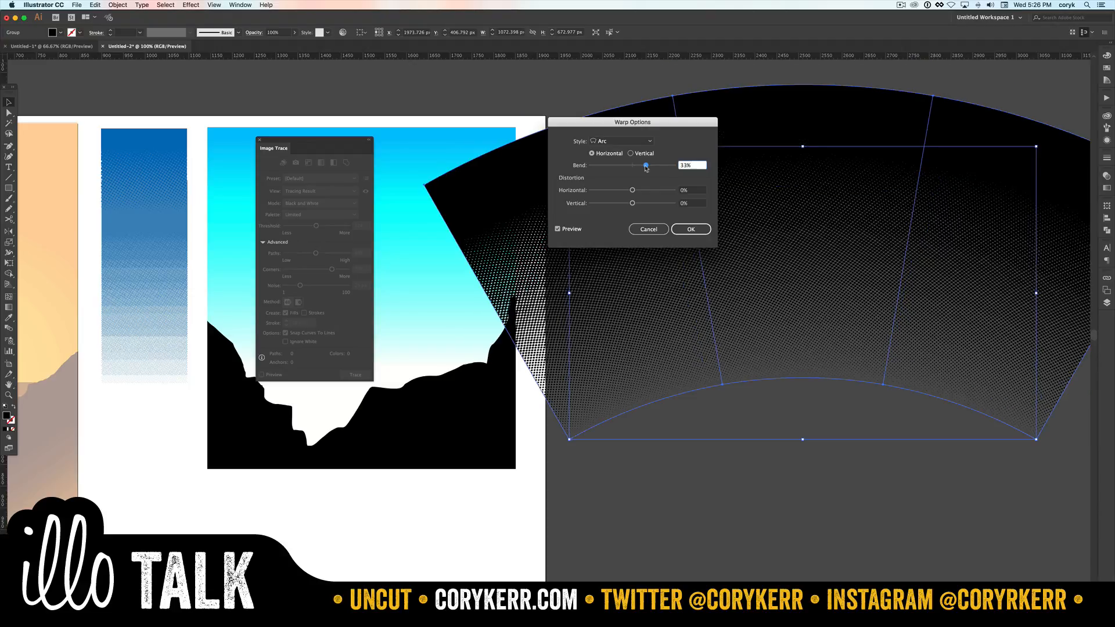
{"action": "left_click", "coordinate": [646, 144]}
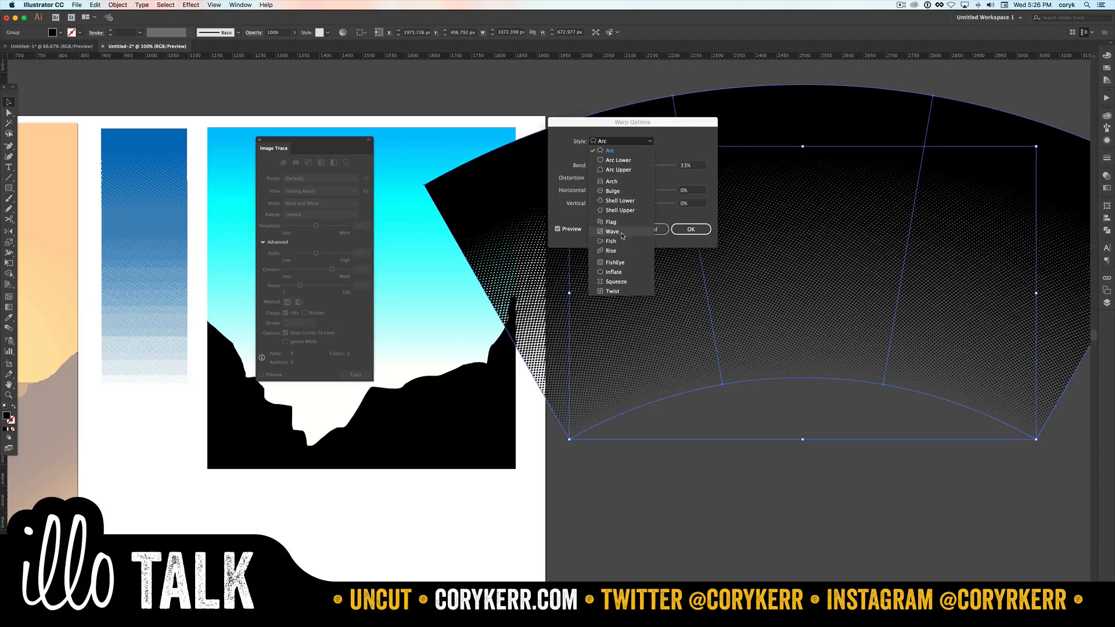
{"action": "left_click", "coordinate": [622, 273]}
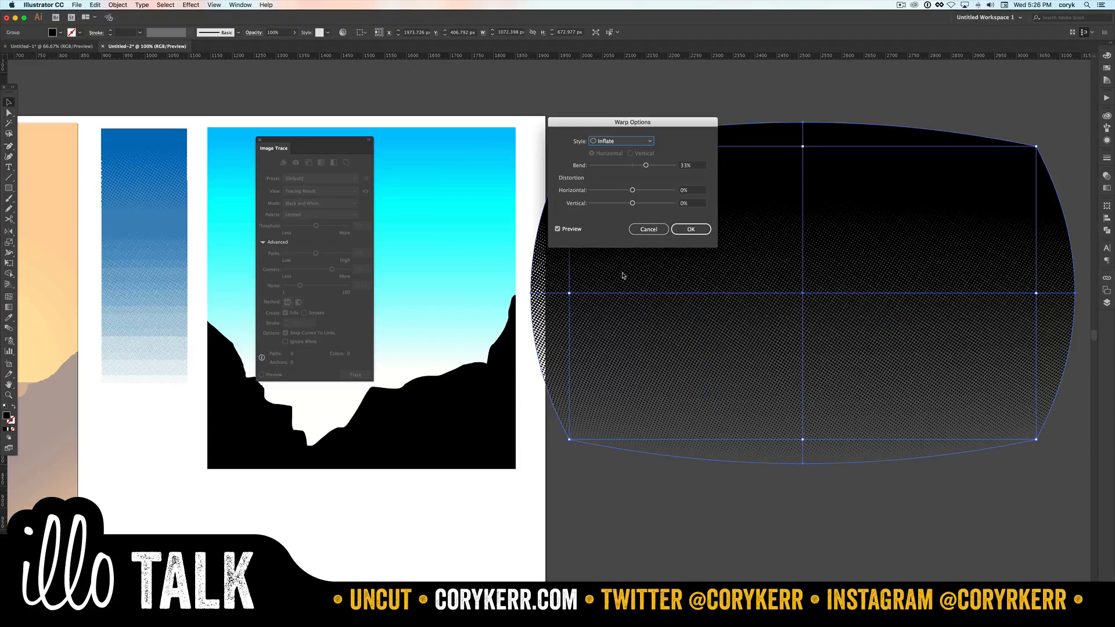
{"action": "left_click", "coordinate": [642, 143]}
{"action": "left_click", "coordinate": [611, 240]}
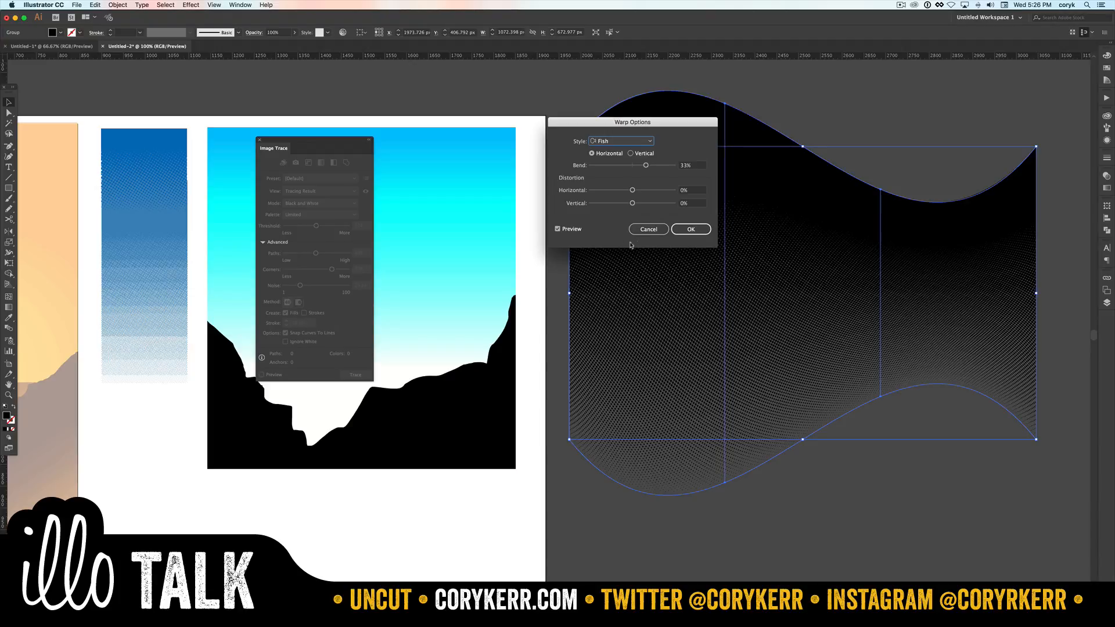
{"action": "left_click", "coordinate": [694, 231]}
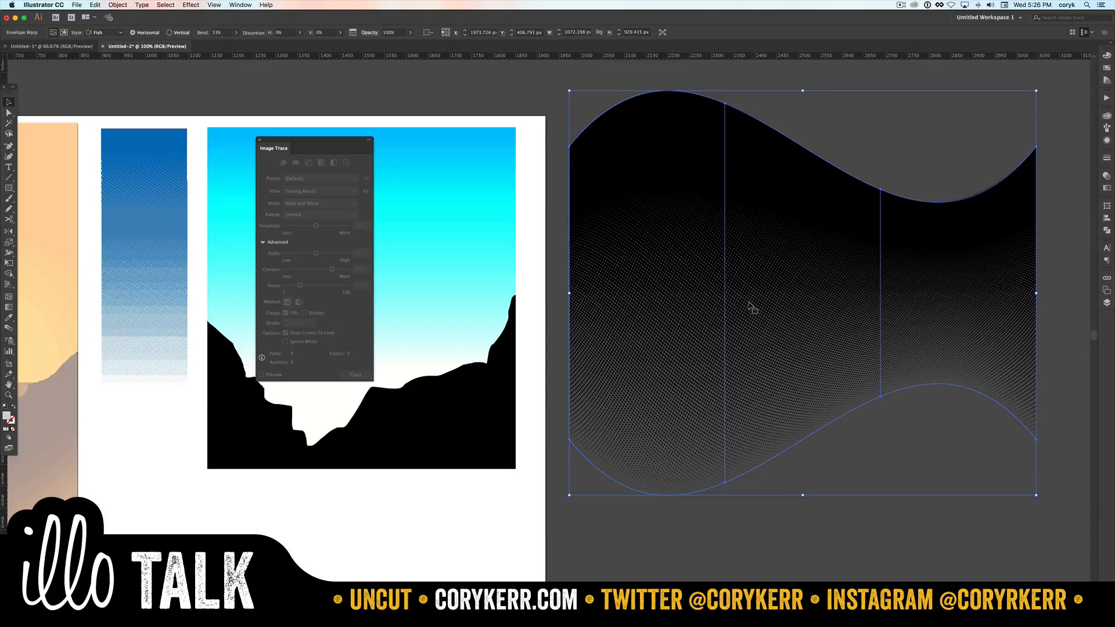
Recolor the halftone inside the warp envelope to dark purple (#660968) and exit isolation mode
{"action": "double_click", "coordinate": [757, 191]}
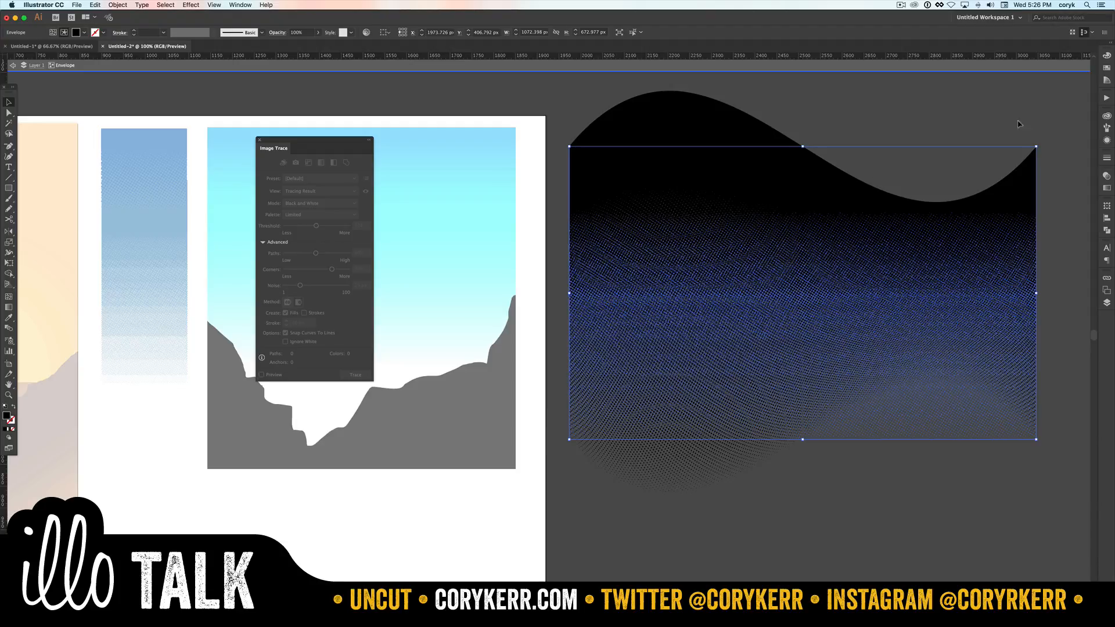
{"action": "left_click", "coordinate": [1108, 68]}
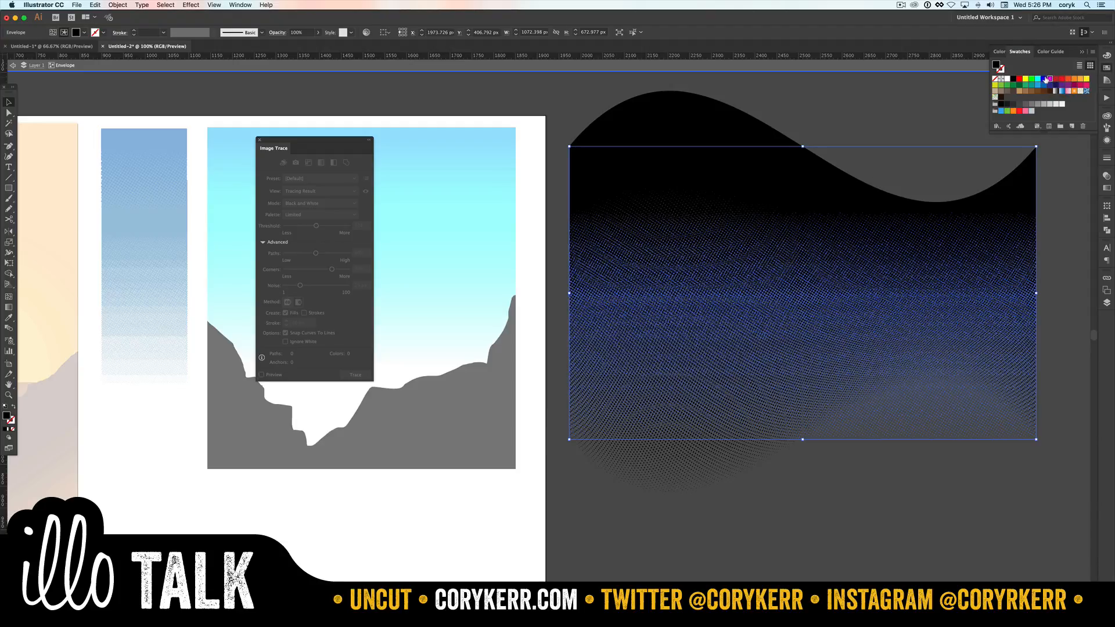
{"action": "left_click", "coordinate": [1049, 79]}
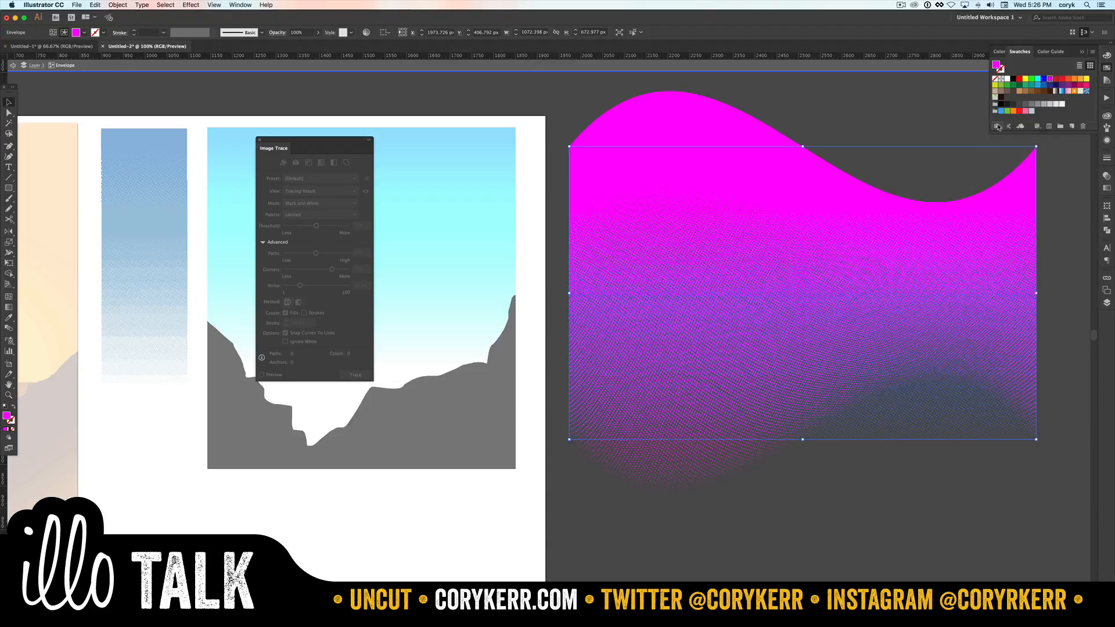
{"action": "double_click", "coordinate": [997, 65]}
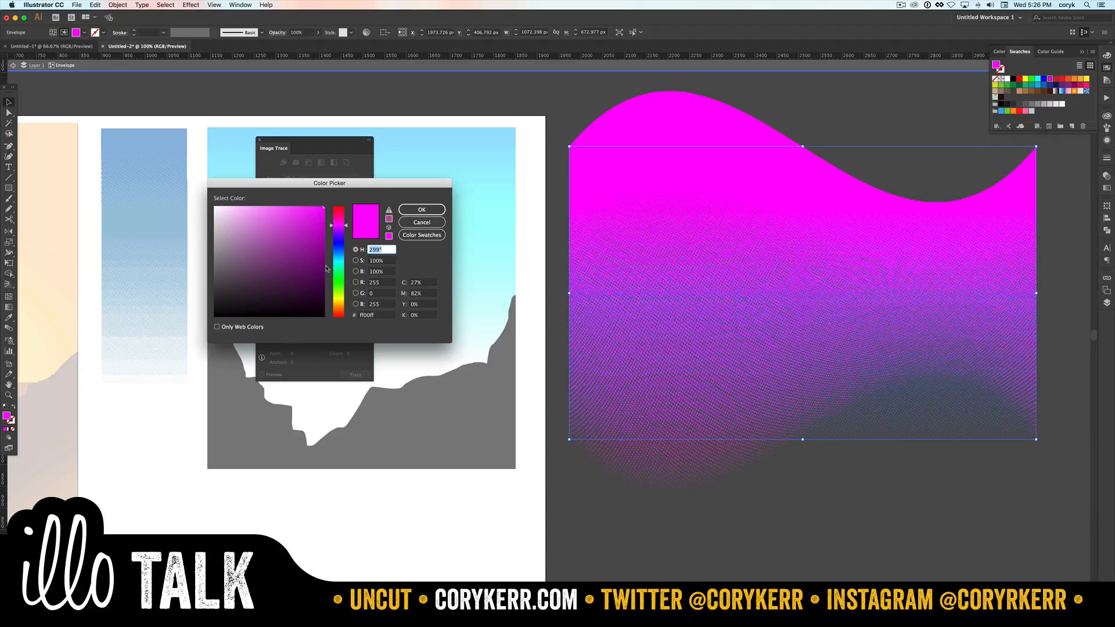
{"action": "left_click_drag", "start_coordinate": [316, 261], "coordinate": [315, 271]}
{"action": "left_click", "coordinate": [414, 212]}
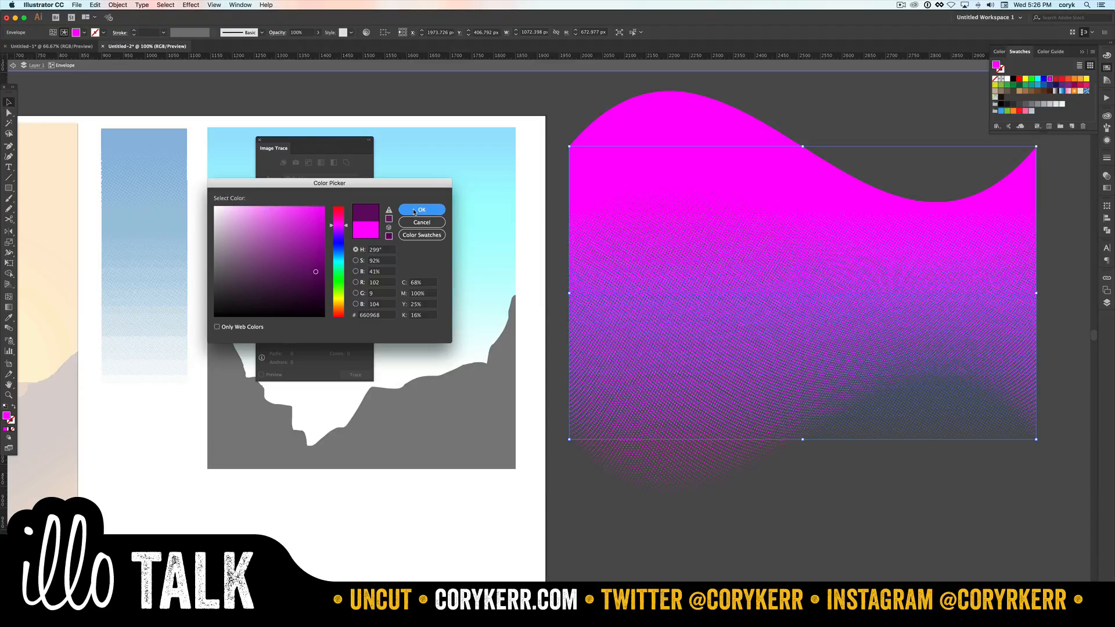
{"action": "left_click", "coordinate": [414, 211]}
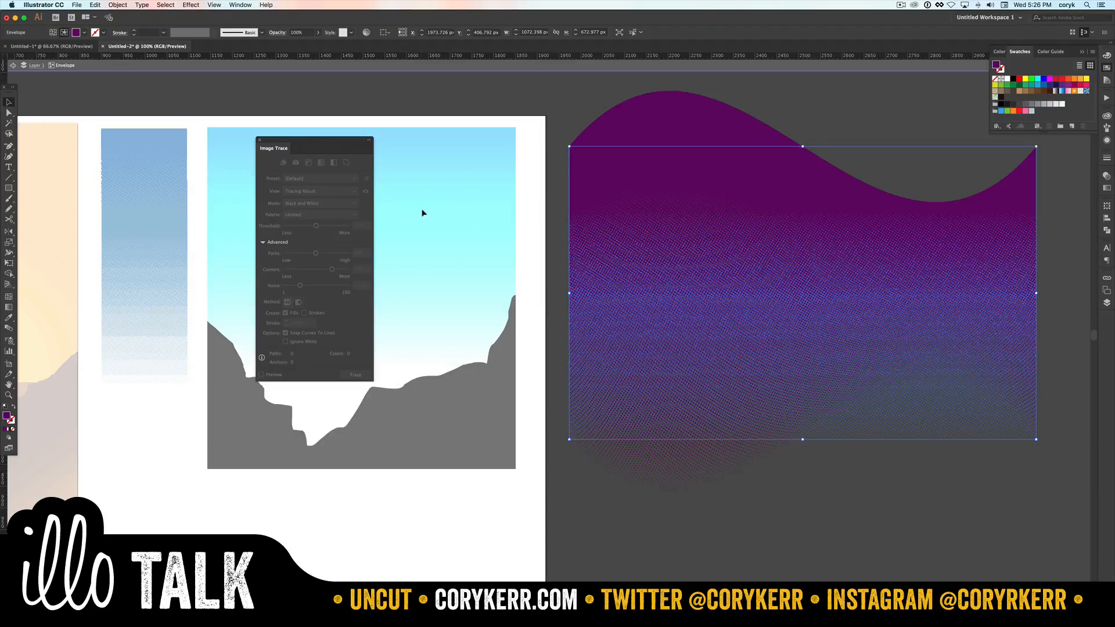
{"action": "double_click", "coordinate": [553, 235]}
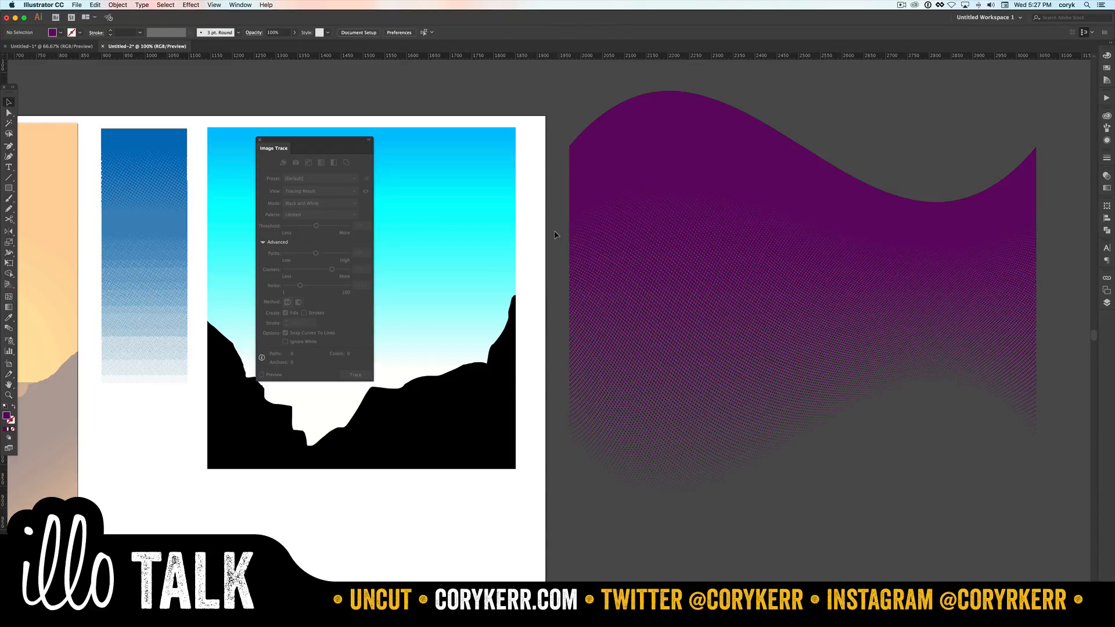
Draw a rectangle about 1073 by 717 px over the lower part of the warped halftone, fill it light blue, and place it behind the halftone
{"action": "key", "text": "m"}
{"action": "left_click_drag", "start_coordinate": [569, 219], "coordinate": [1036, 530]}
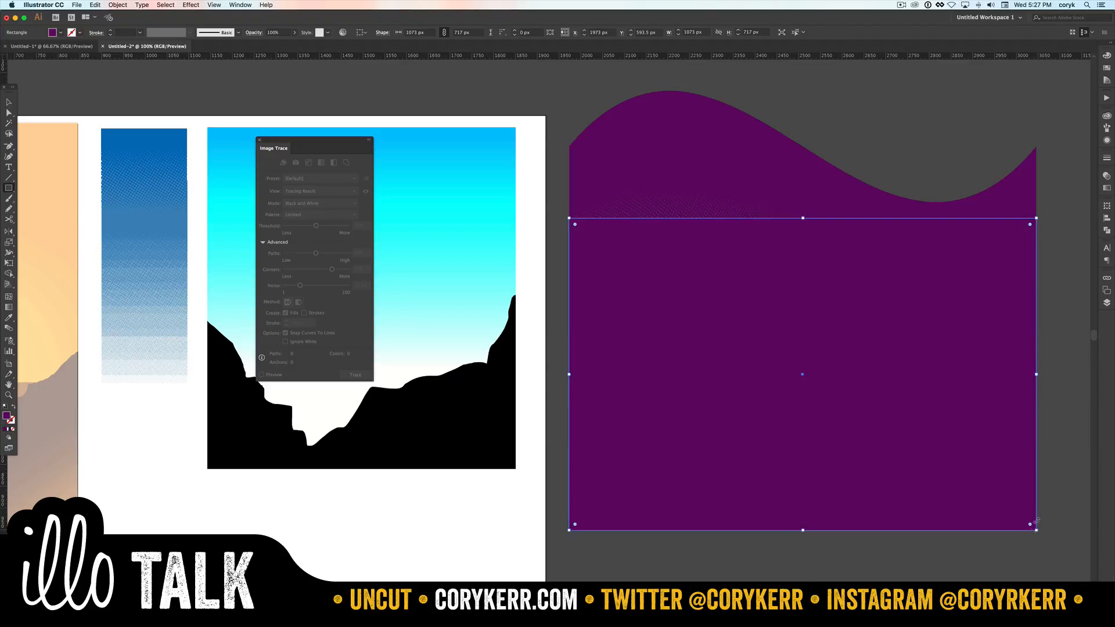
{"action": "left_click", "coordinate": [1107, 67]}
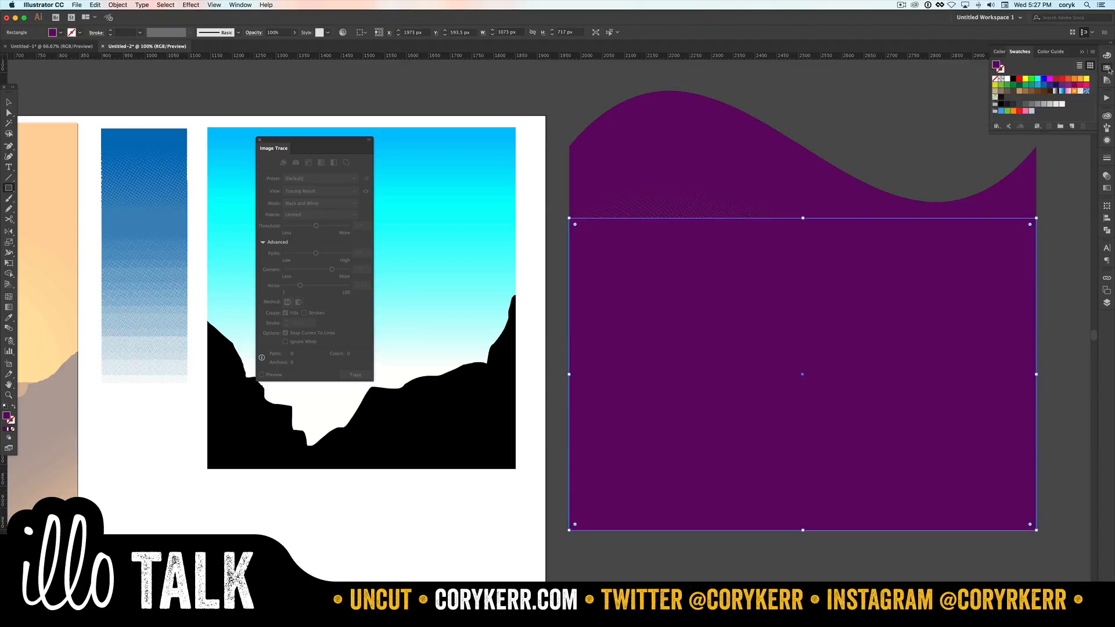
{"action": "left_click", "coordinate": [1000, 111]}
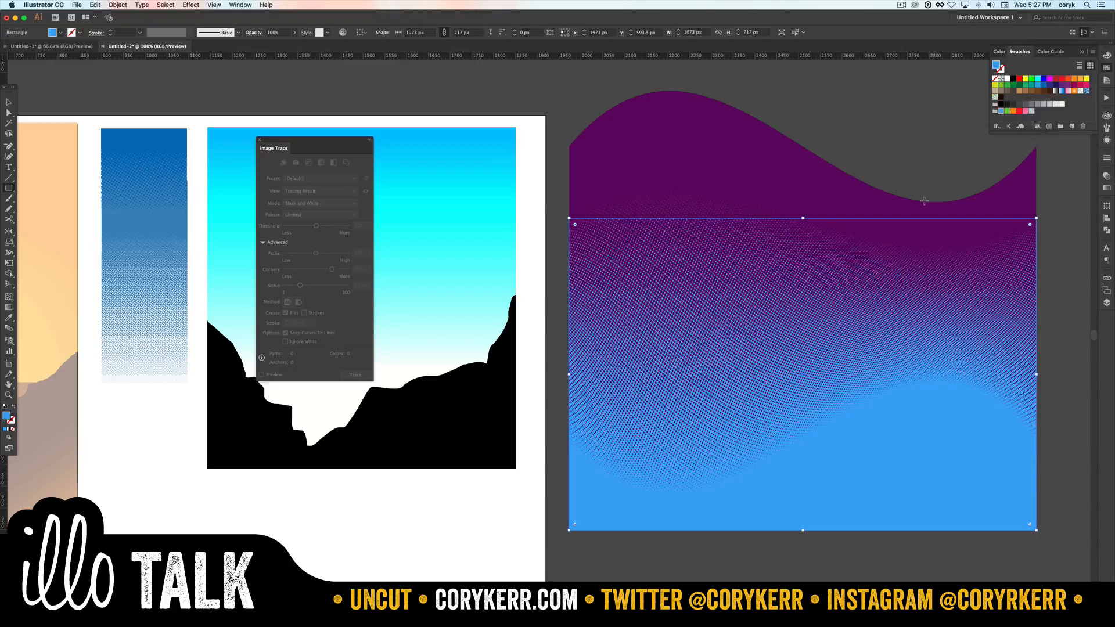
{"action": "key", "text": "v"}
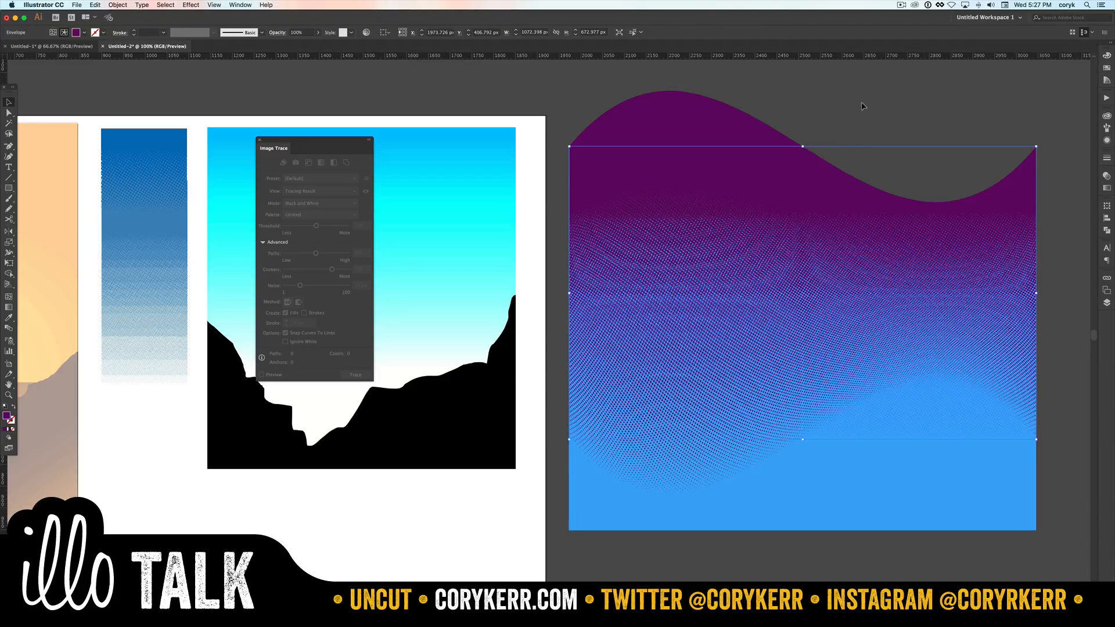
{"action": "left_click", "coordinate": [864, 105]}
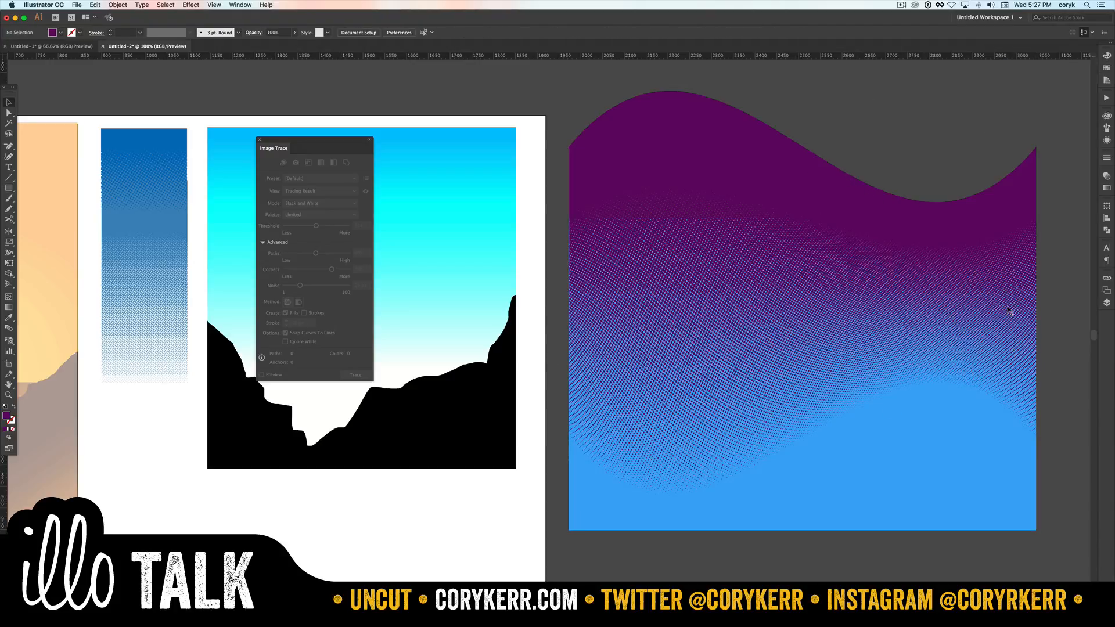
Recolor the rectangle behind the warped halftone to RGB Magenta and move it straight up by about 107 px
{"action": "left_click", "coordinate": [912, 441]}
{"action": "left_click", "coordinate": [978, 492]}
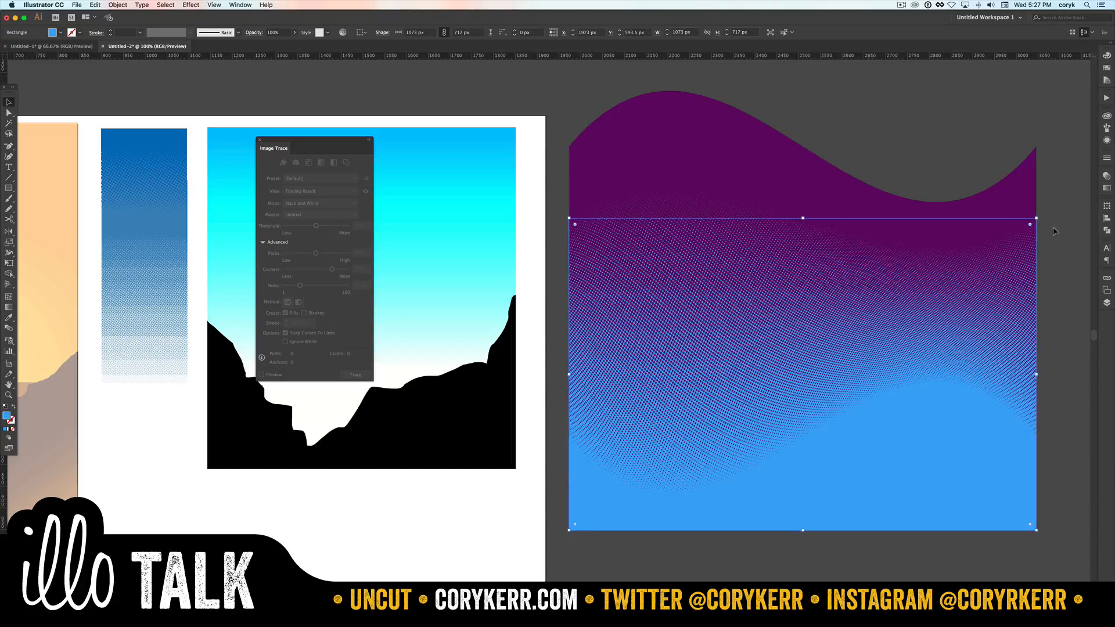
{"action": "left_click", "coordinate": [1107, 67]}
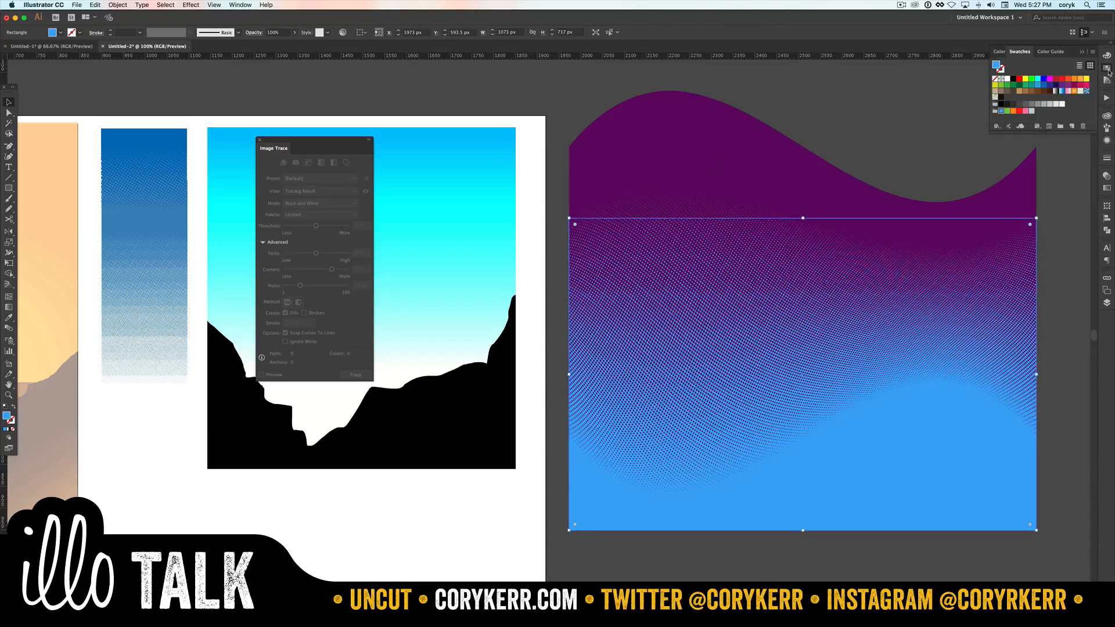
{"action": "left_click", "coordinate": [1048, 79]}
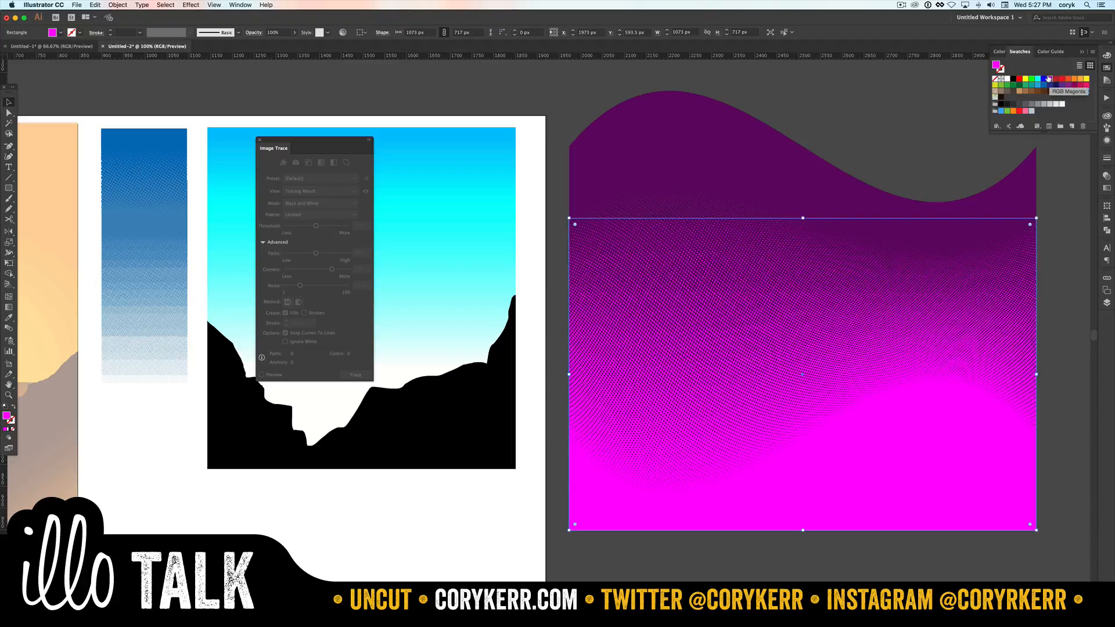
{"action": "left_click", "coordinate": [1058, 195]}
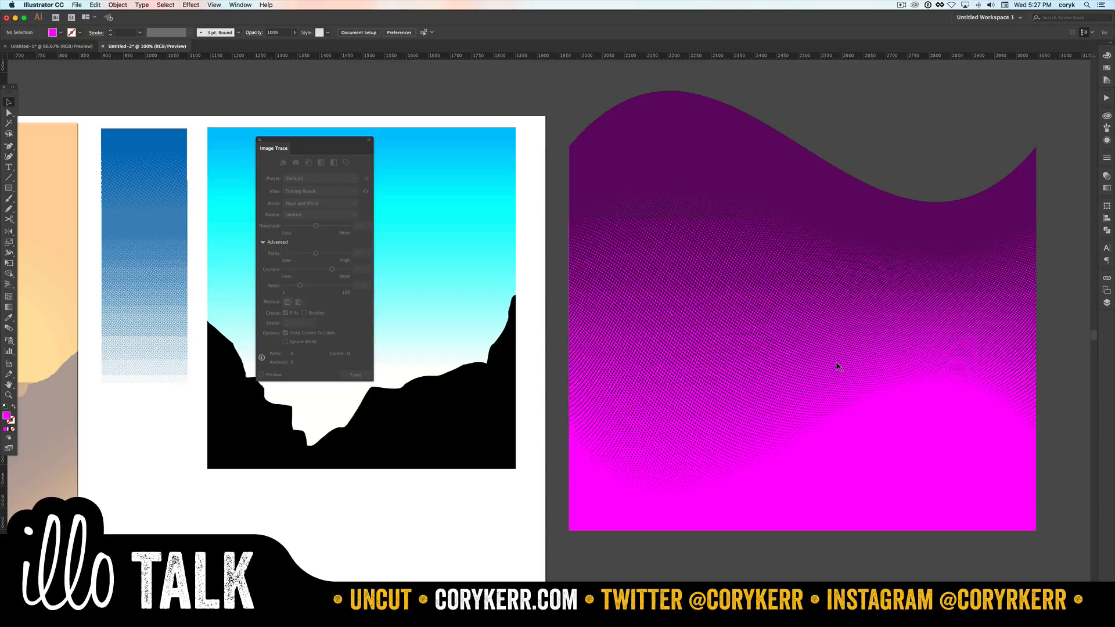
{"action": "left_click_drag", "start_coordinate": [865, 480], "coordinate": [865, 437]}
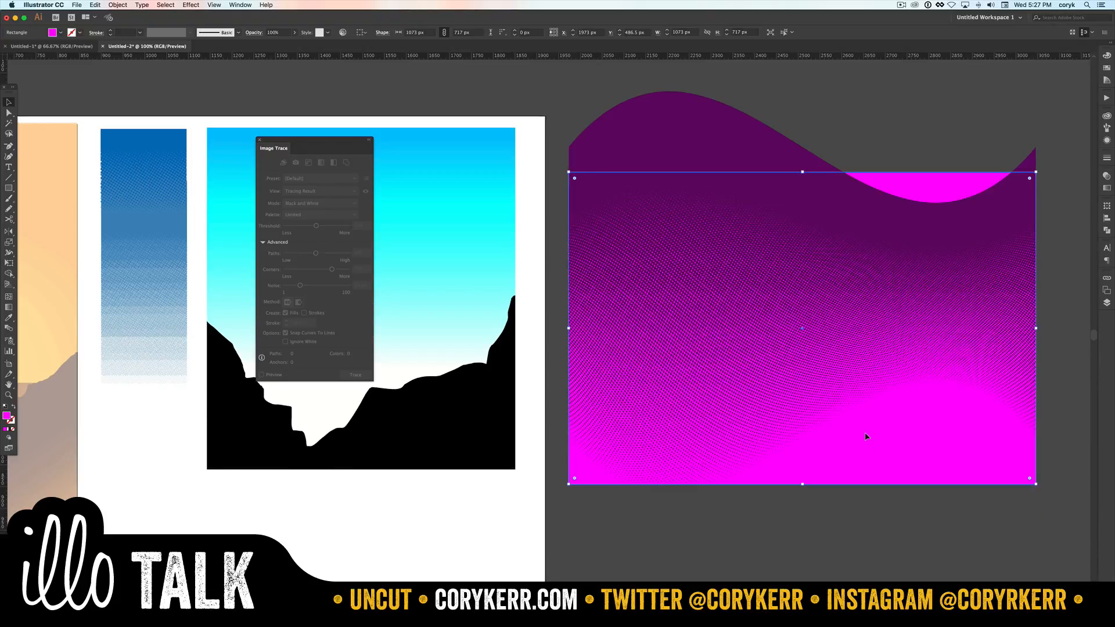